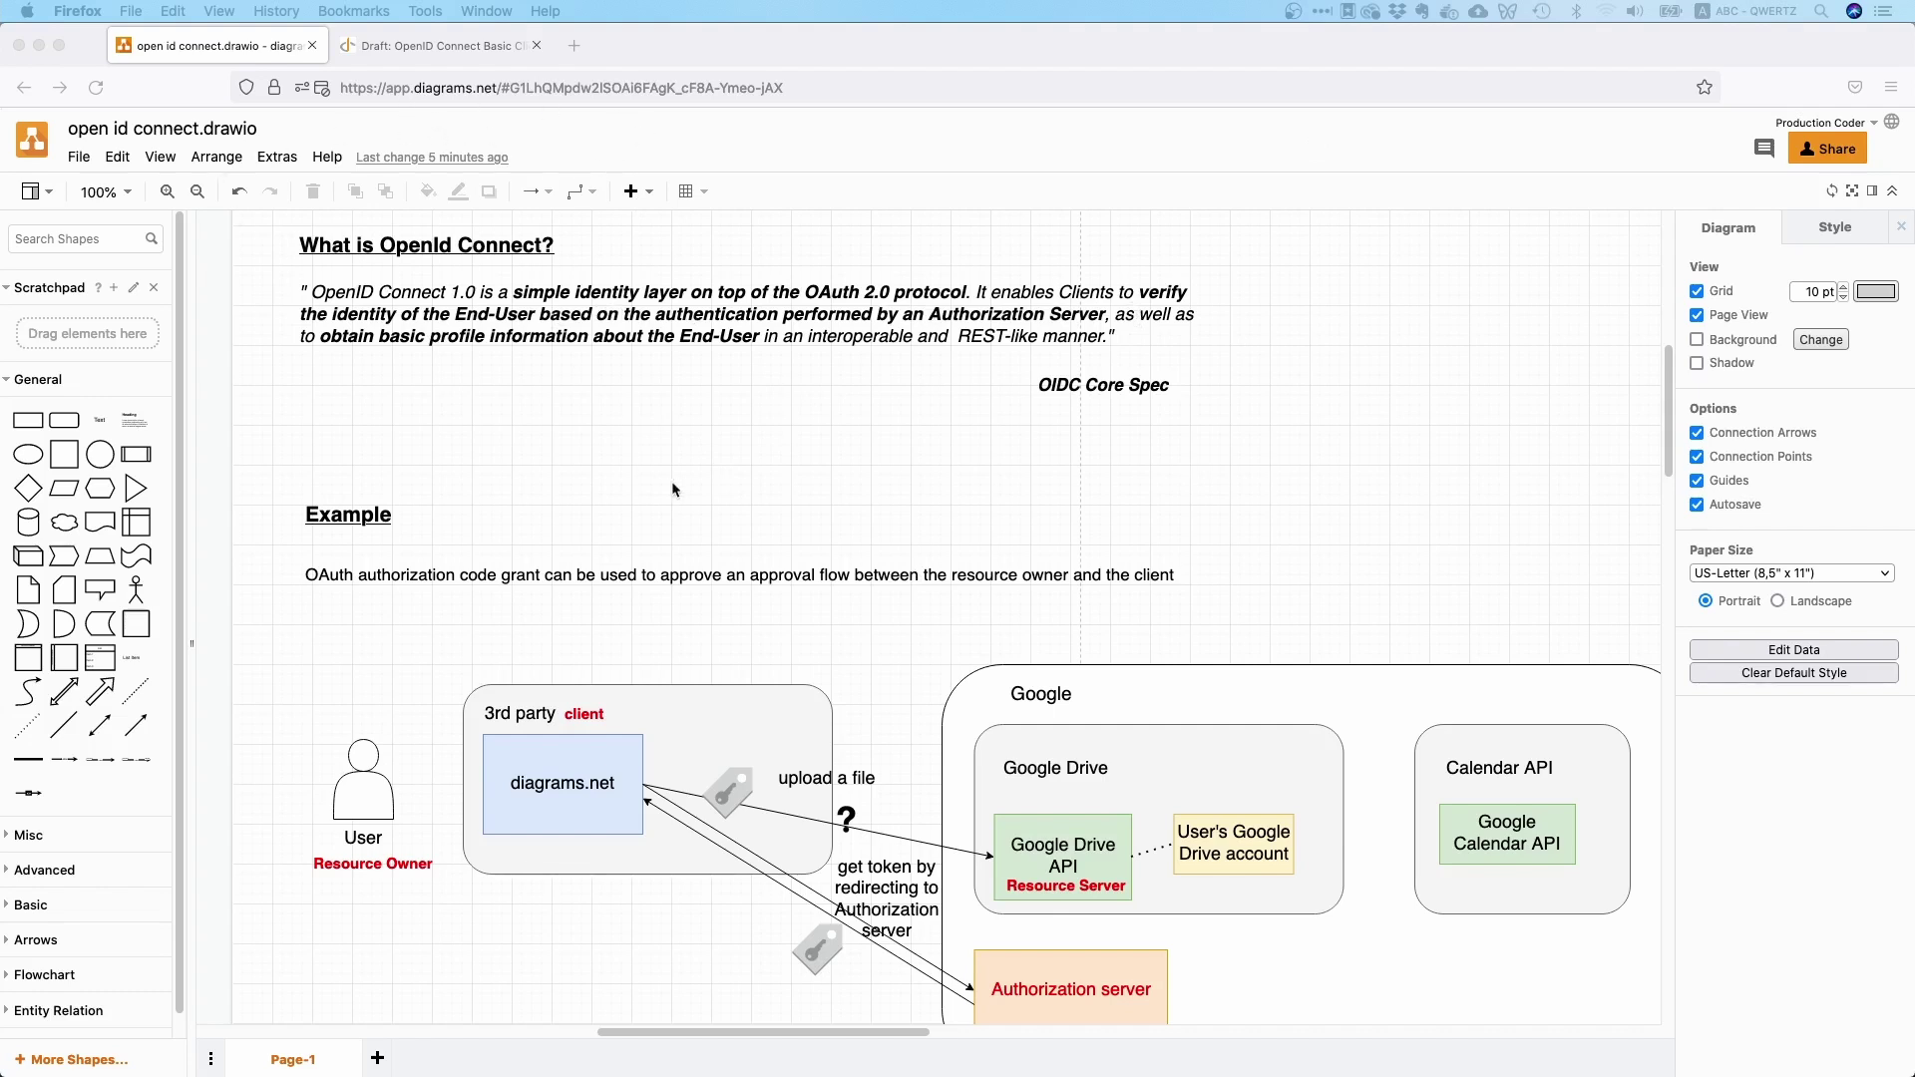
Move the OAuth authorization code grant sentence about 10 px up toward the Example heading
scroll(672, 473, "down", 2)
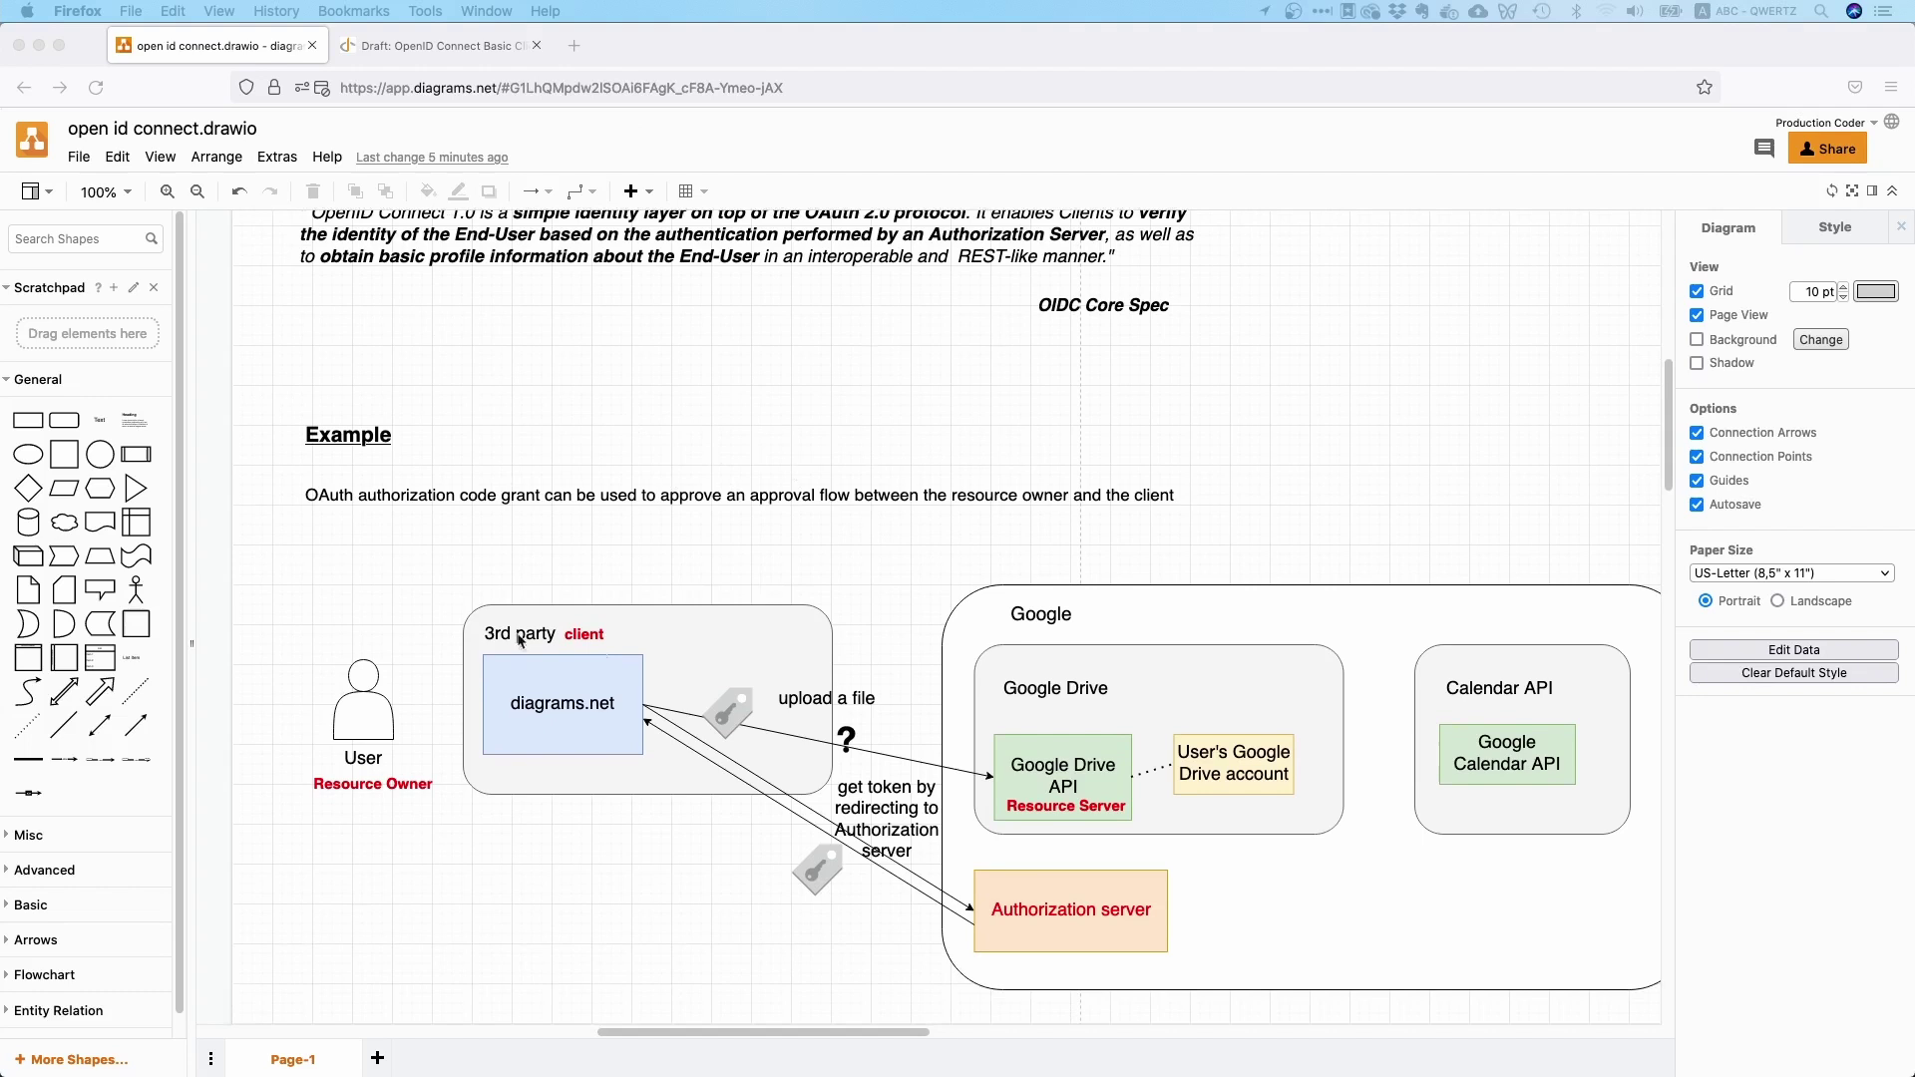
scroll(609, 539, "down", 2)
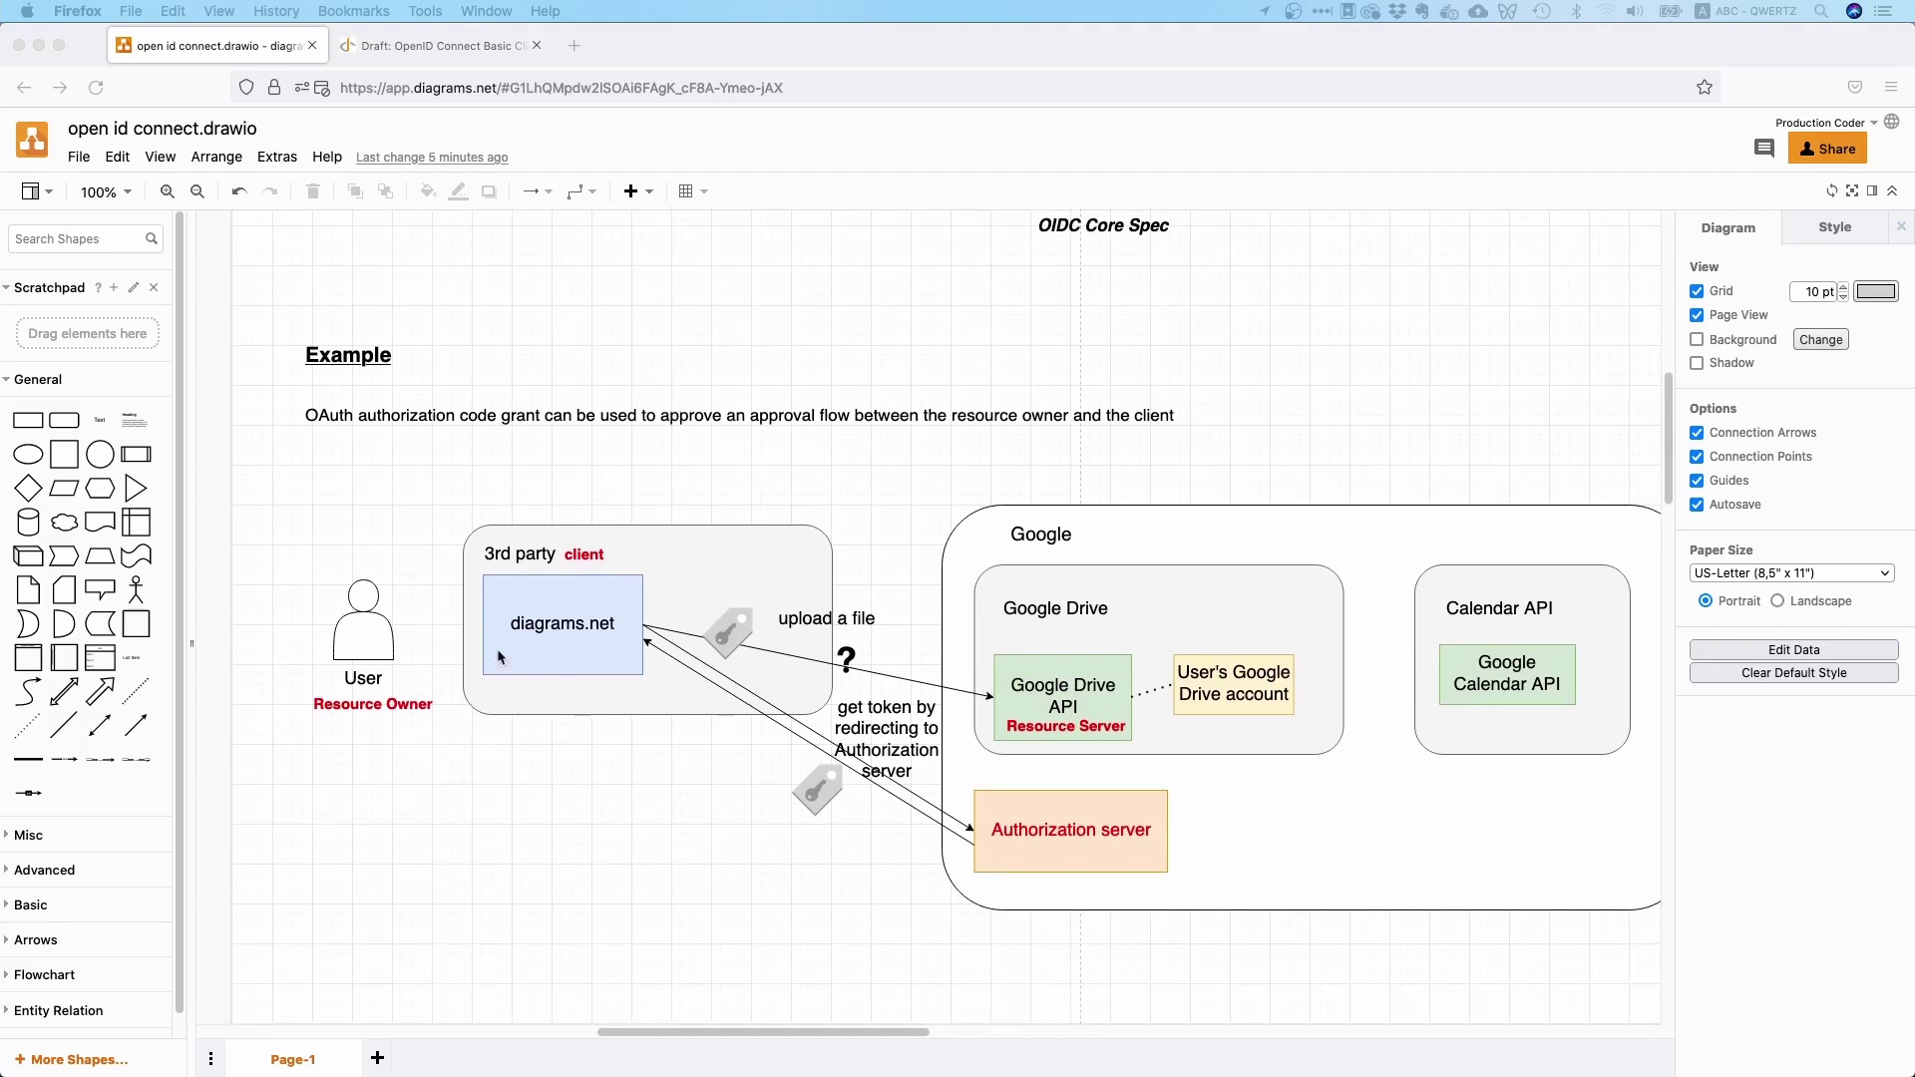
left_click(742, 469)
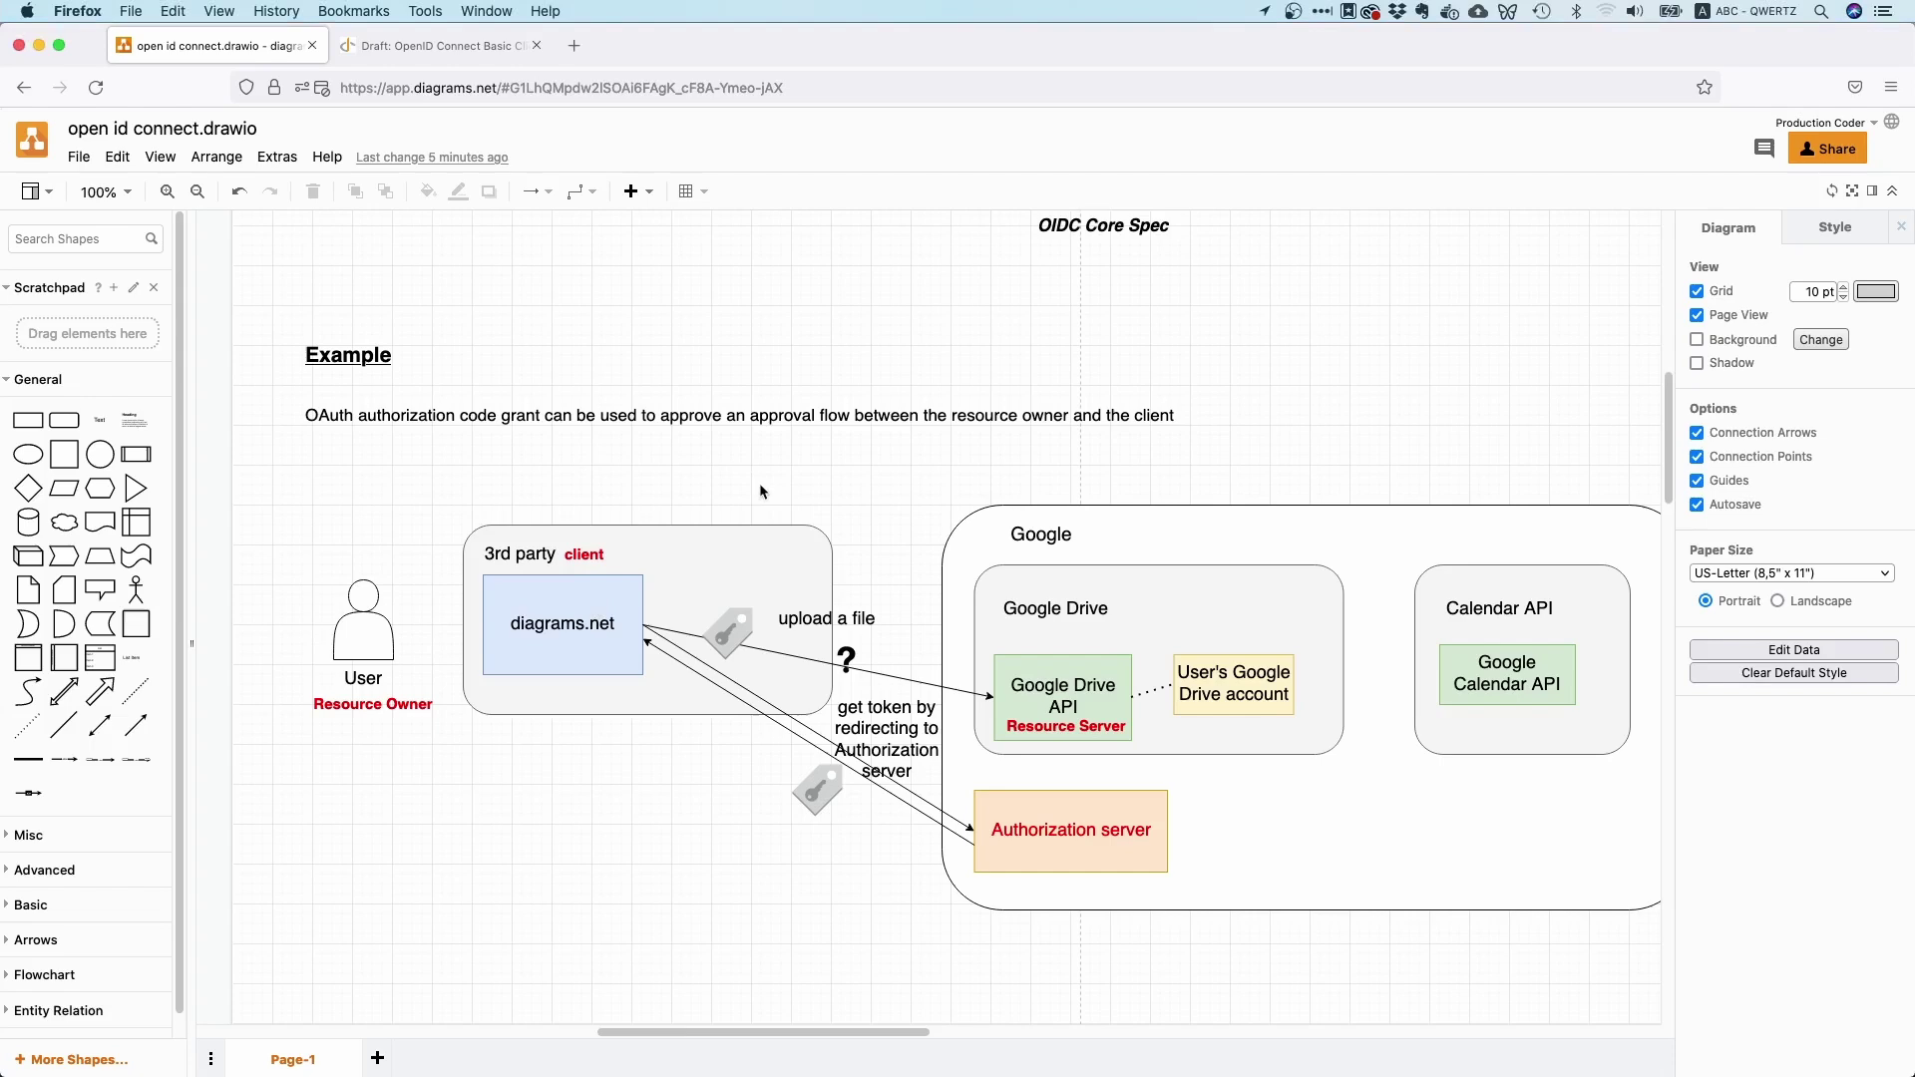
left_click(836, 416)
left_click_drag(835, 416, 837, 403)
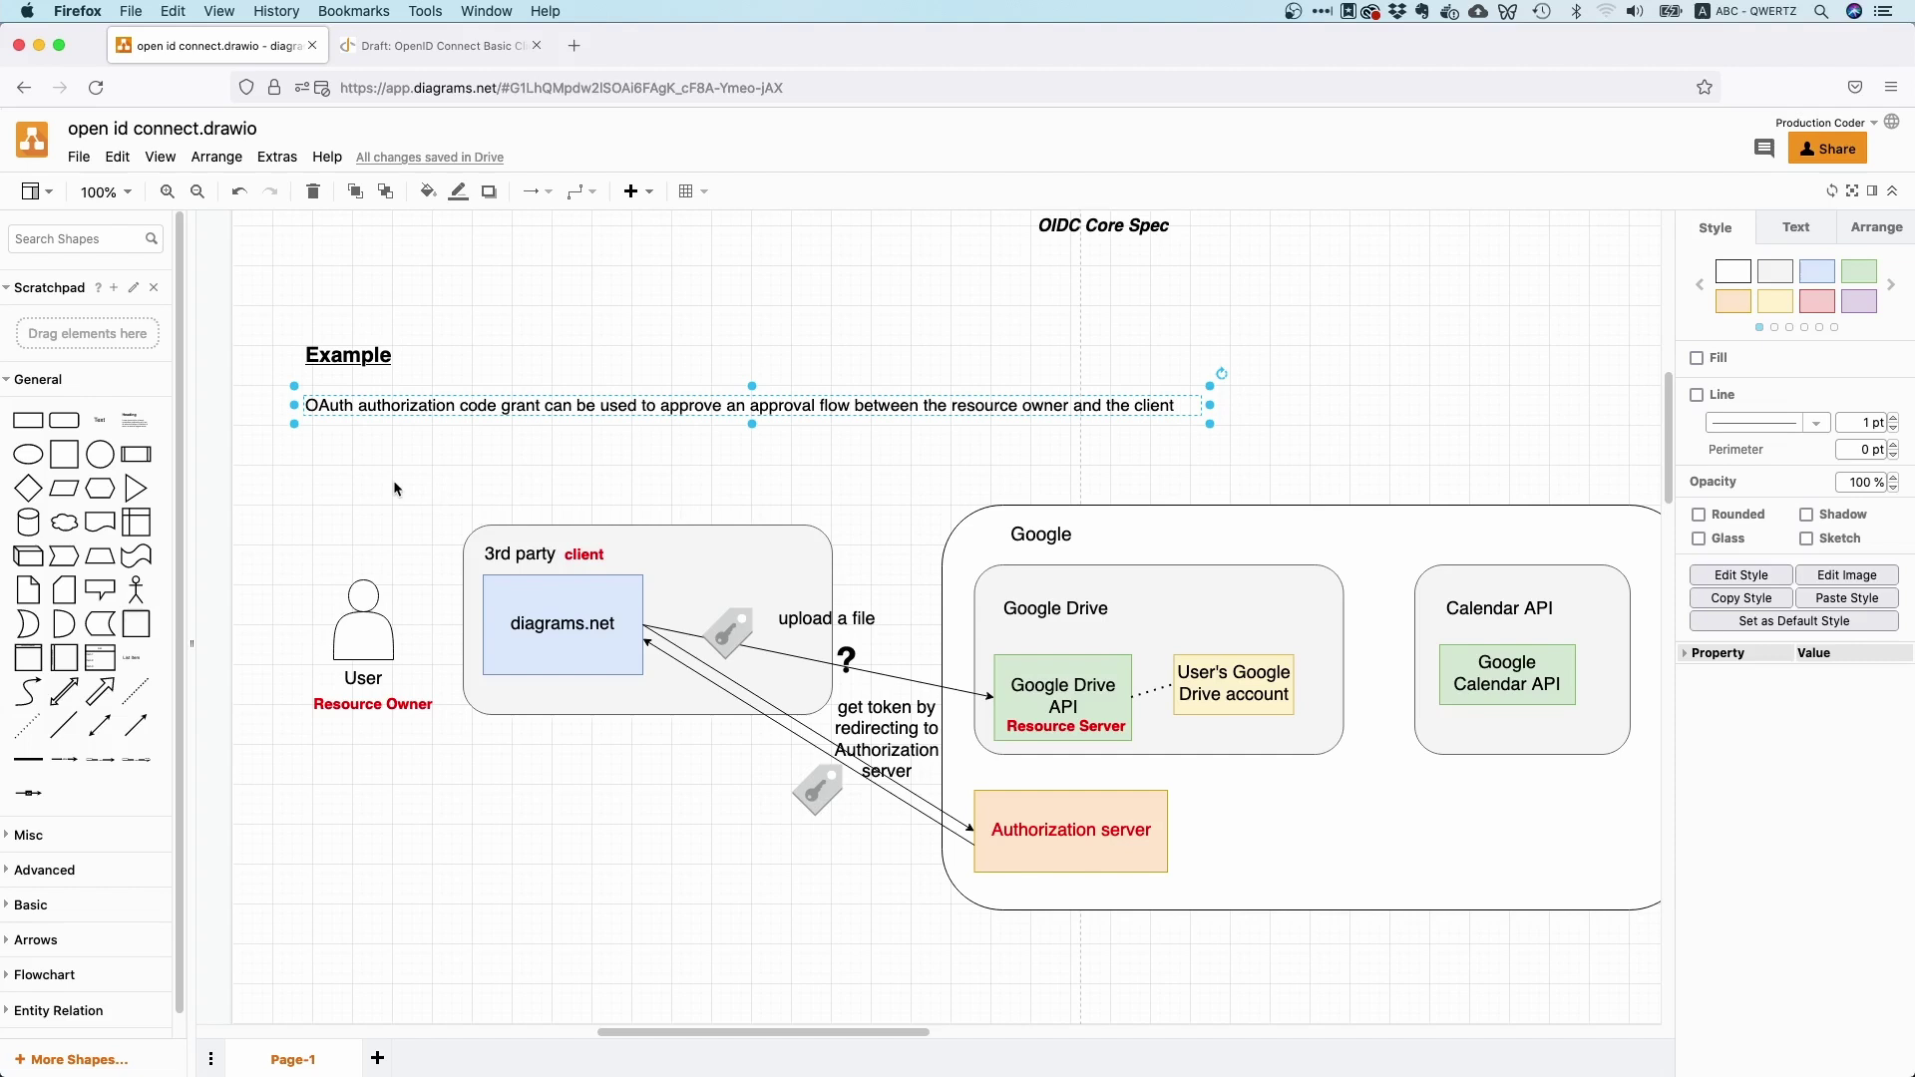
scroll(398, 488, "down", 1)
left_click(571, 589)
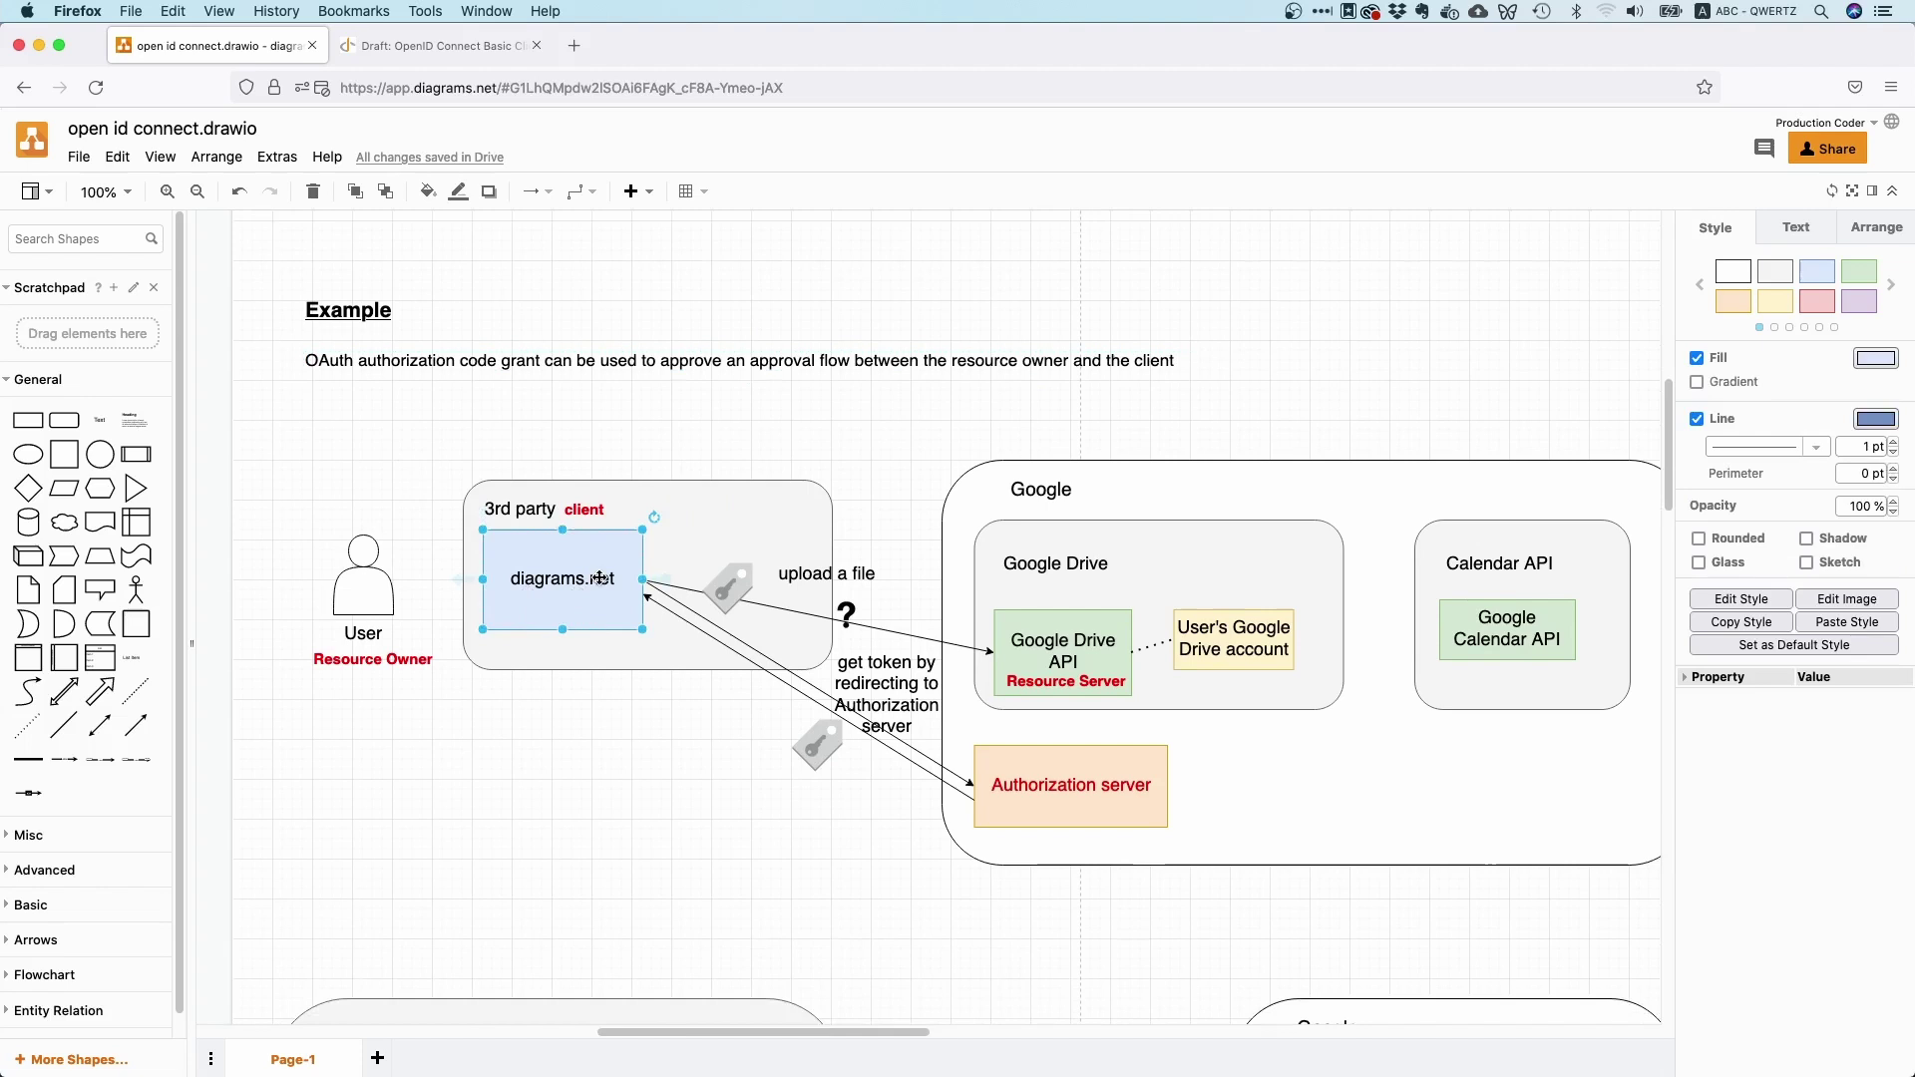
left_click(1124, 798)
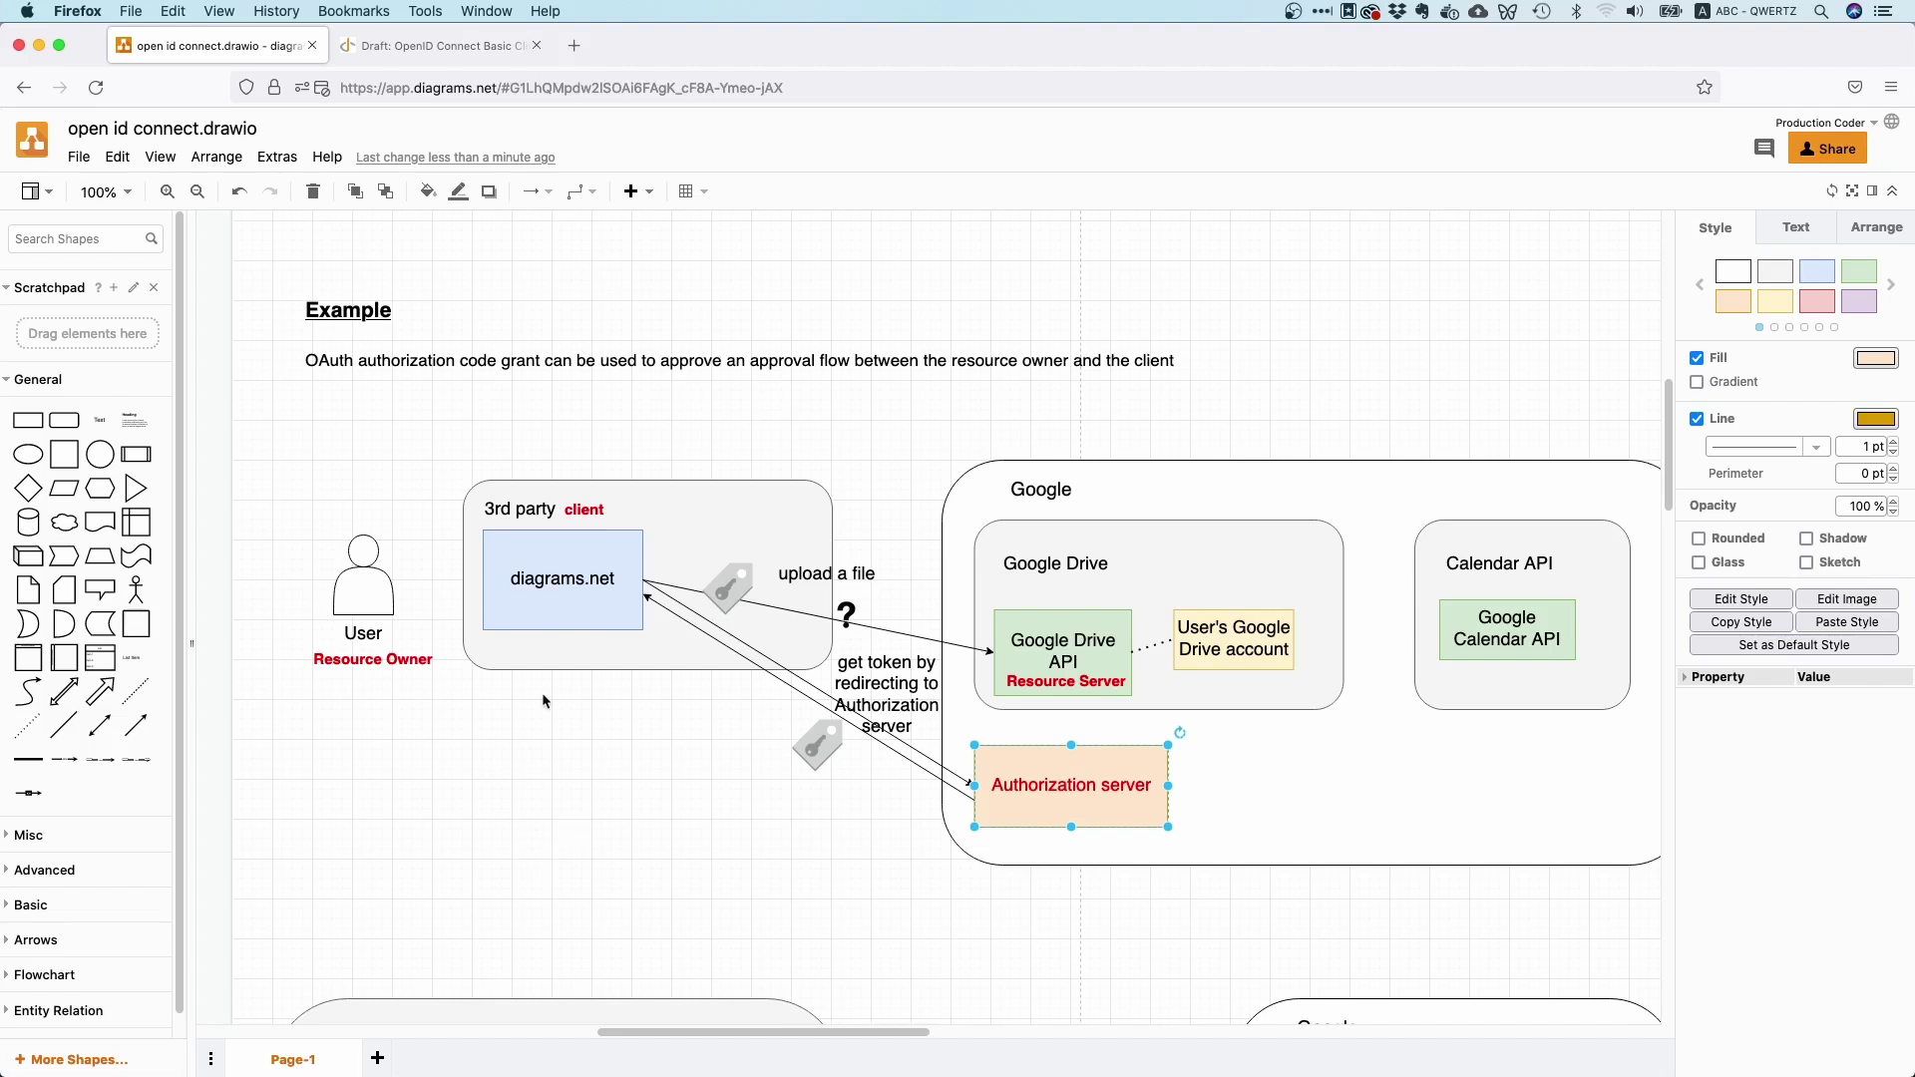
left_click(606, 593)
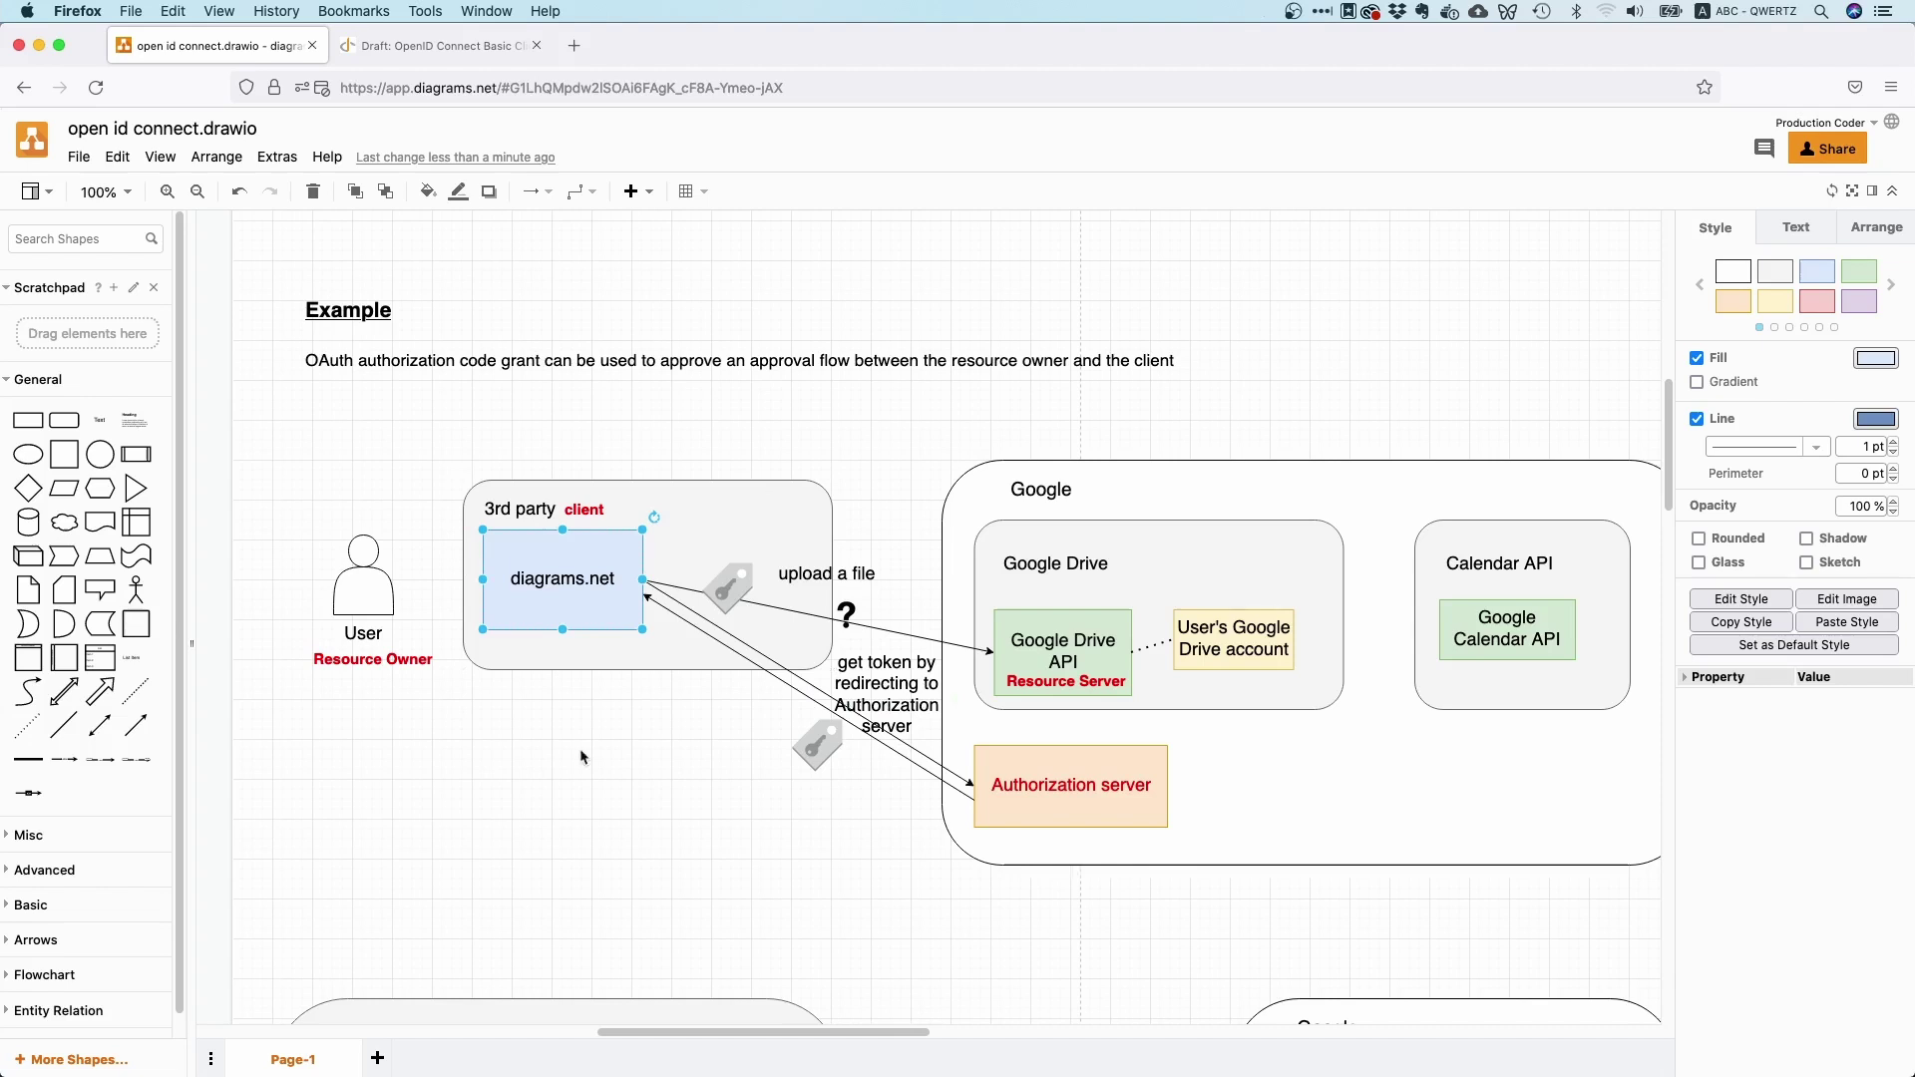
left_click(711, 815)
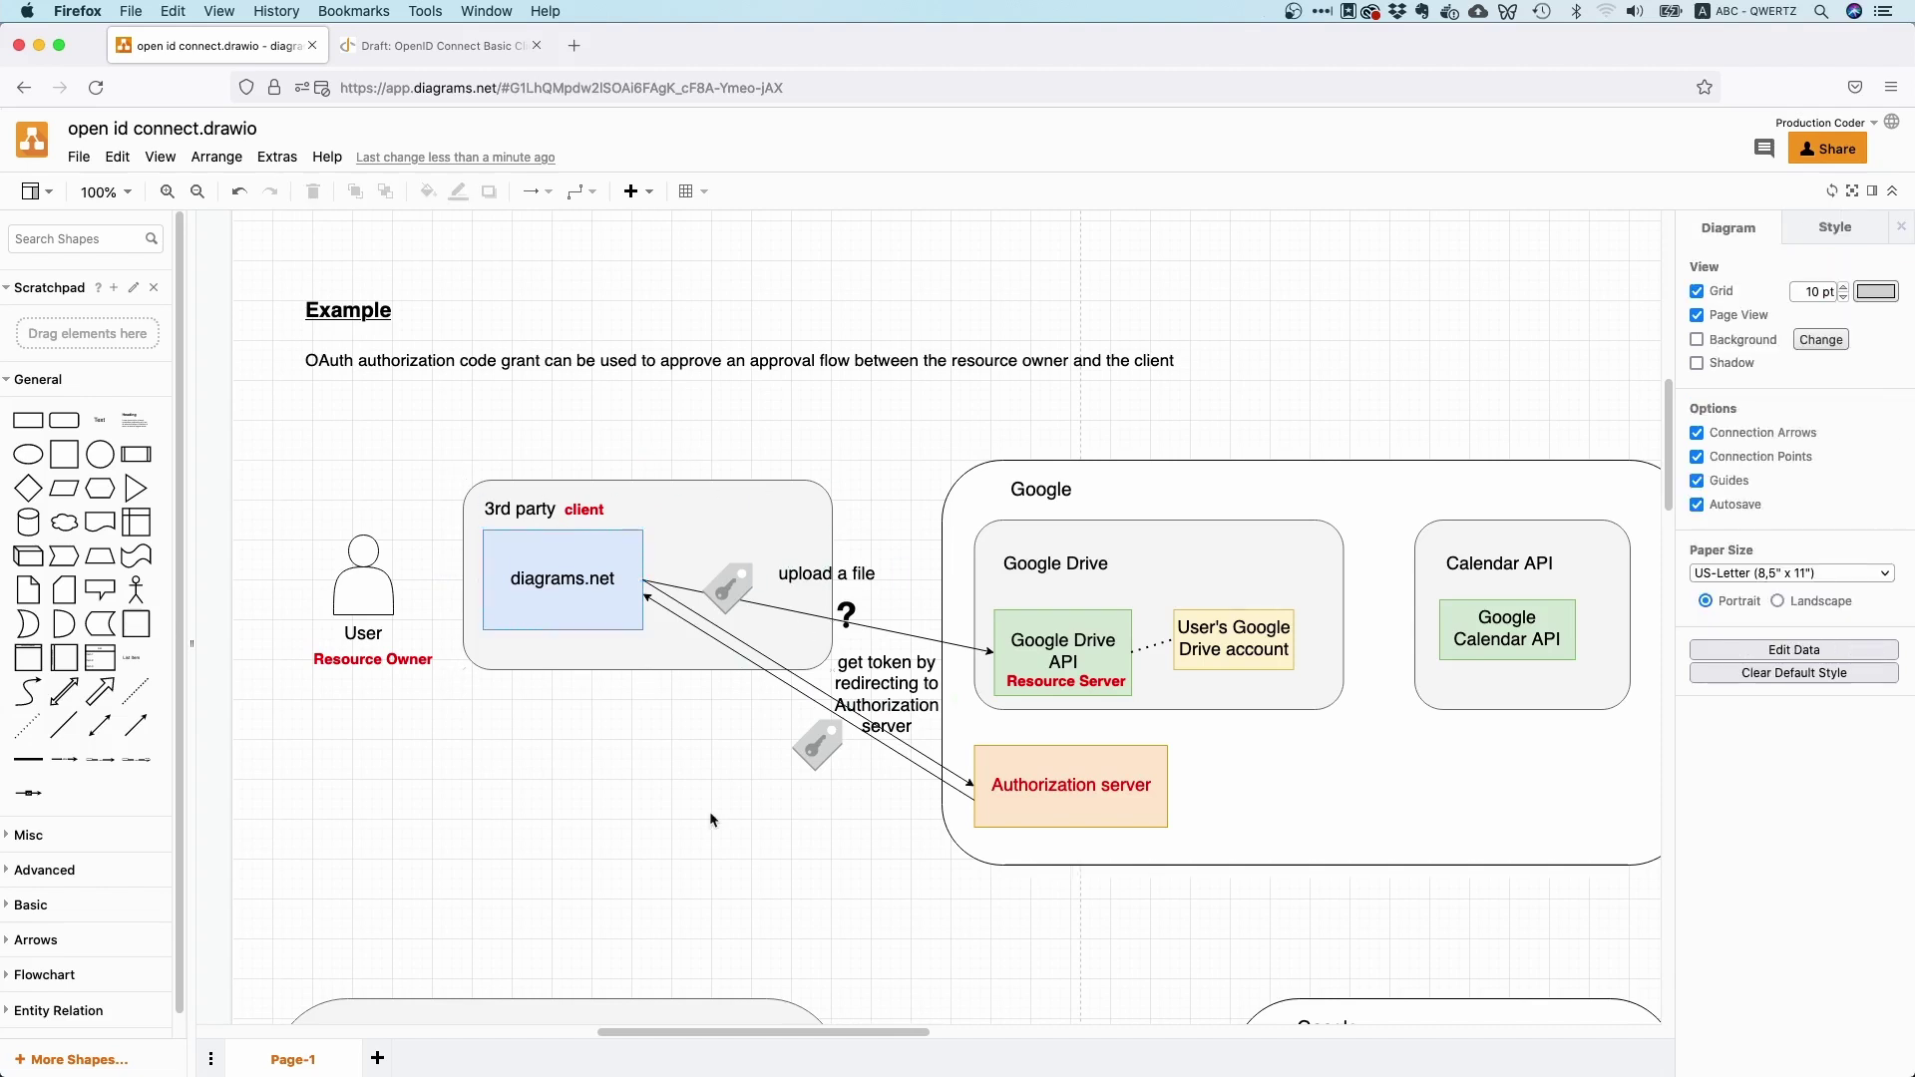
left_click(499, 551)
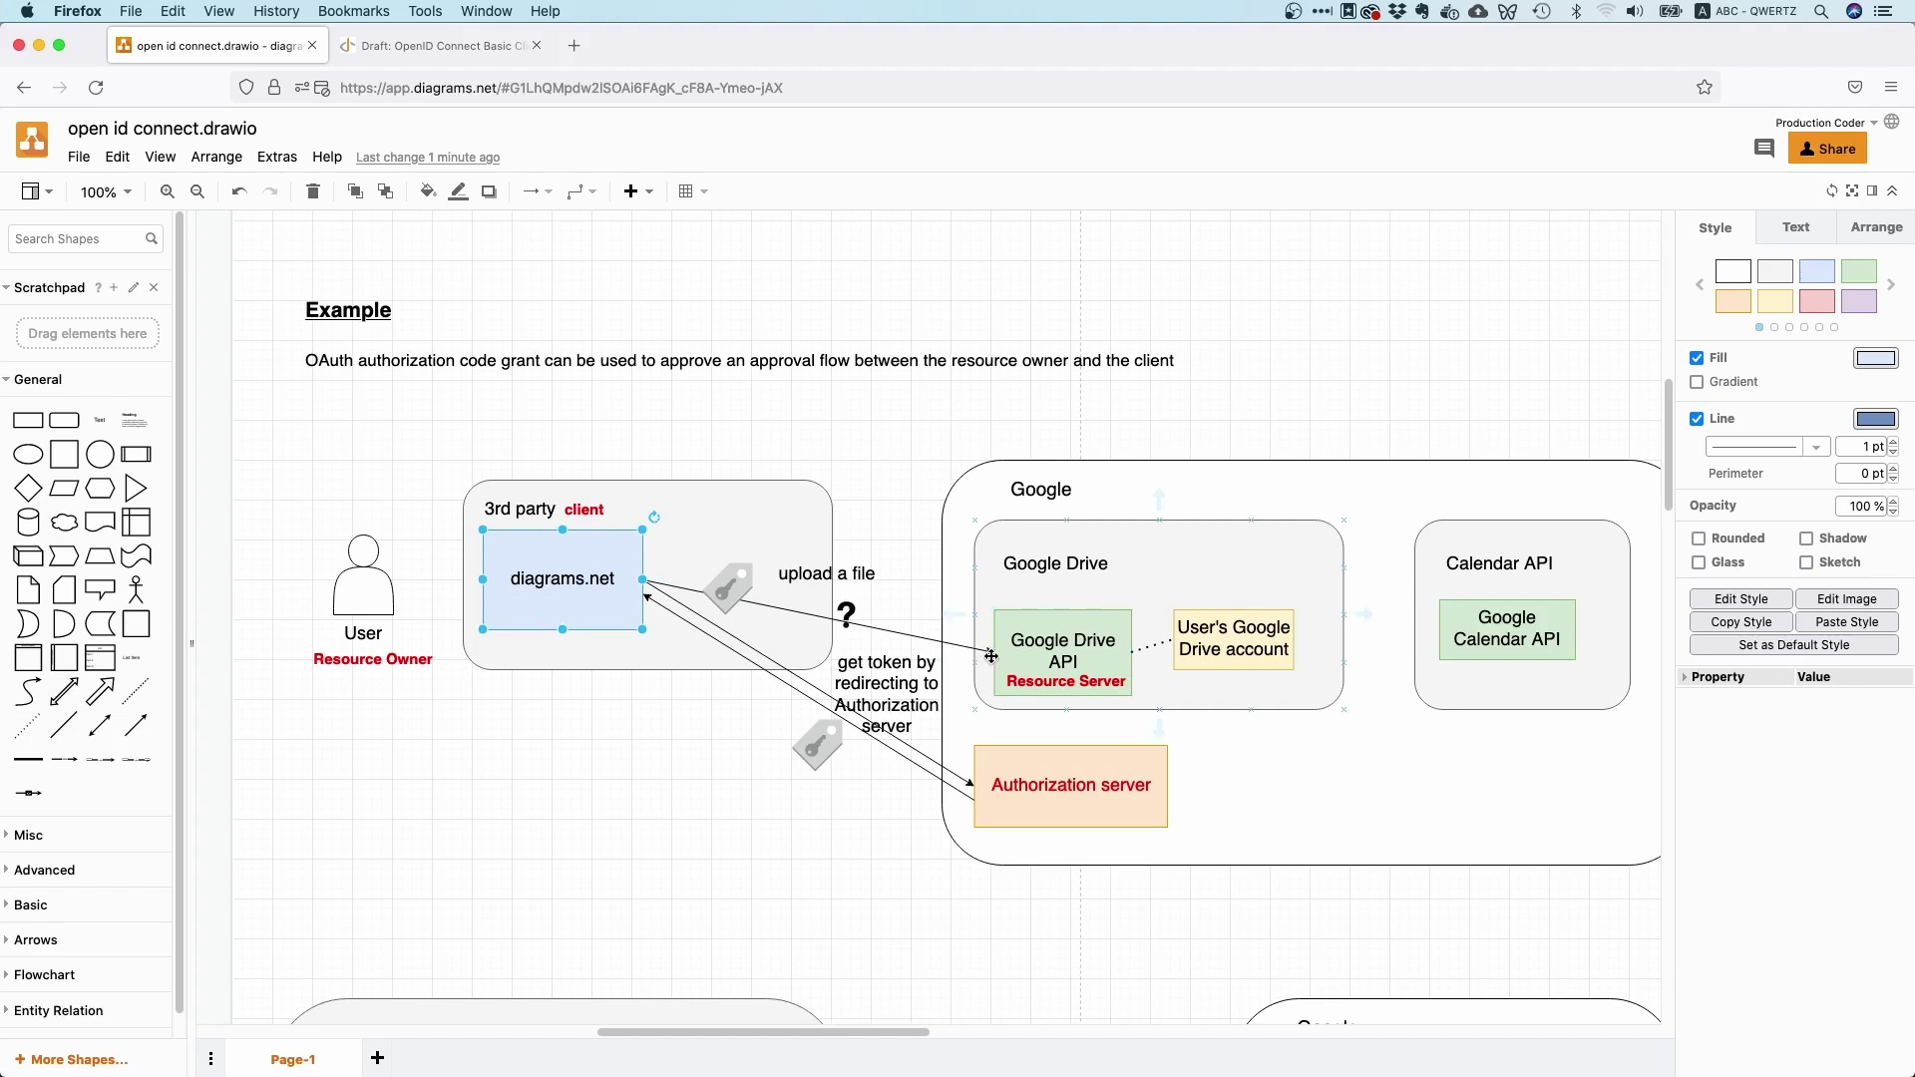
left_click(831, 433)
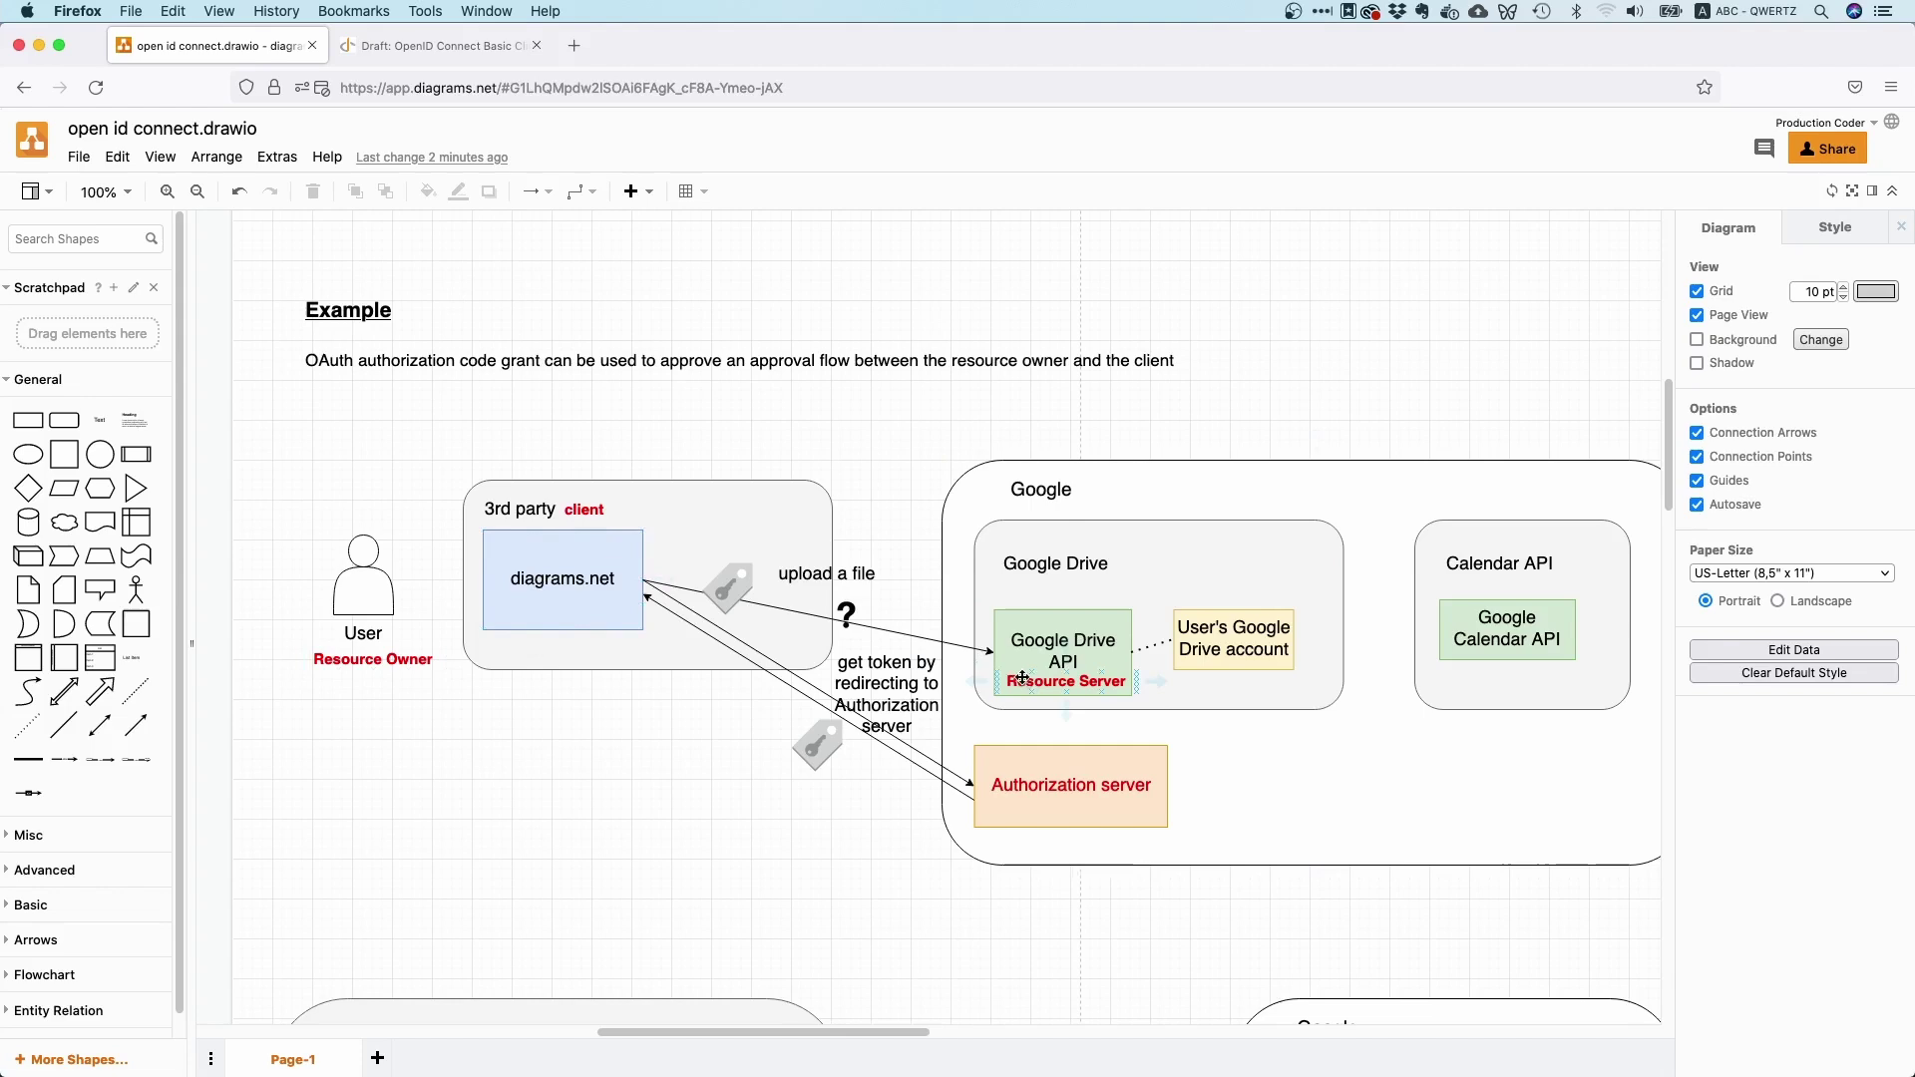
Scroll down to the Sign in with Google section and select the Authorization server box
scroll(636, 692, "down", 10)
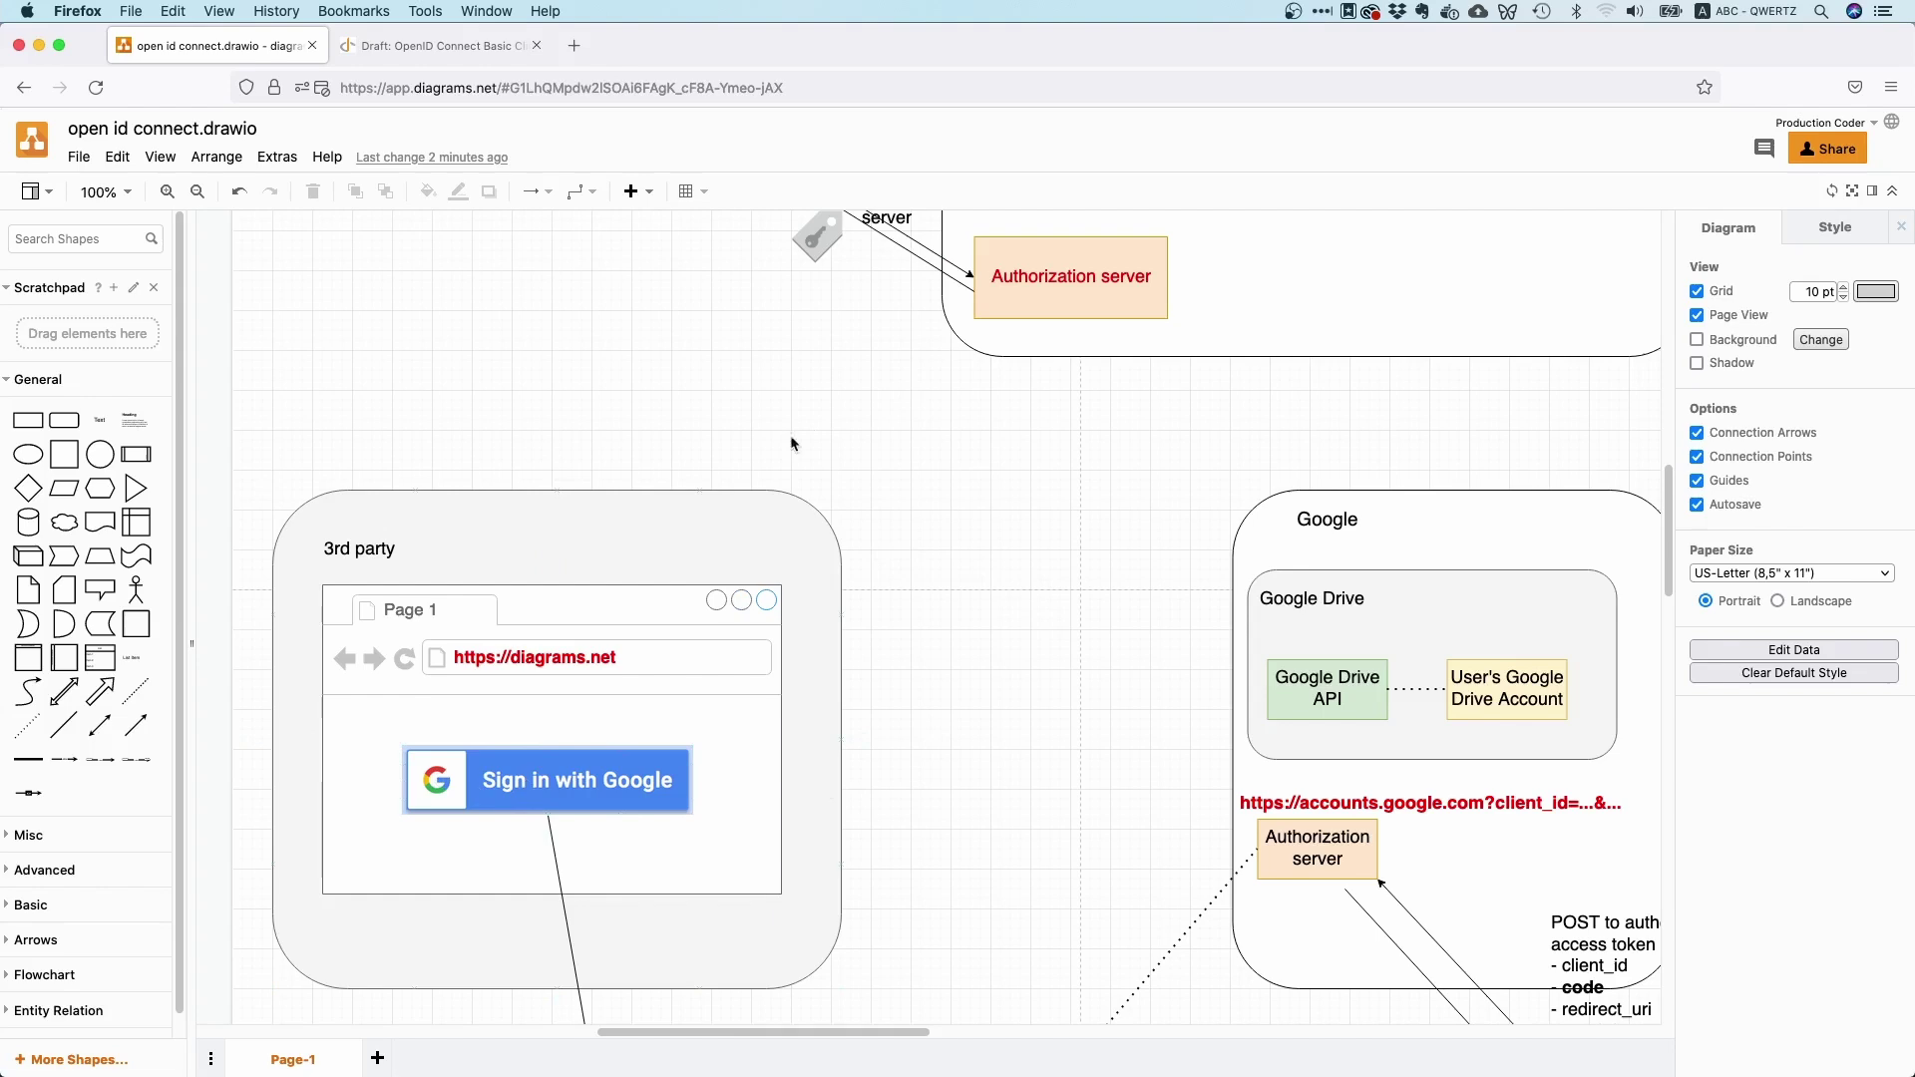
scroll(993, 522, "down", 1)
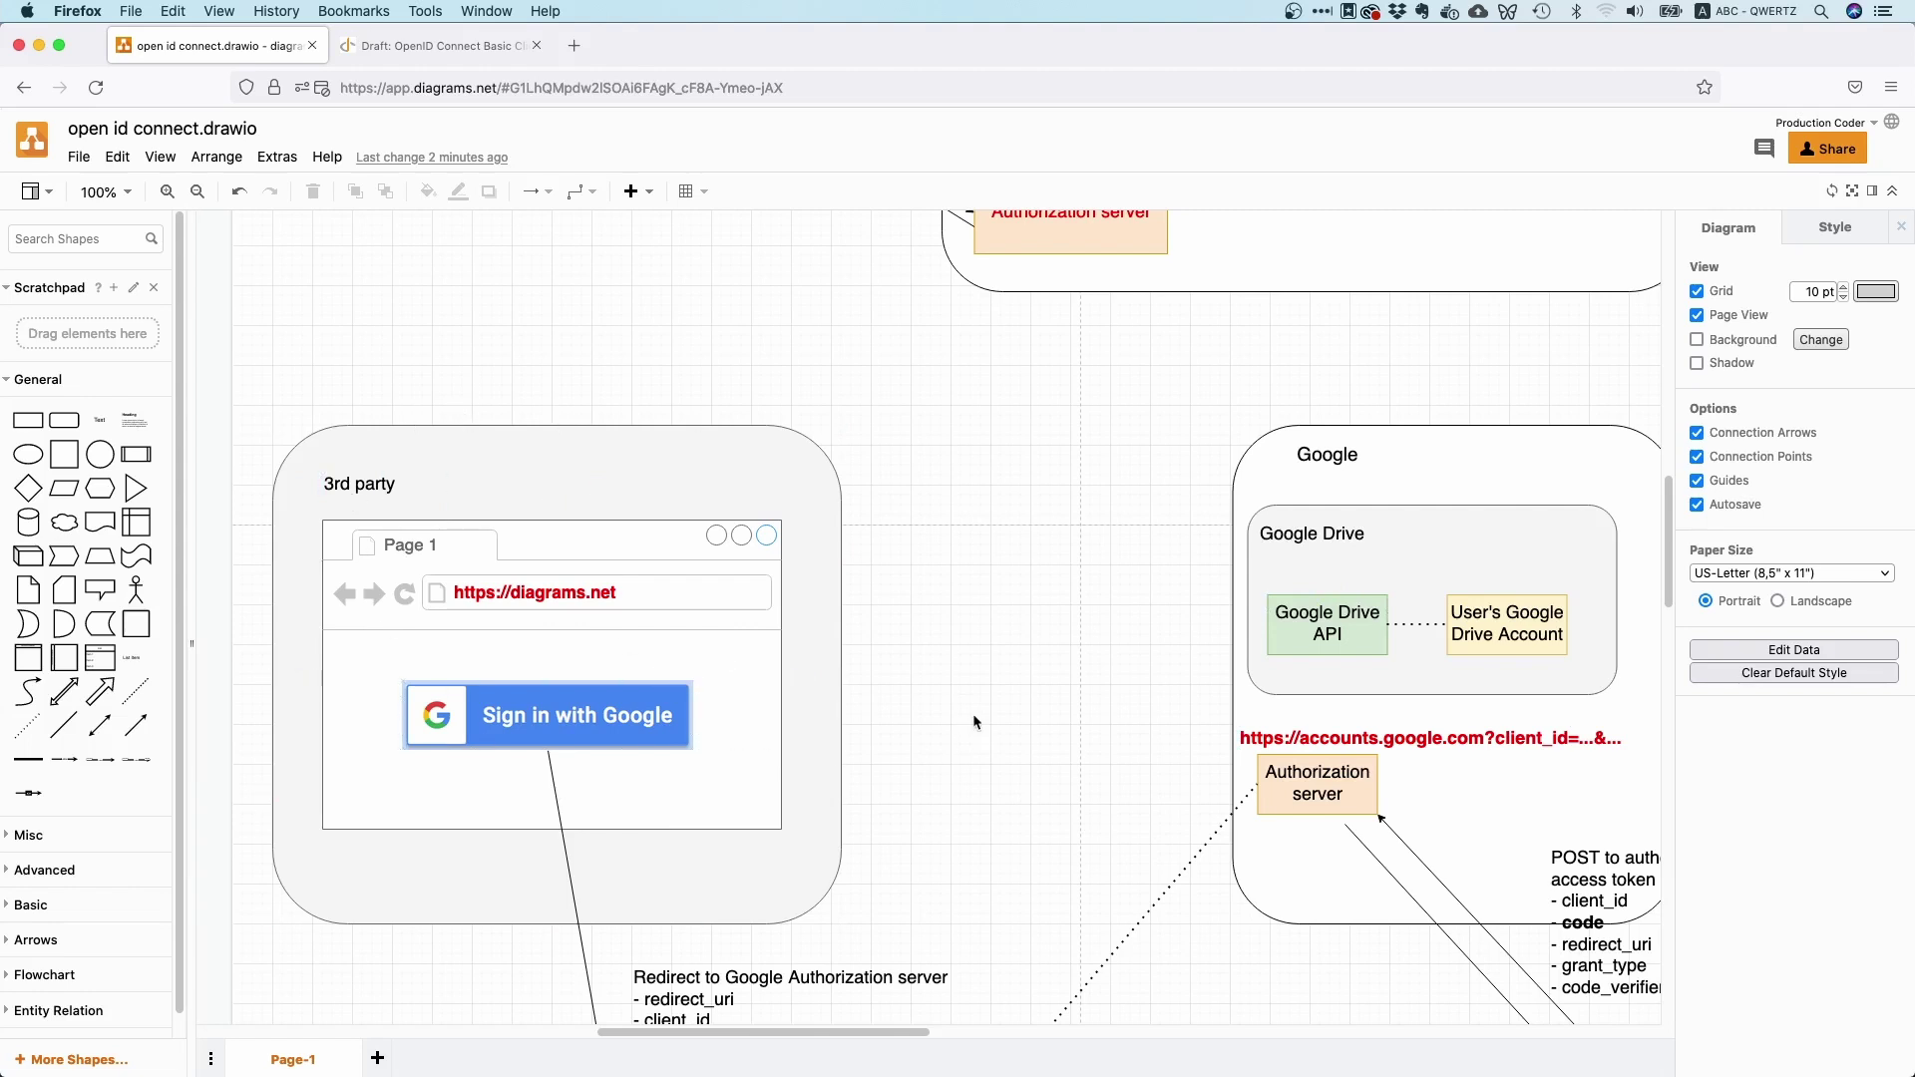
scroll(973, 714, "down", 2)
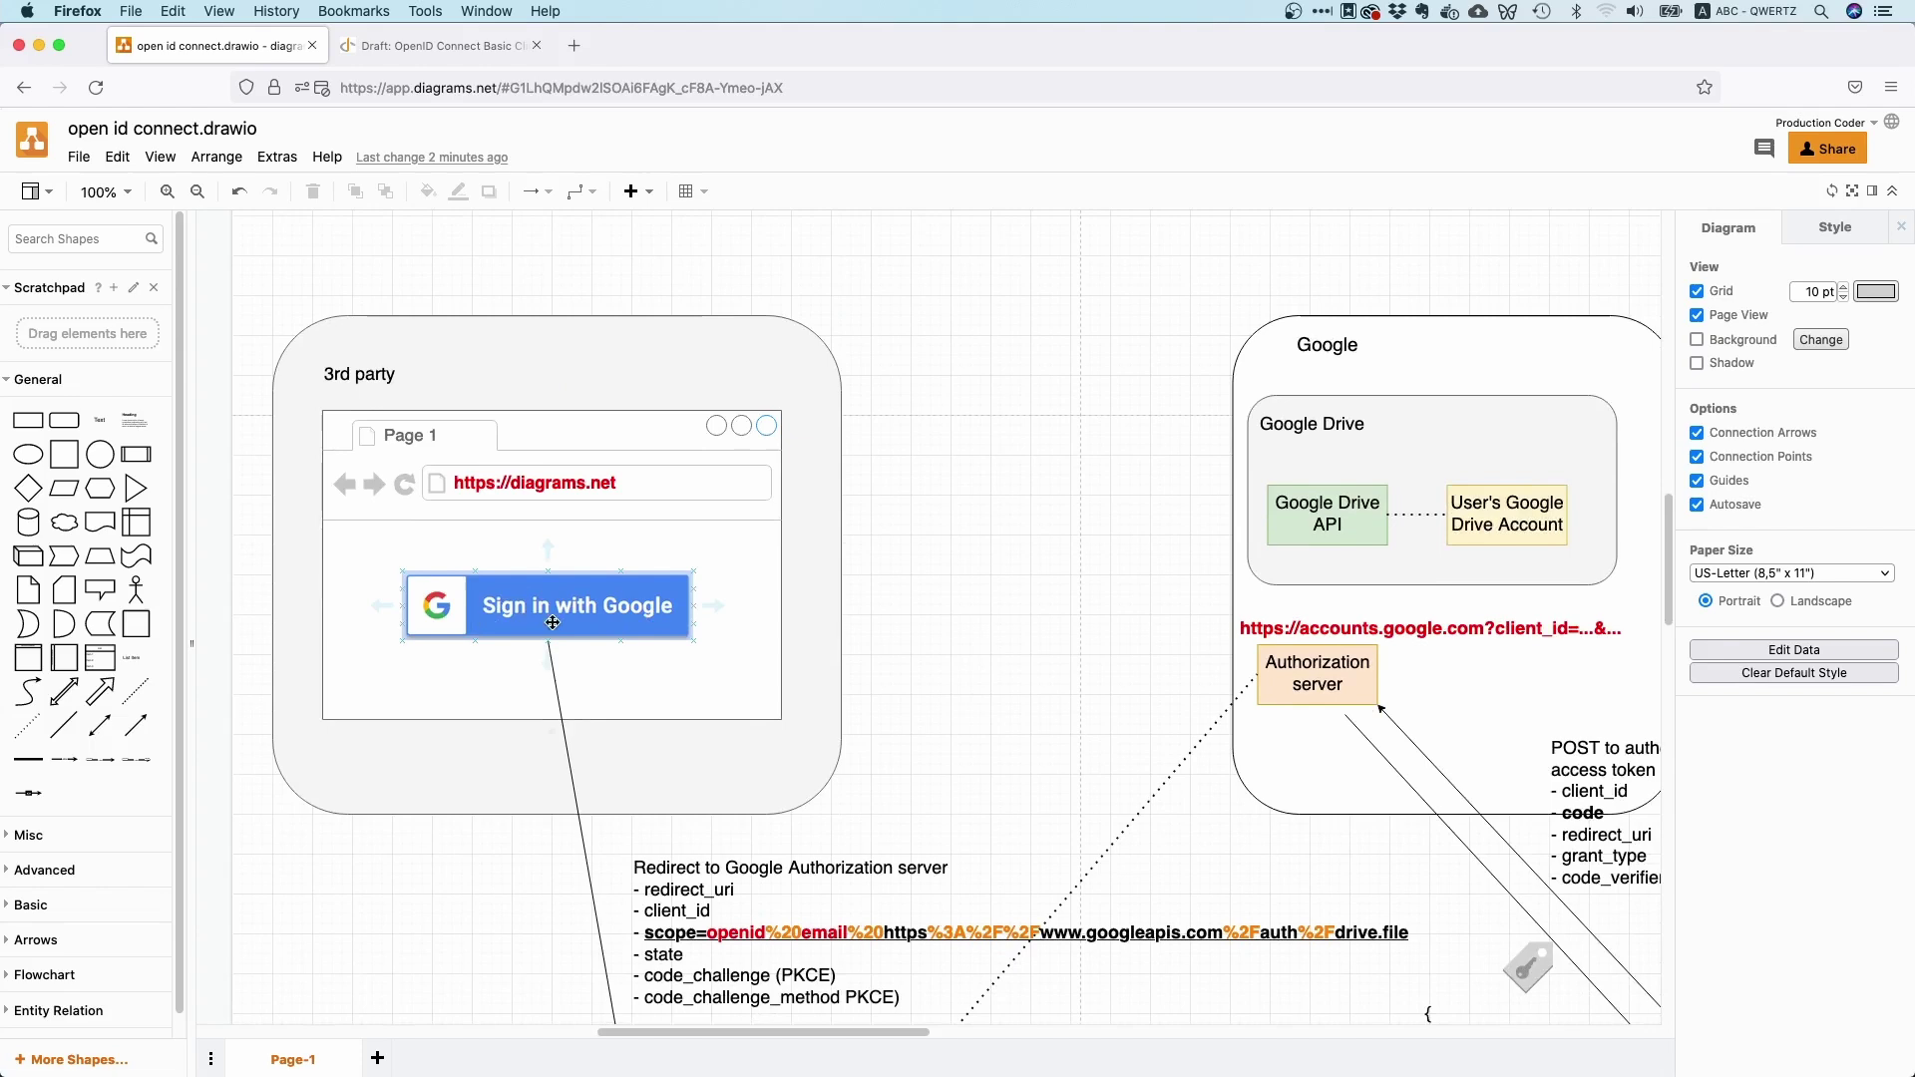
scroll(648, 708, "down", 2)
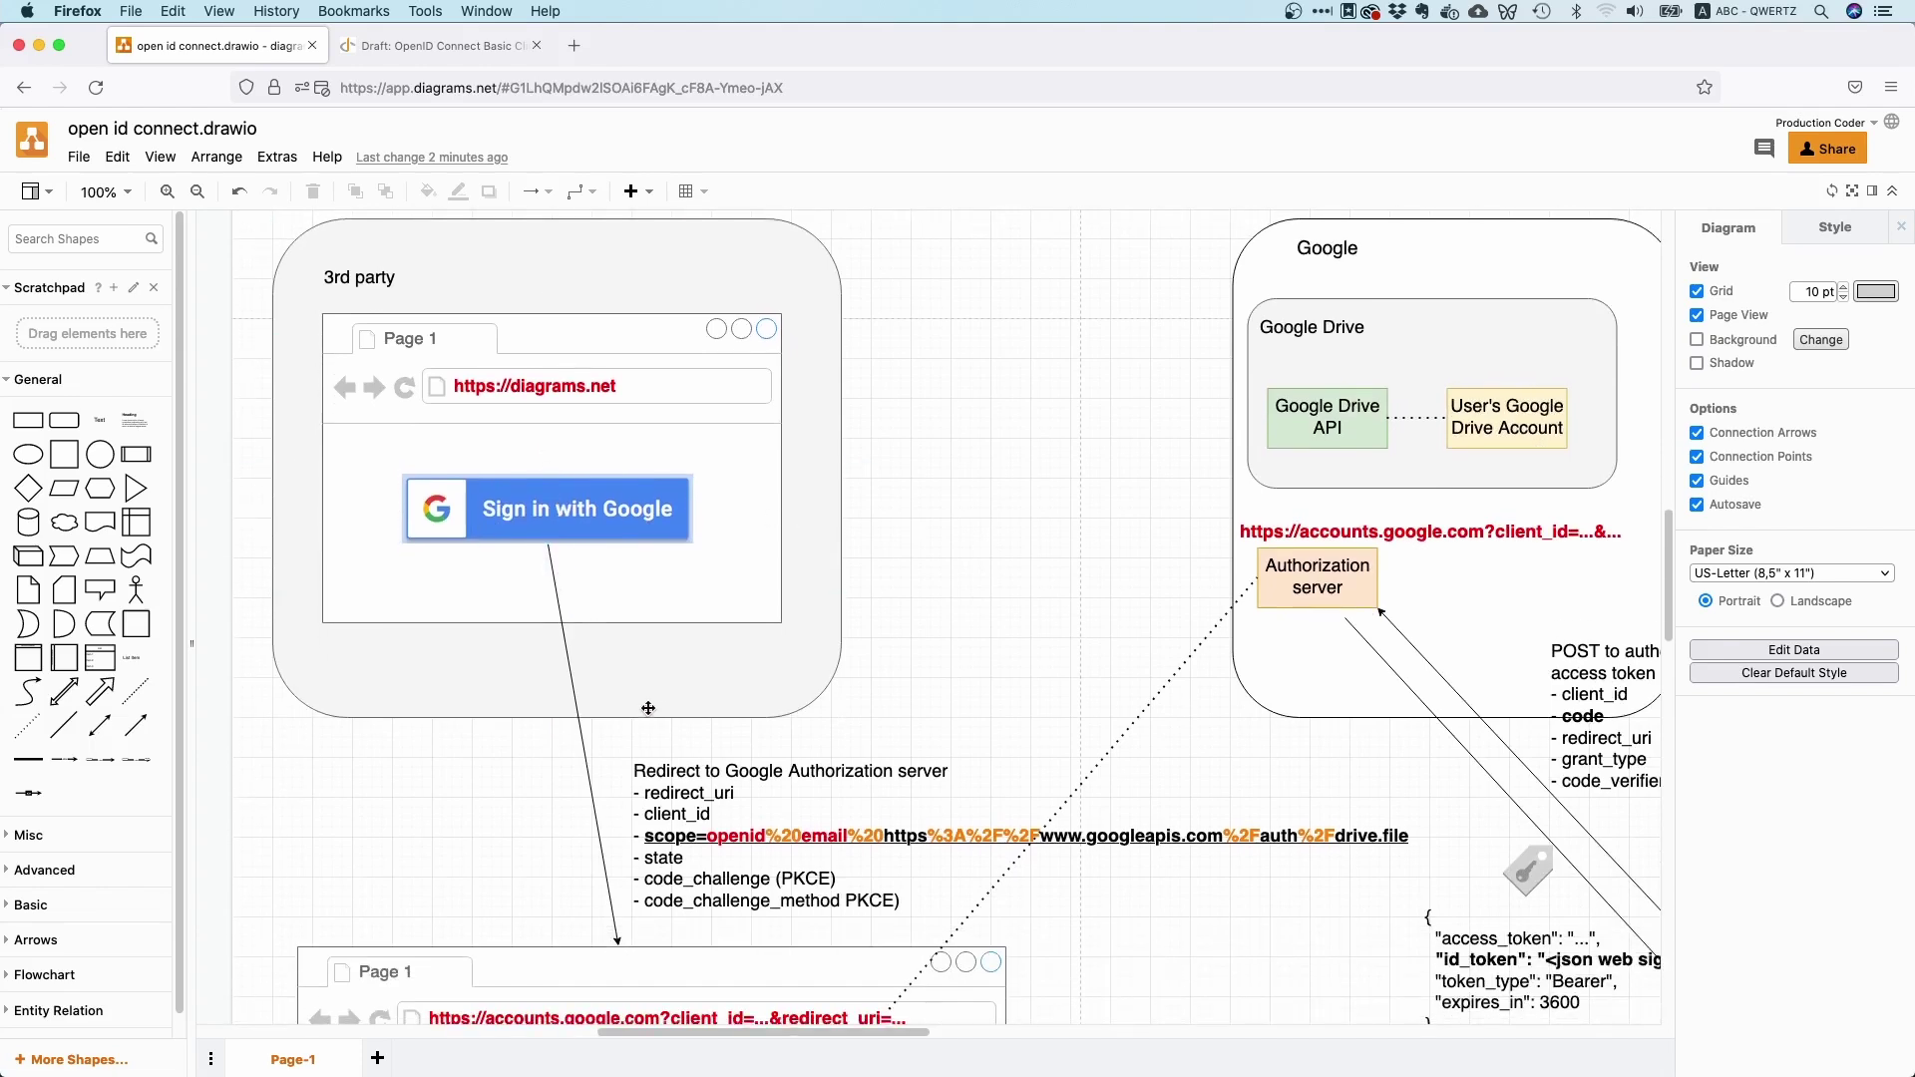
scroll(648, 708, "down", 1)
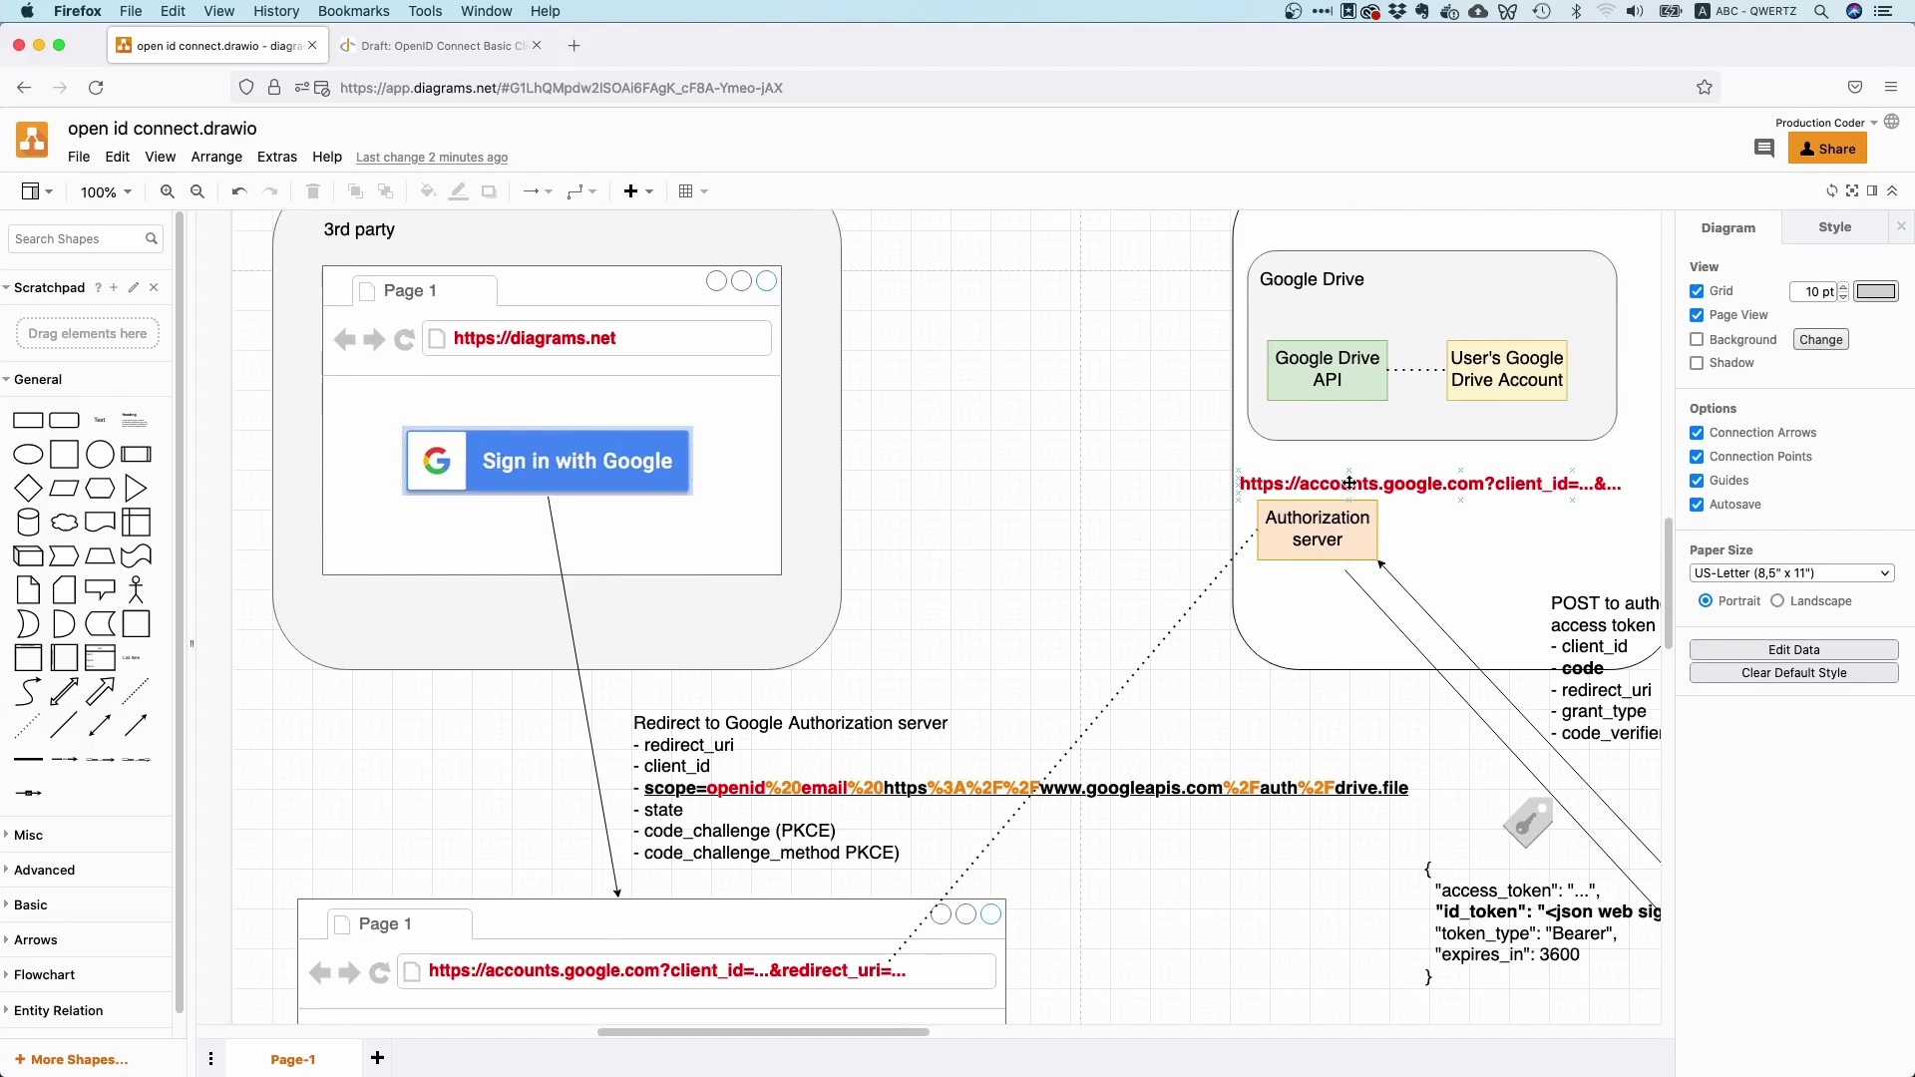
left_click(1337, 547)
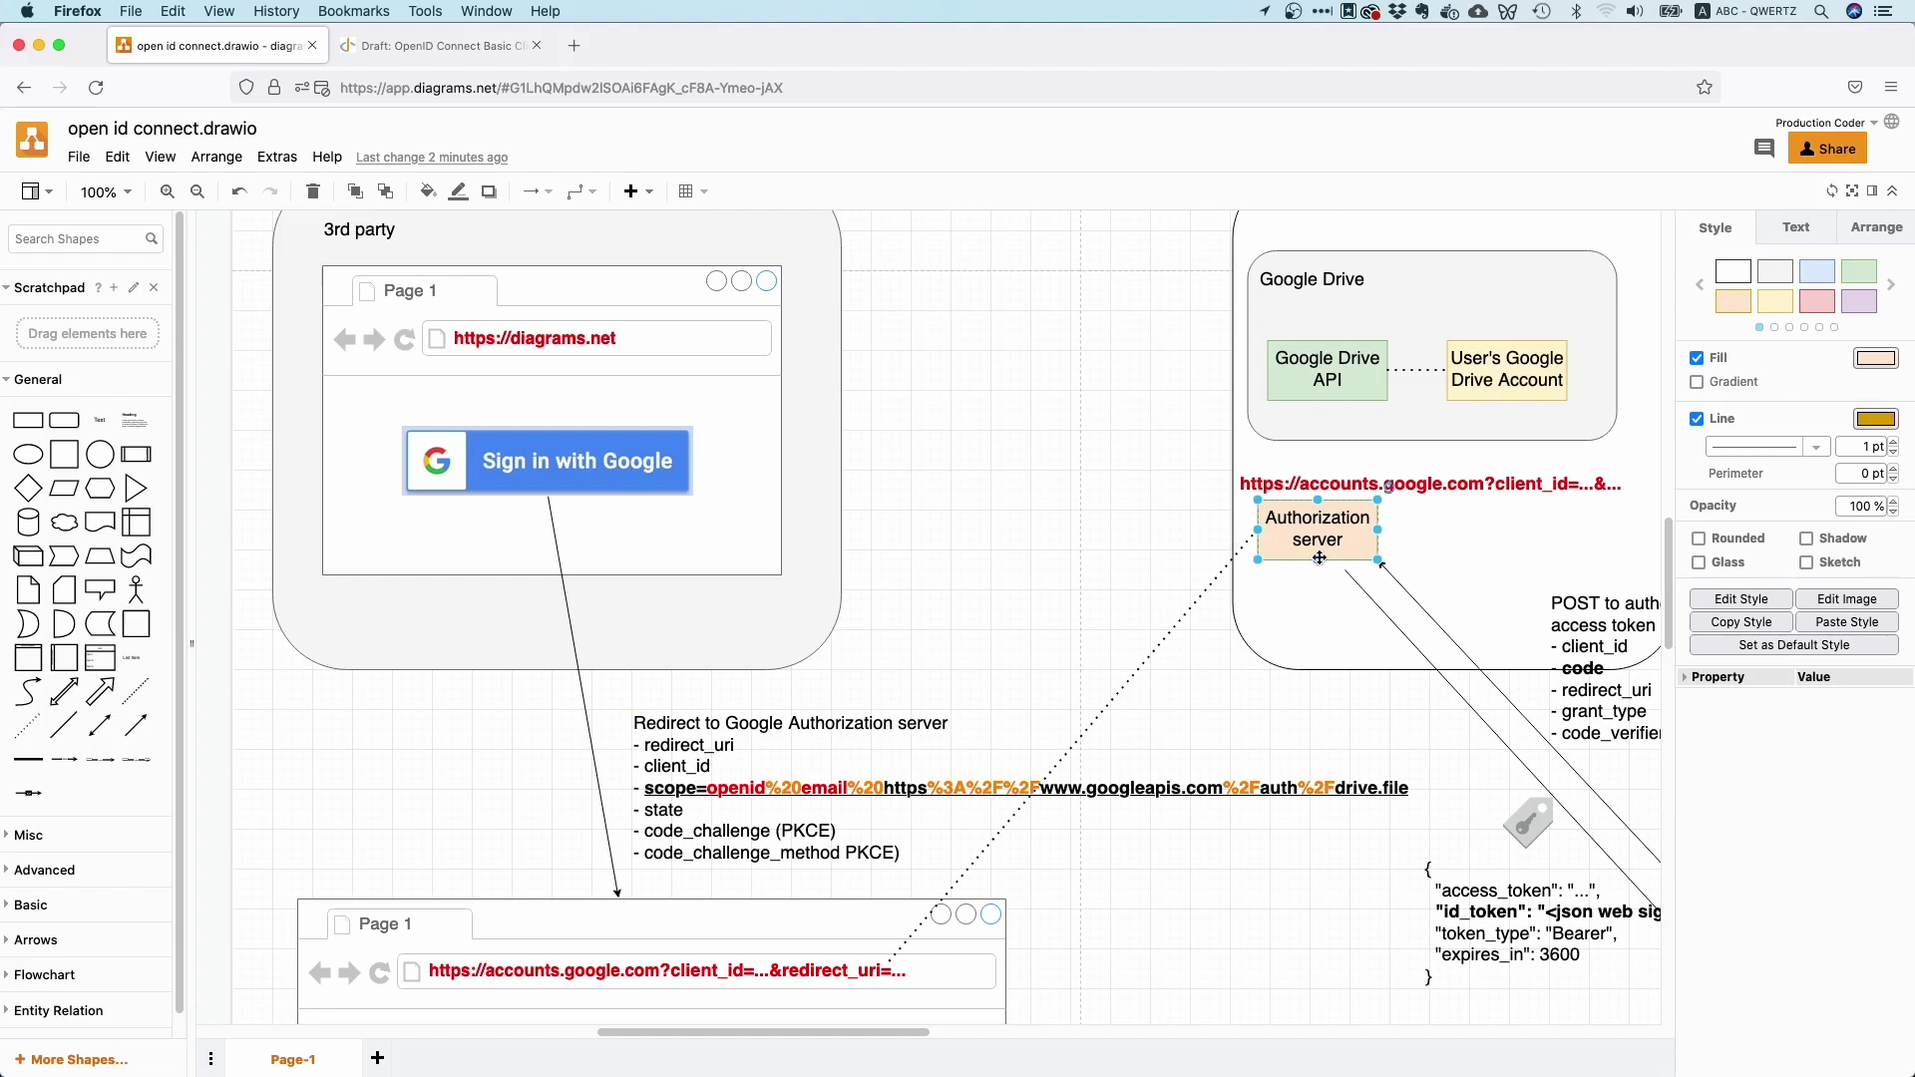
scroll(715, 567, "down", 1)
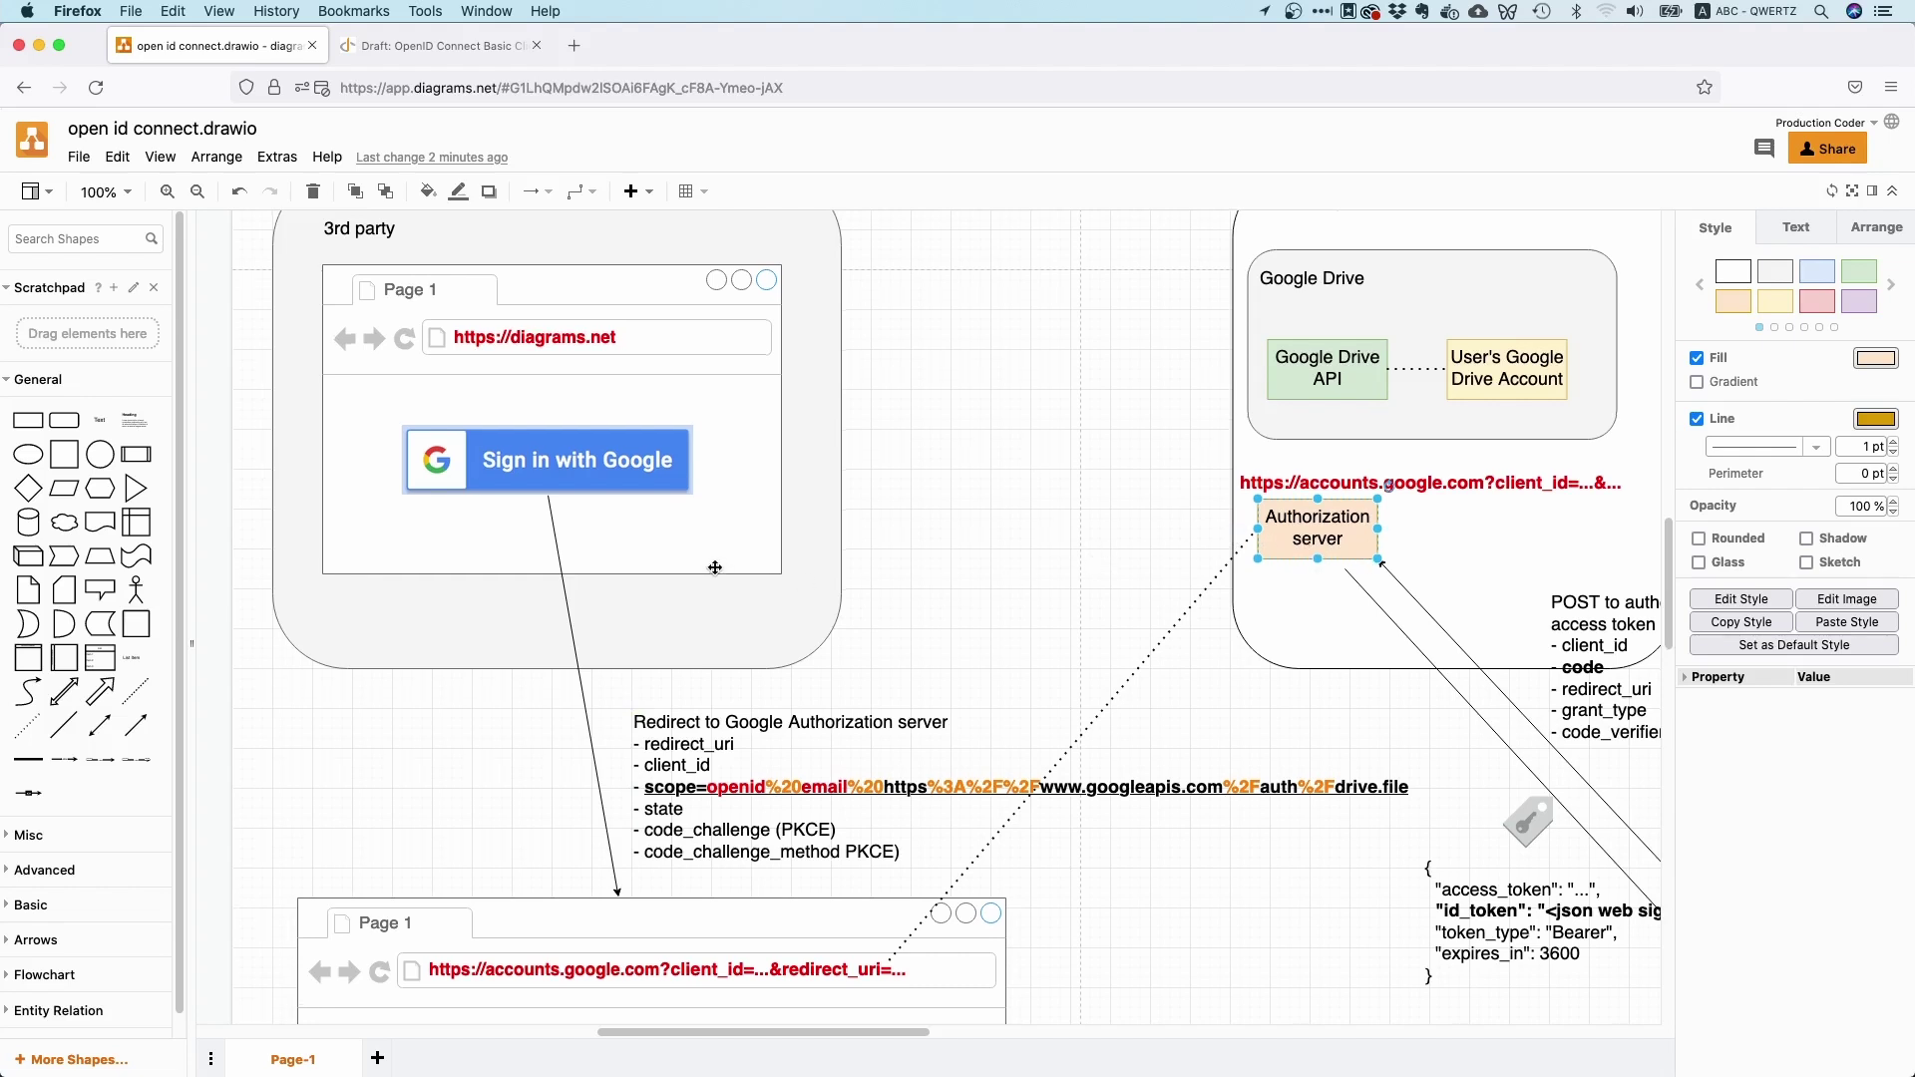
scroll(716, 568, "down", 2)
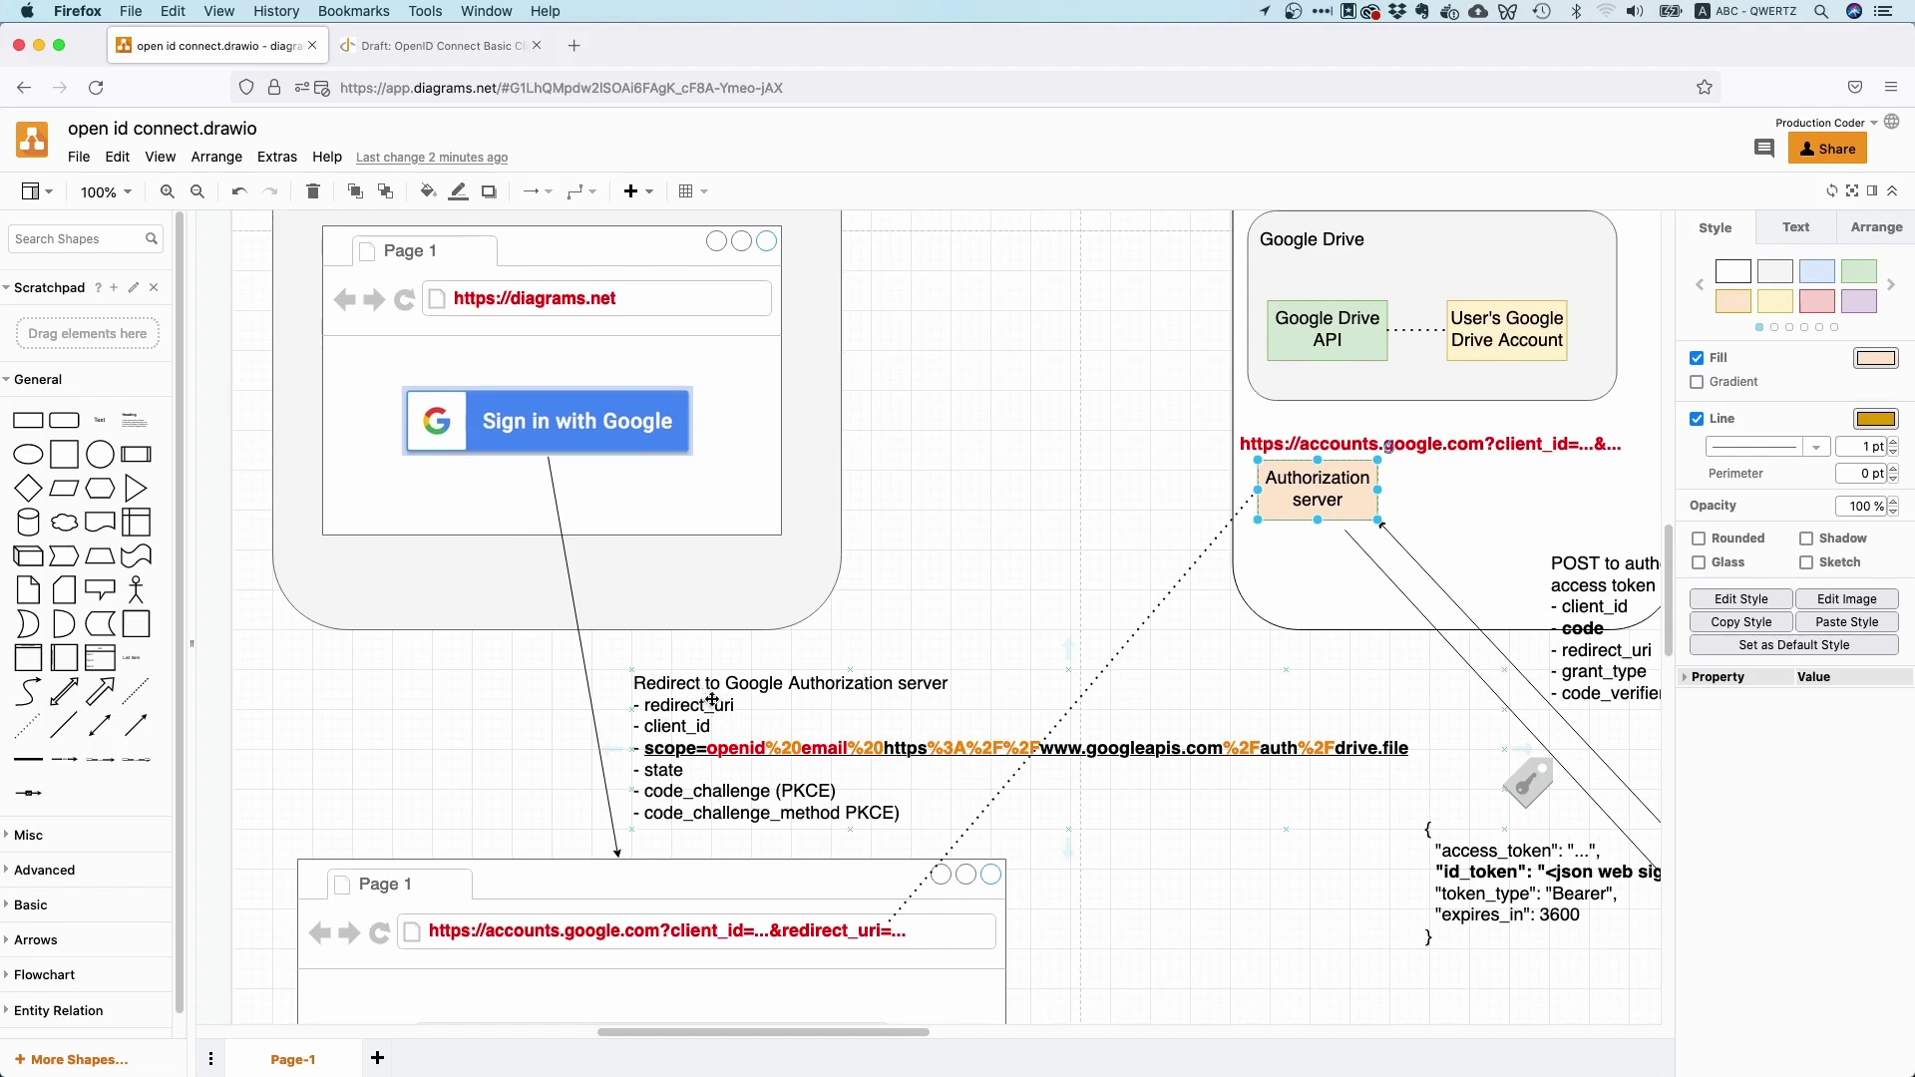
left_click(1063, 610)
double_click(743, 757)
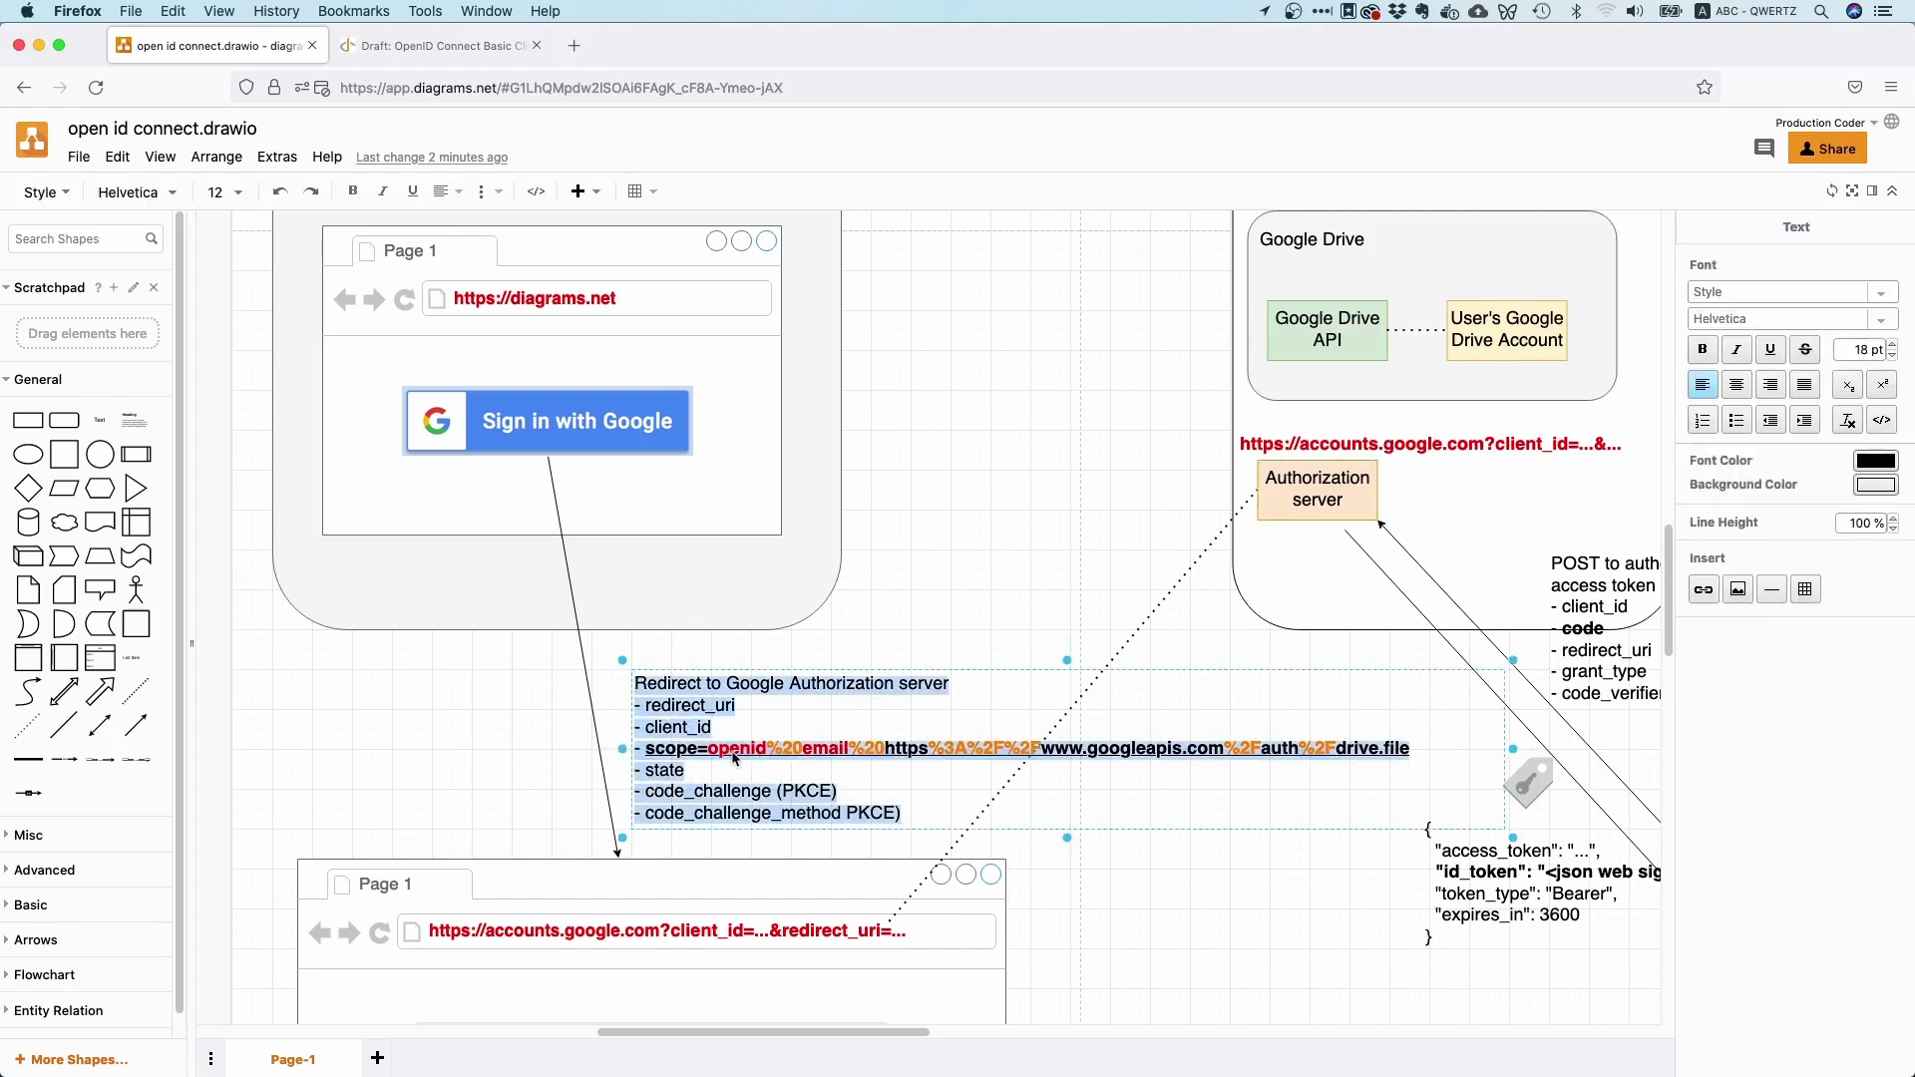
double_click(743, 757)
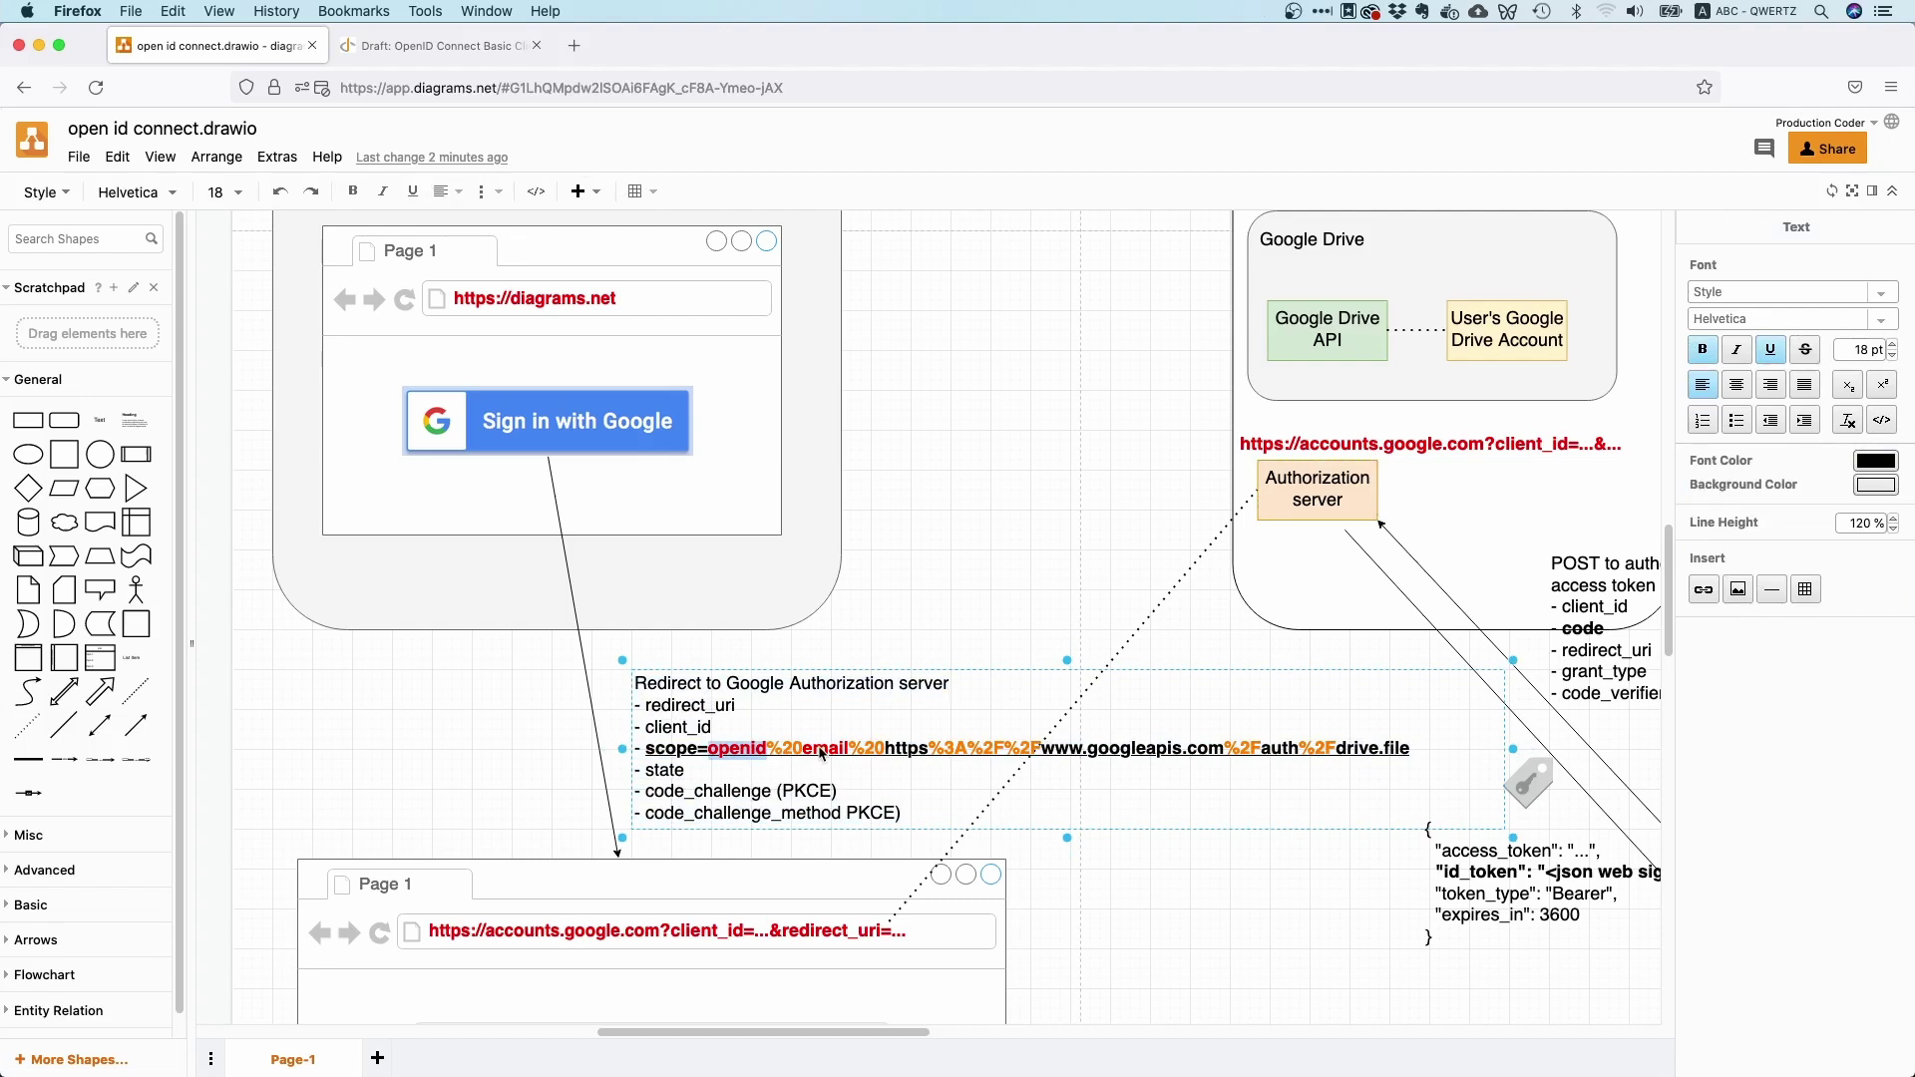
double_click(823, 755)
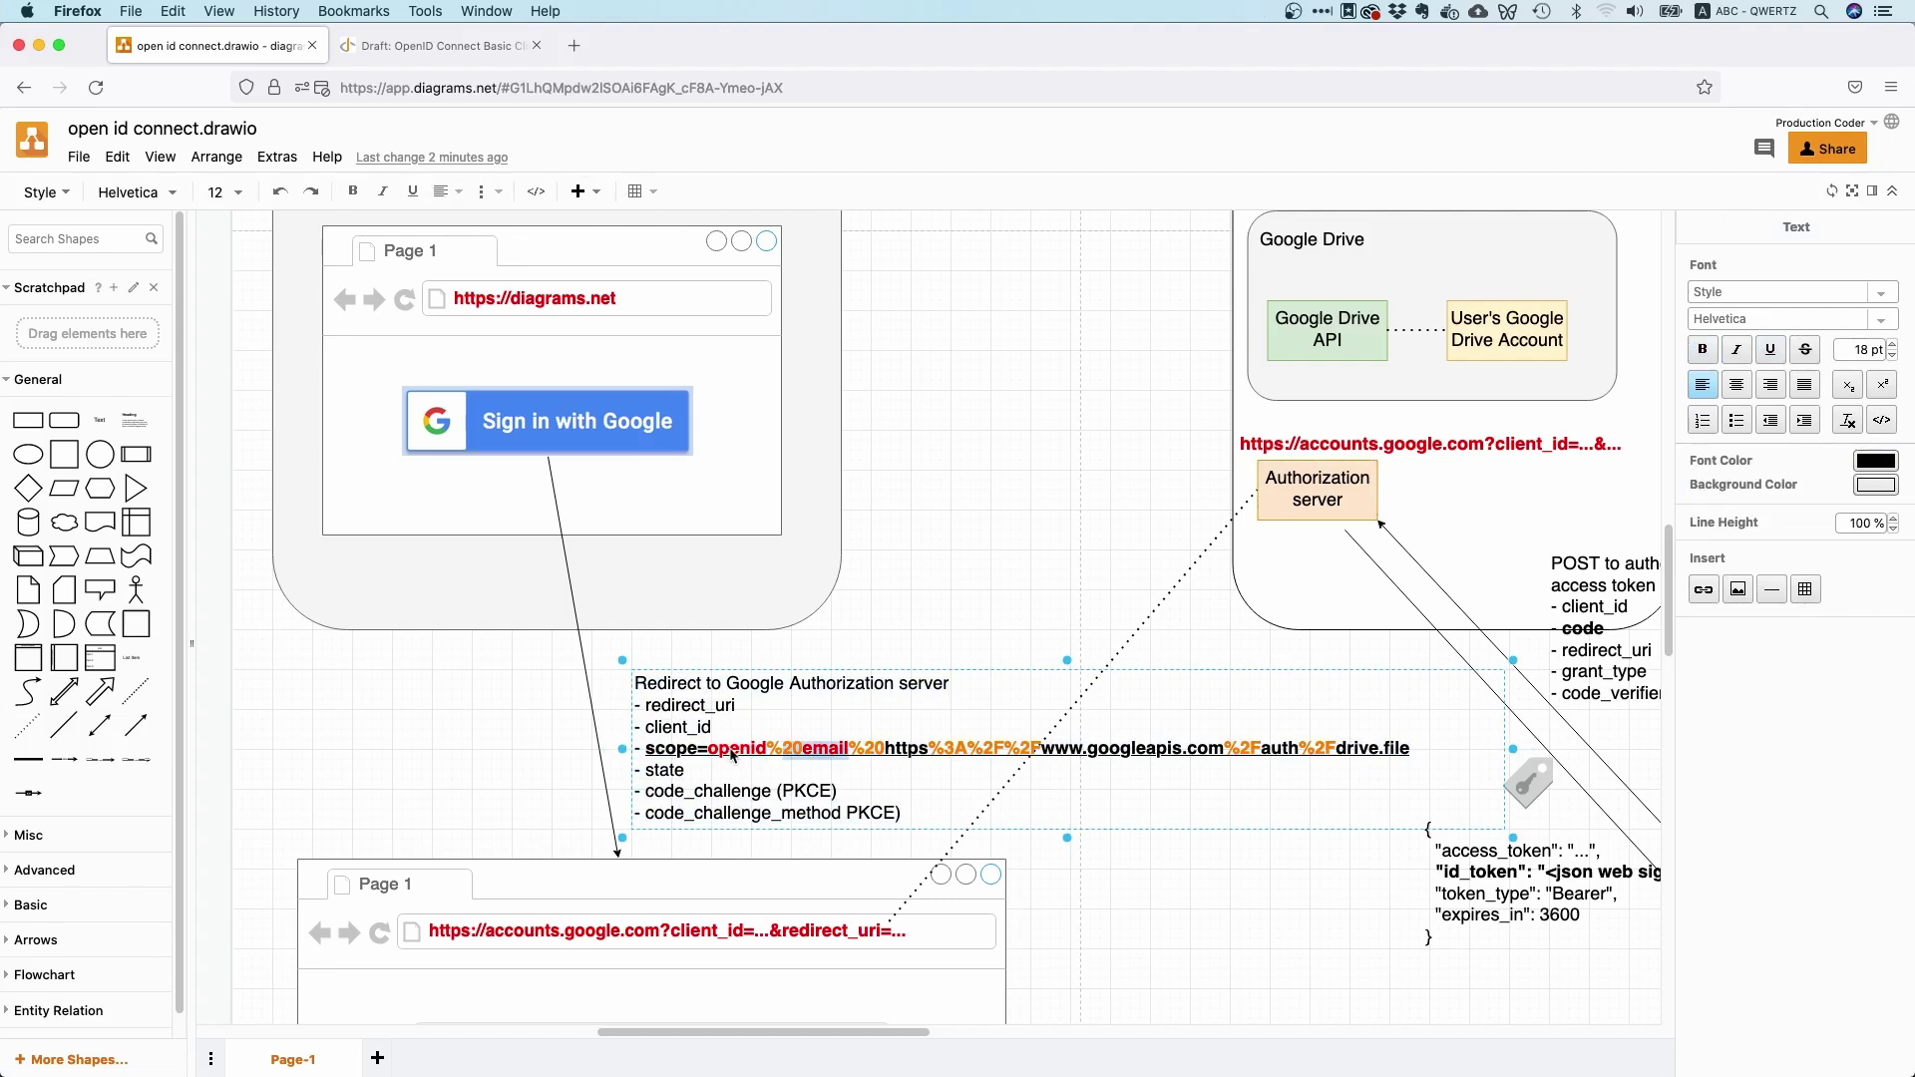
double_click(674, 755)
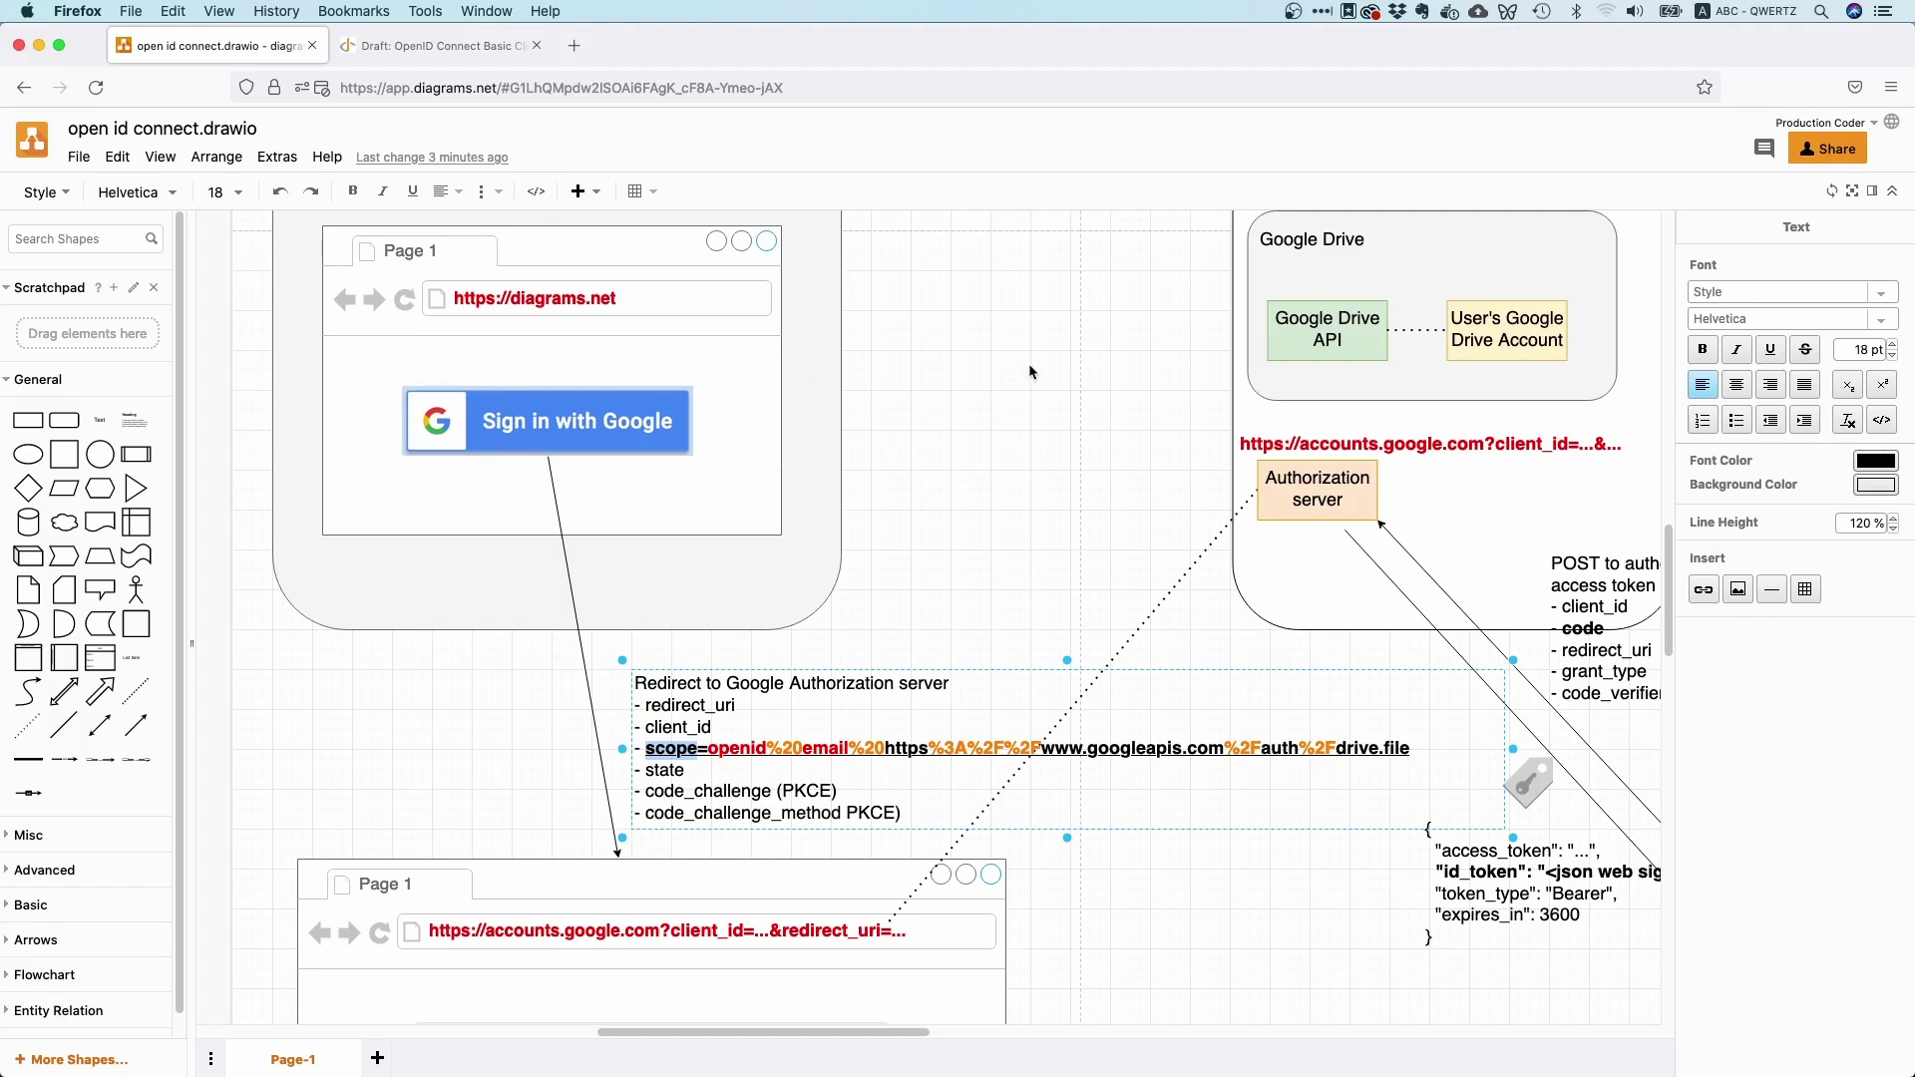
left_click(363, 720)
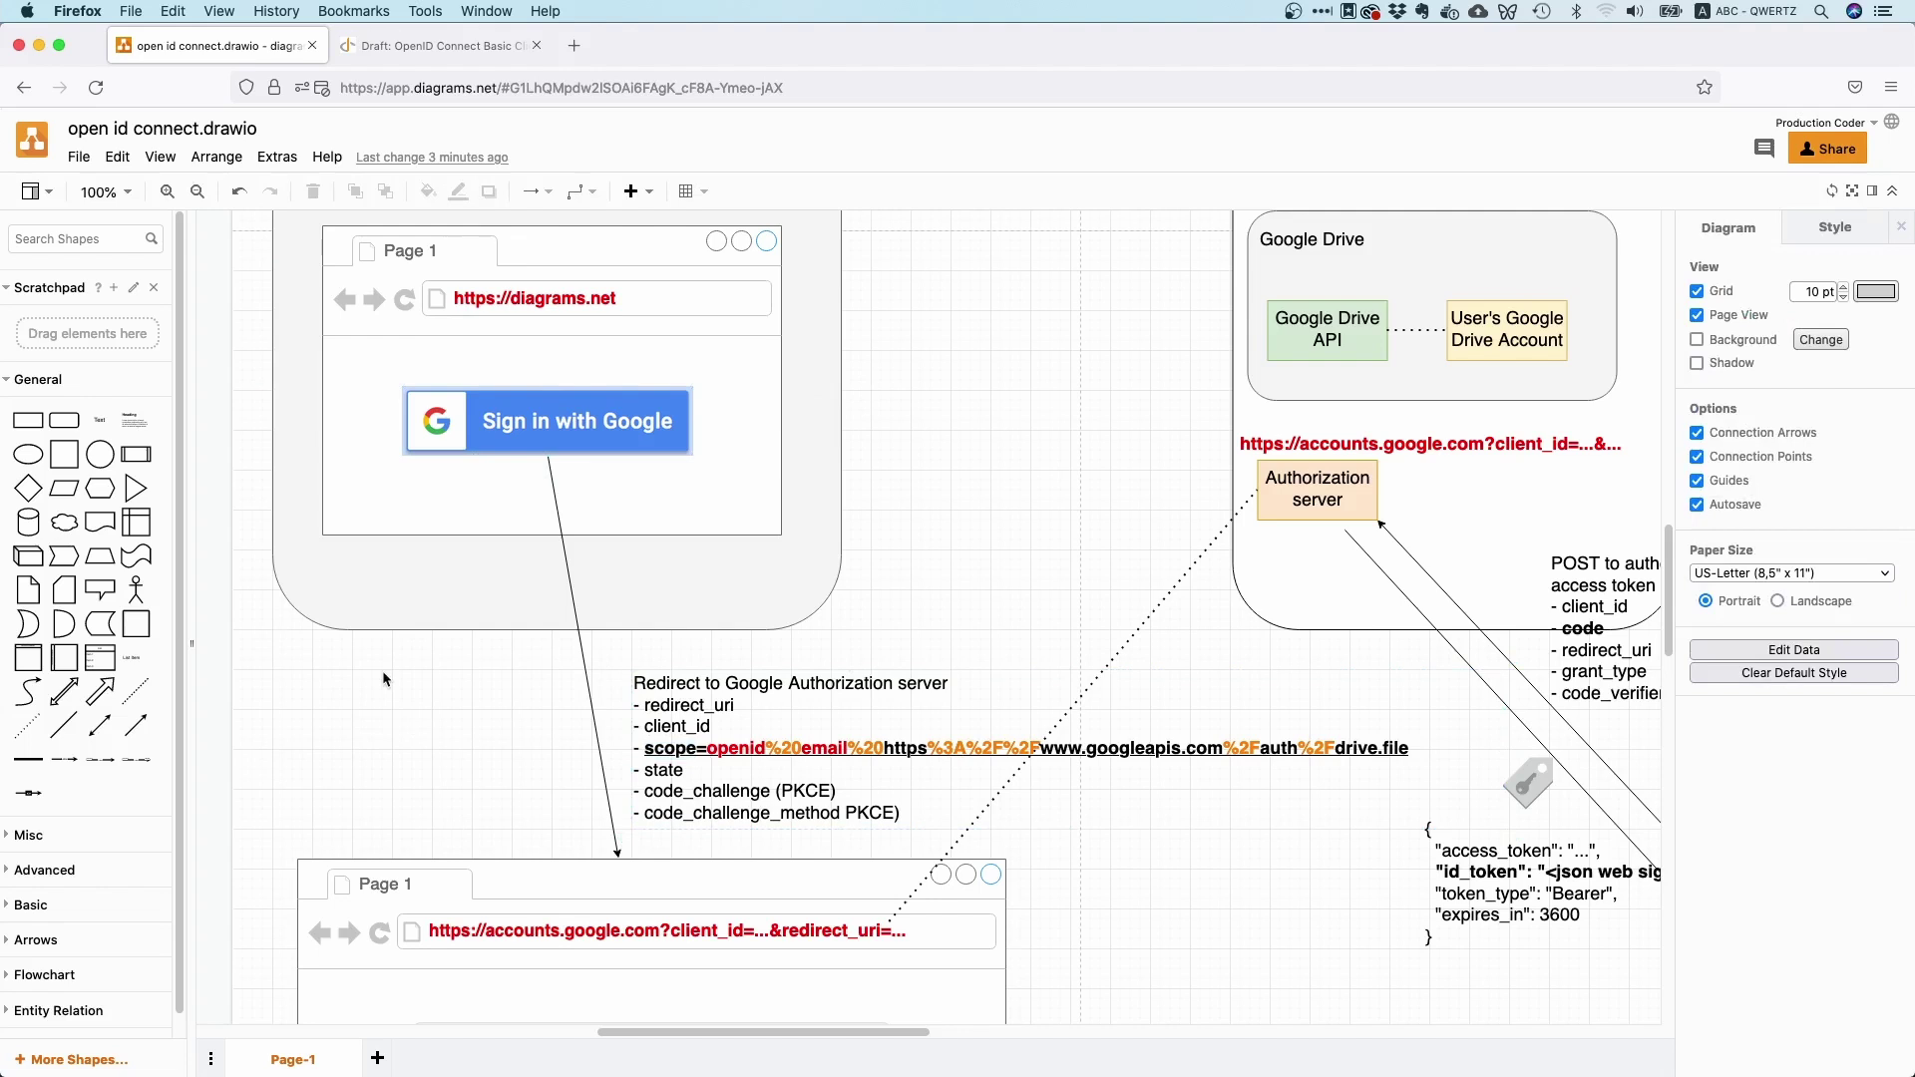
double_click(732, 756)
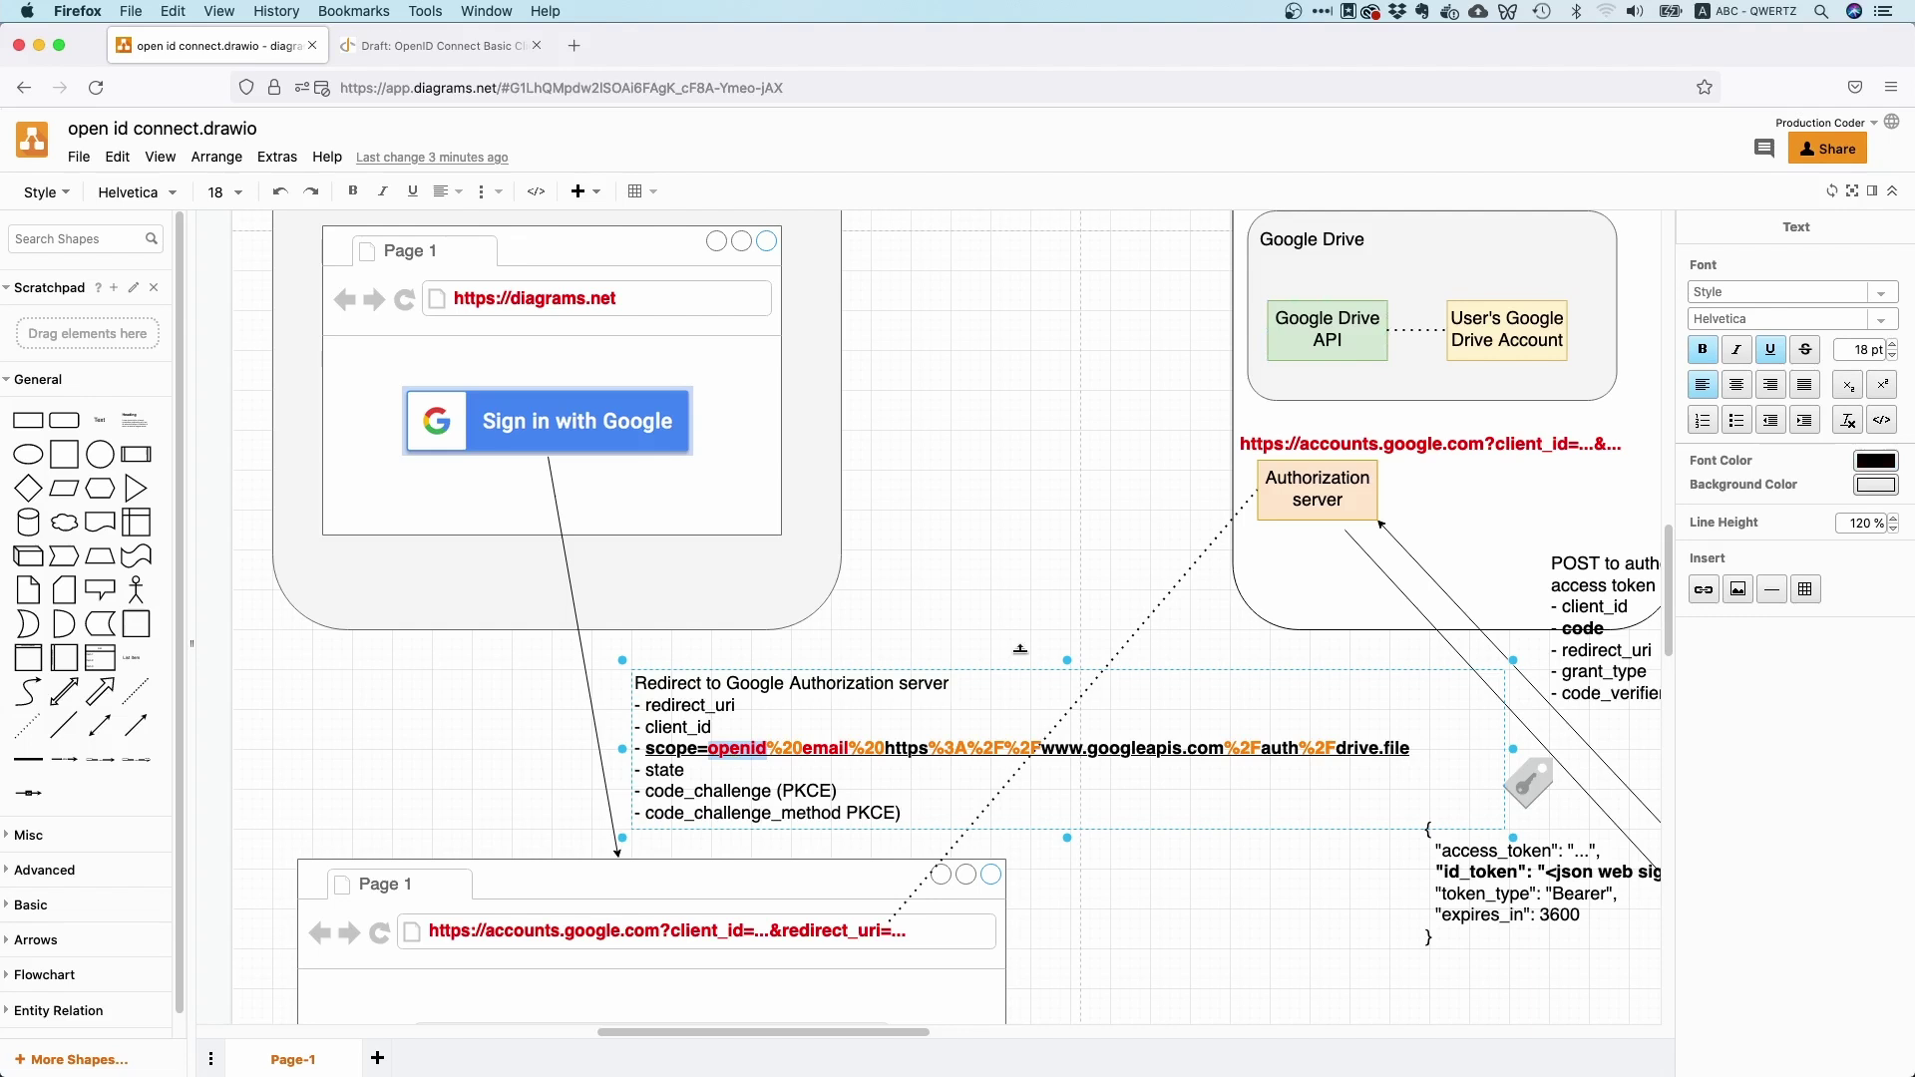
left_click(960, 581)
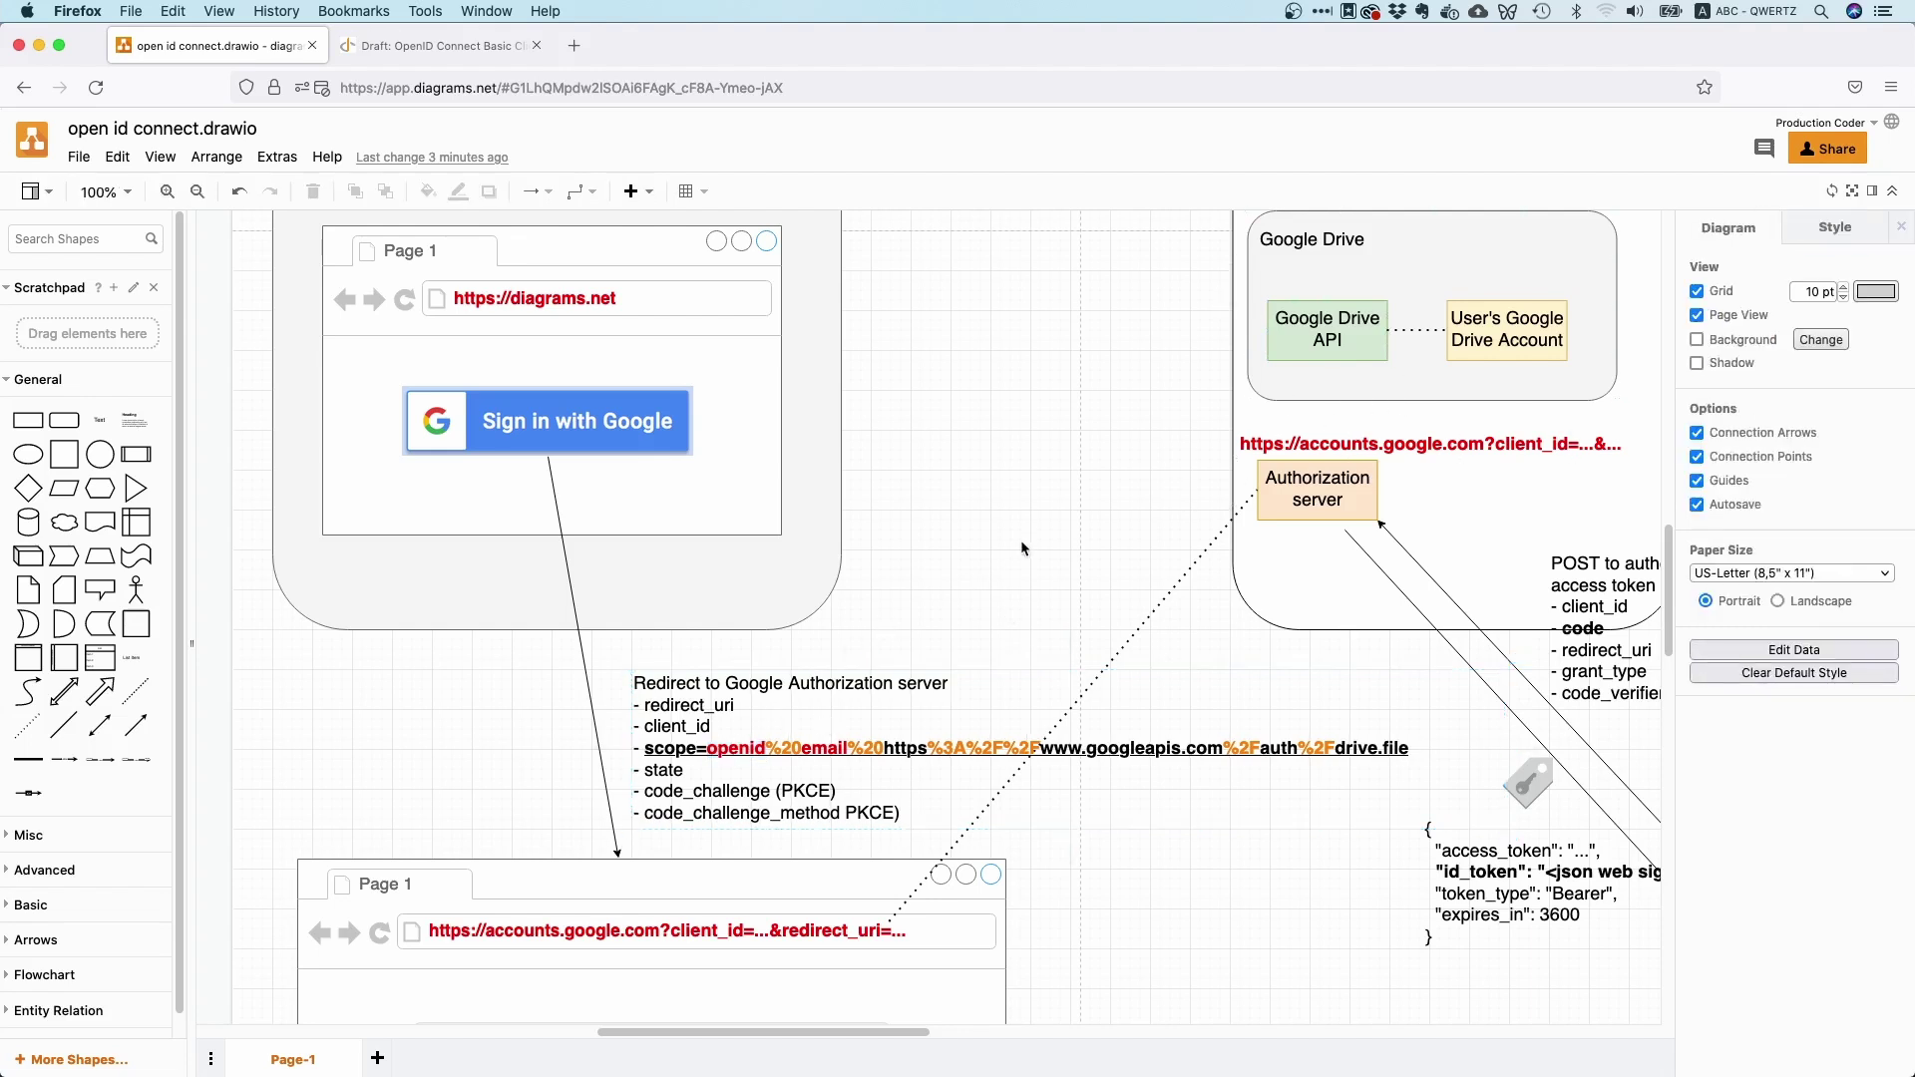
double_click(910, 745)
left_click(896, 756)
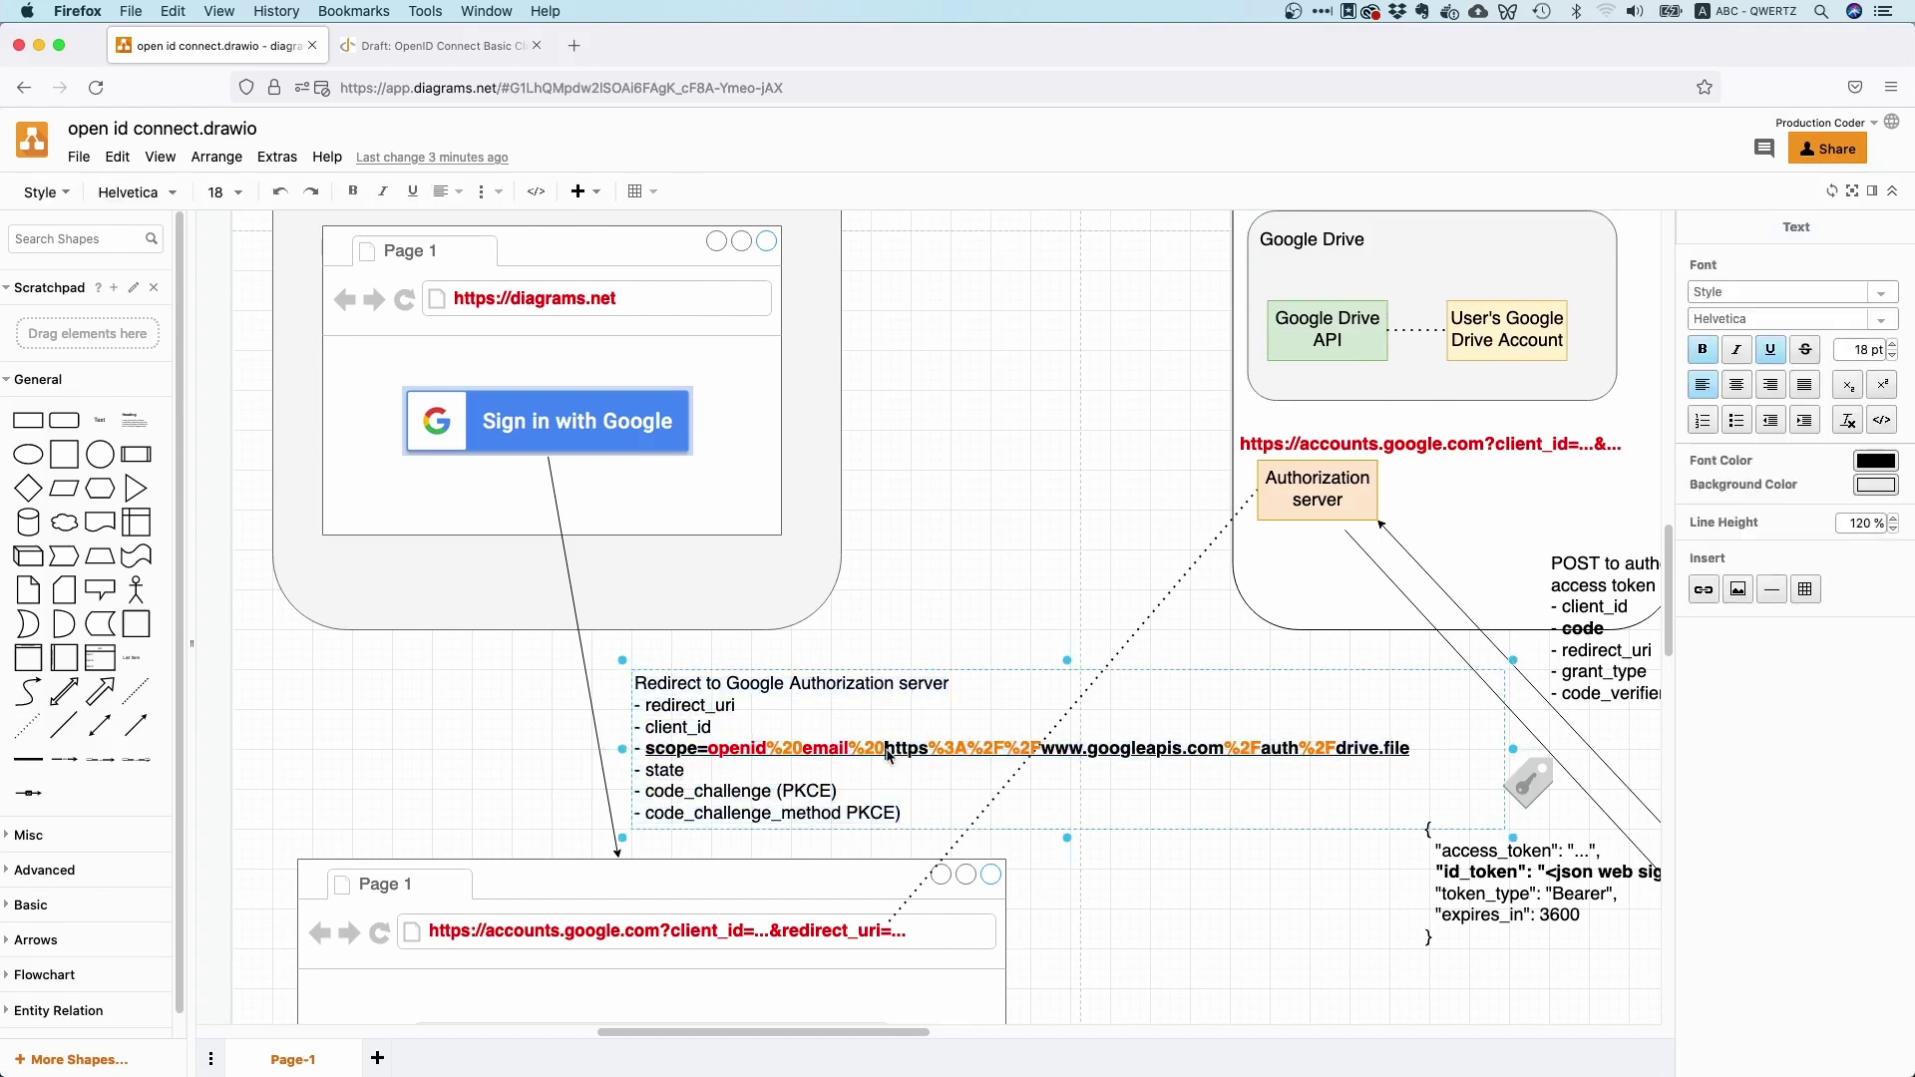
left_click_drag(887, 755, 1409, 755)
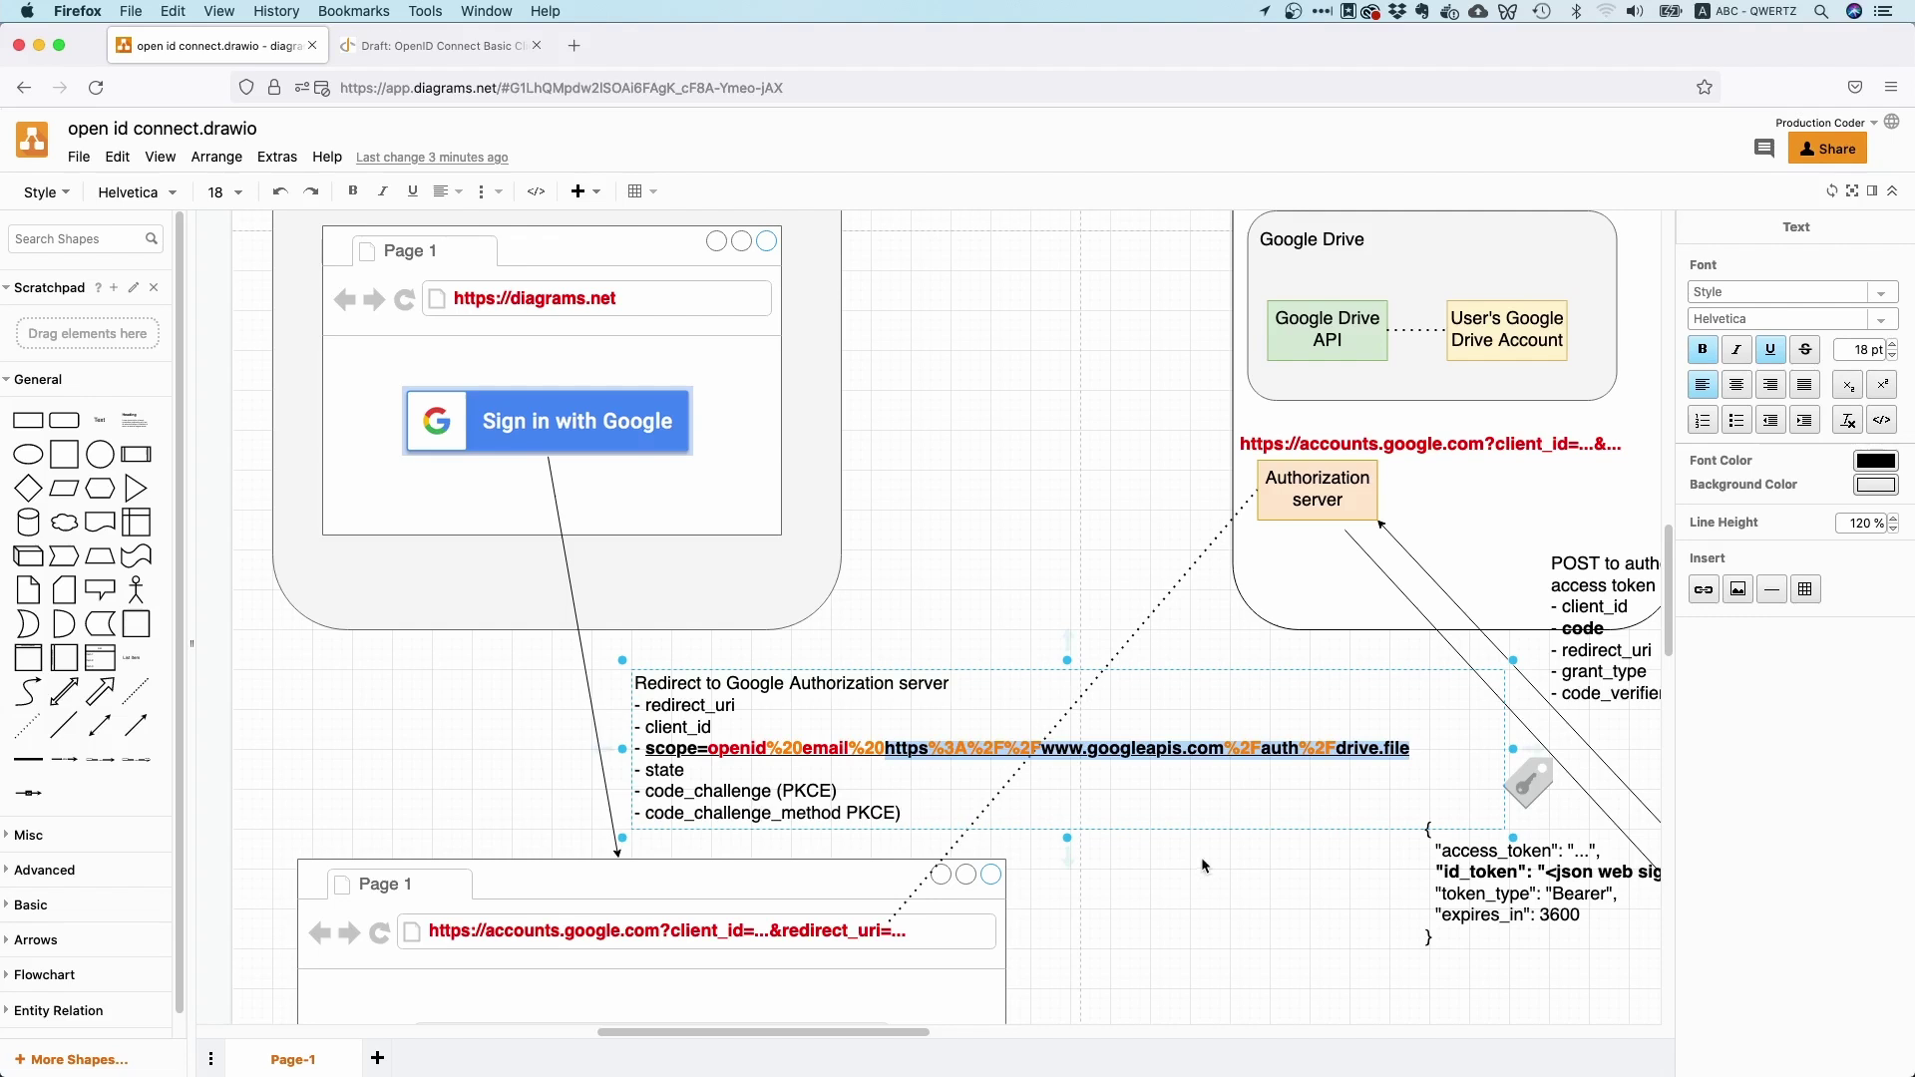
left_click(1055, 437)
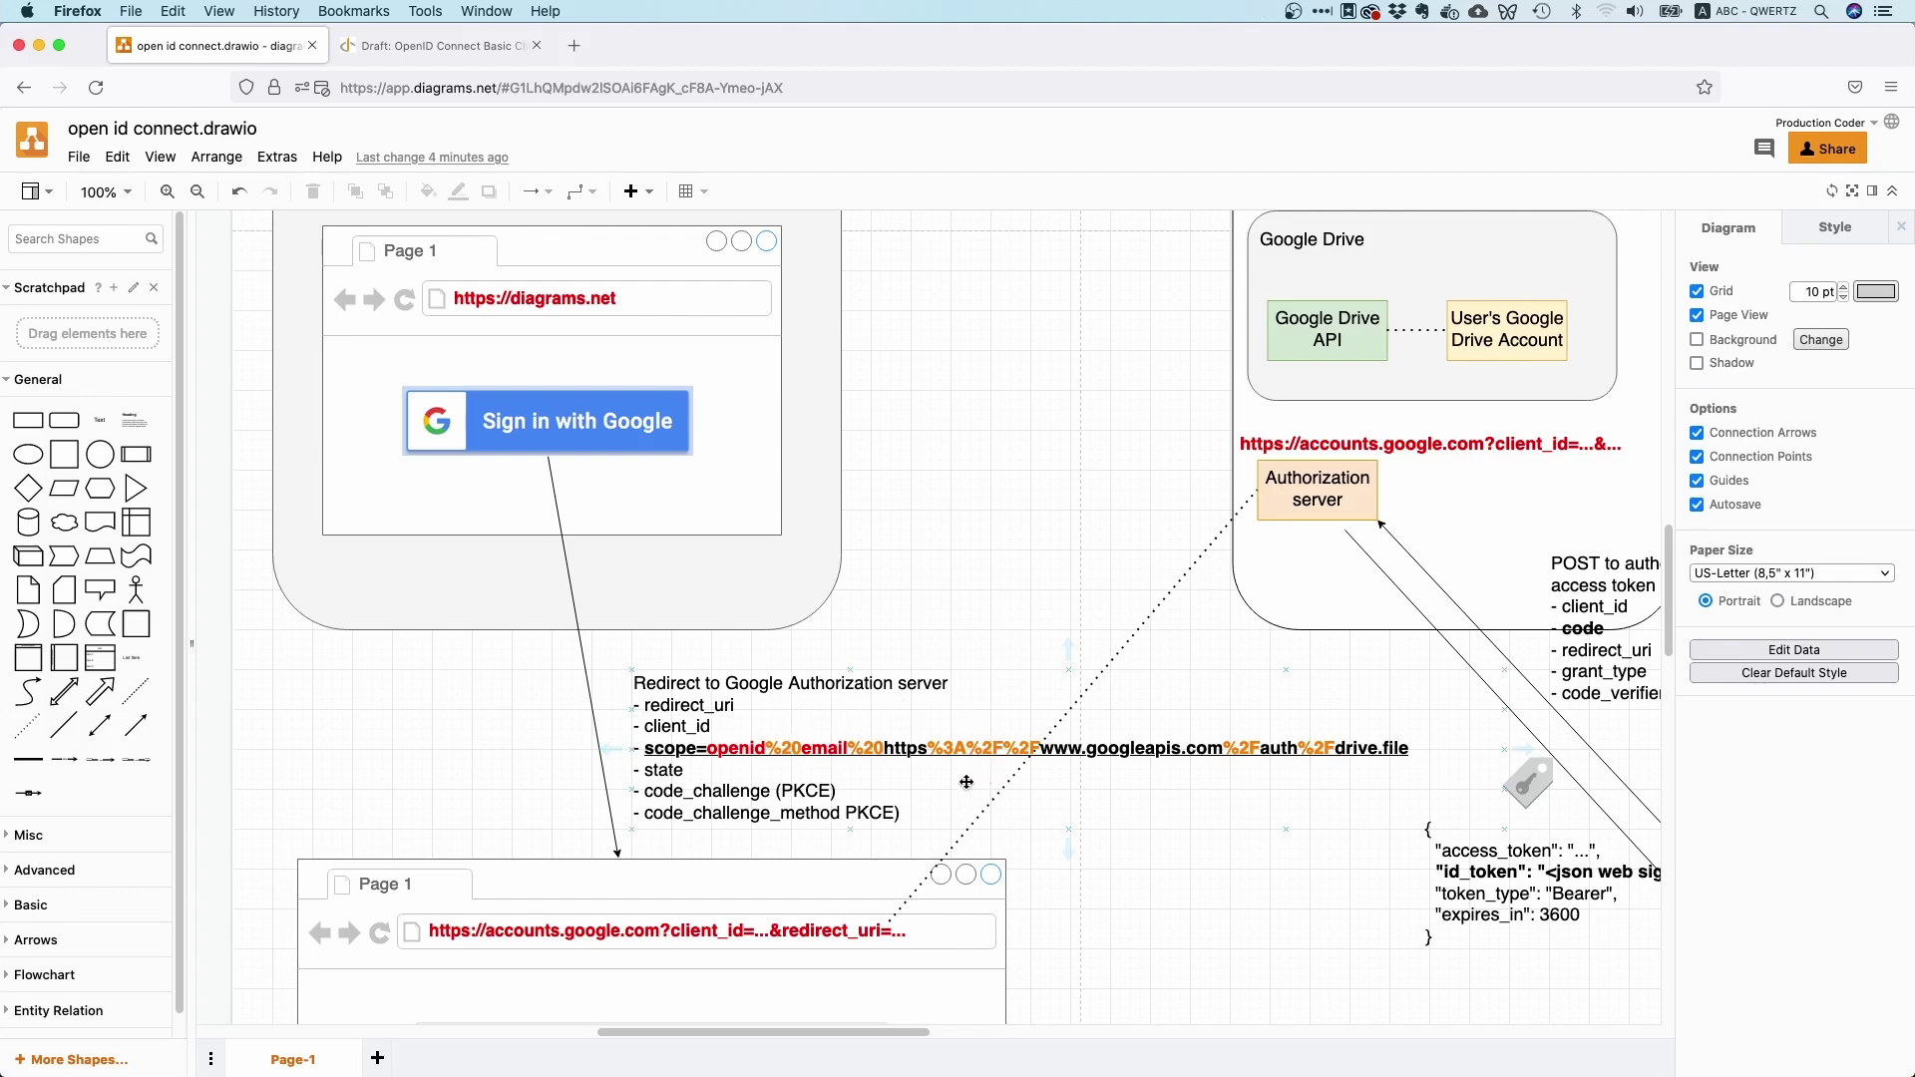
double_click(937, 761)
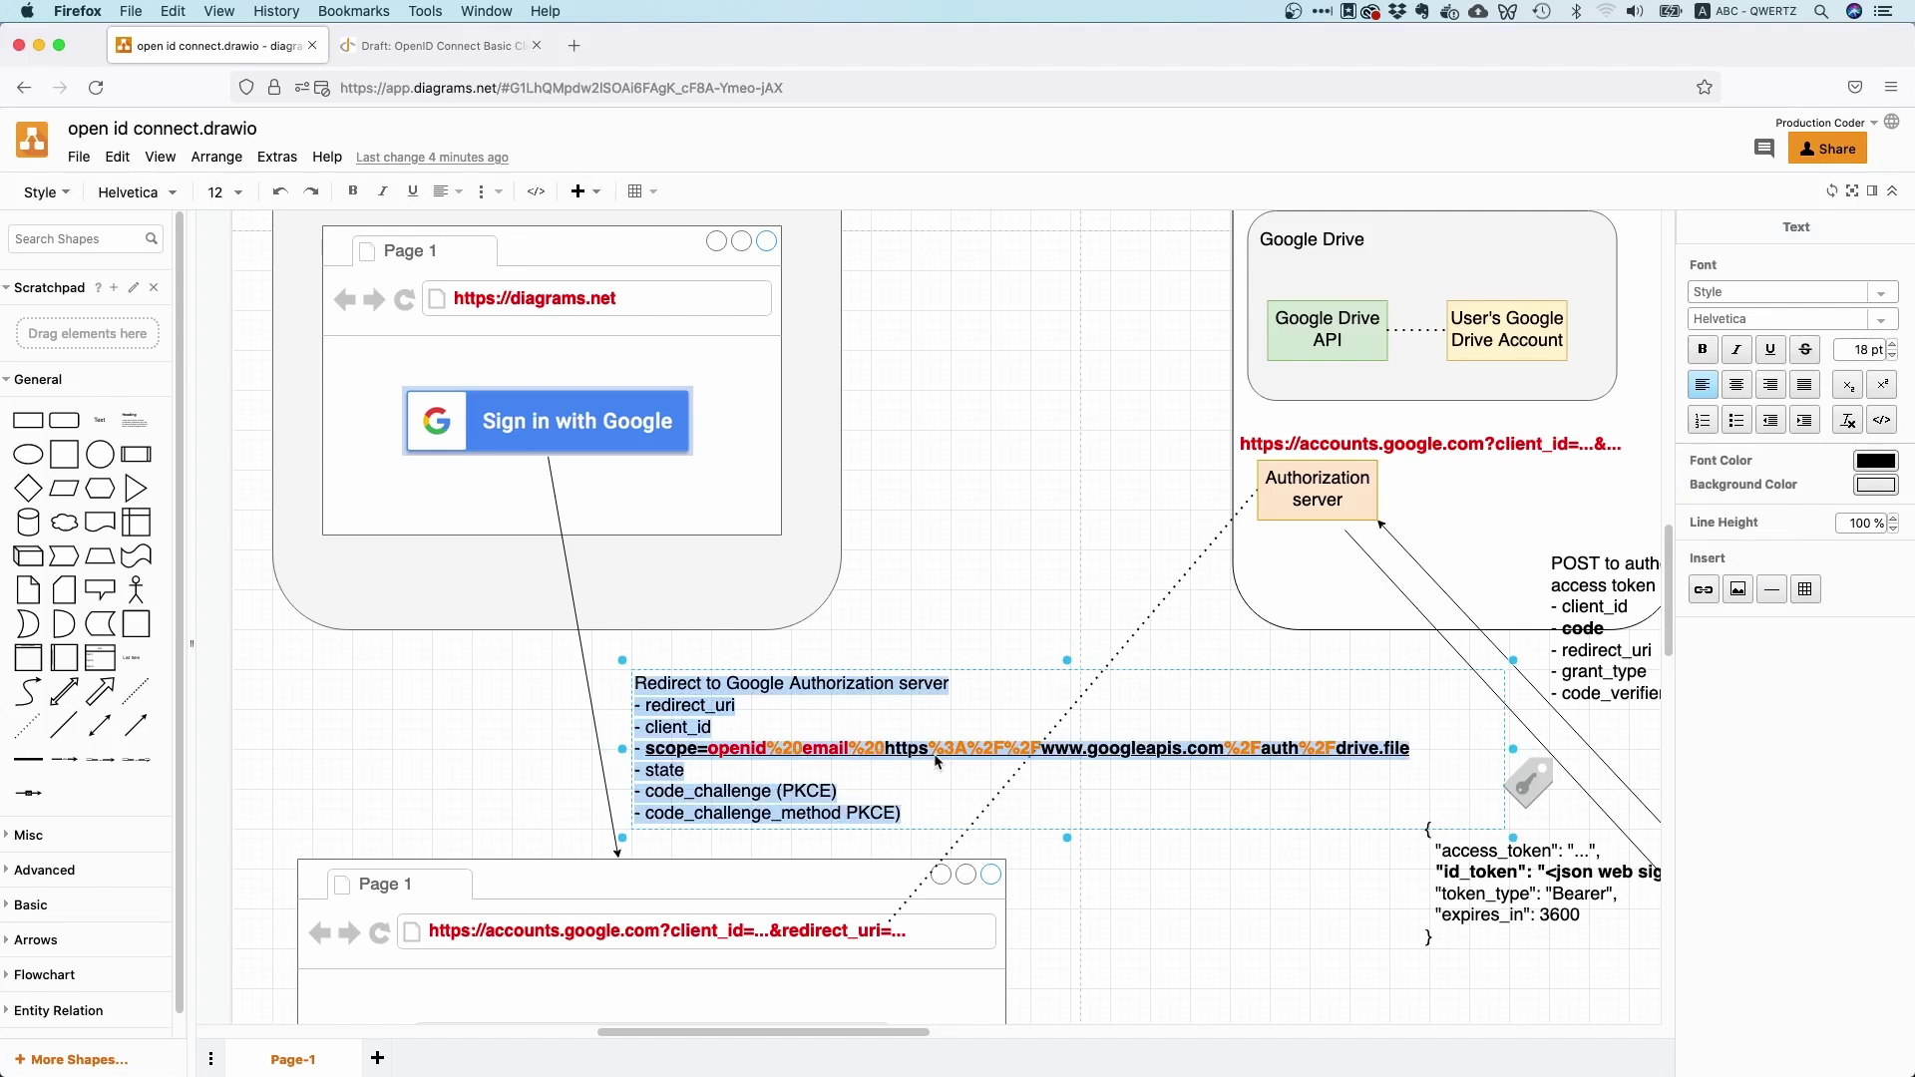
left_click_drag(937, 761, 1031, 755)
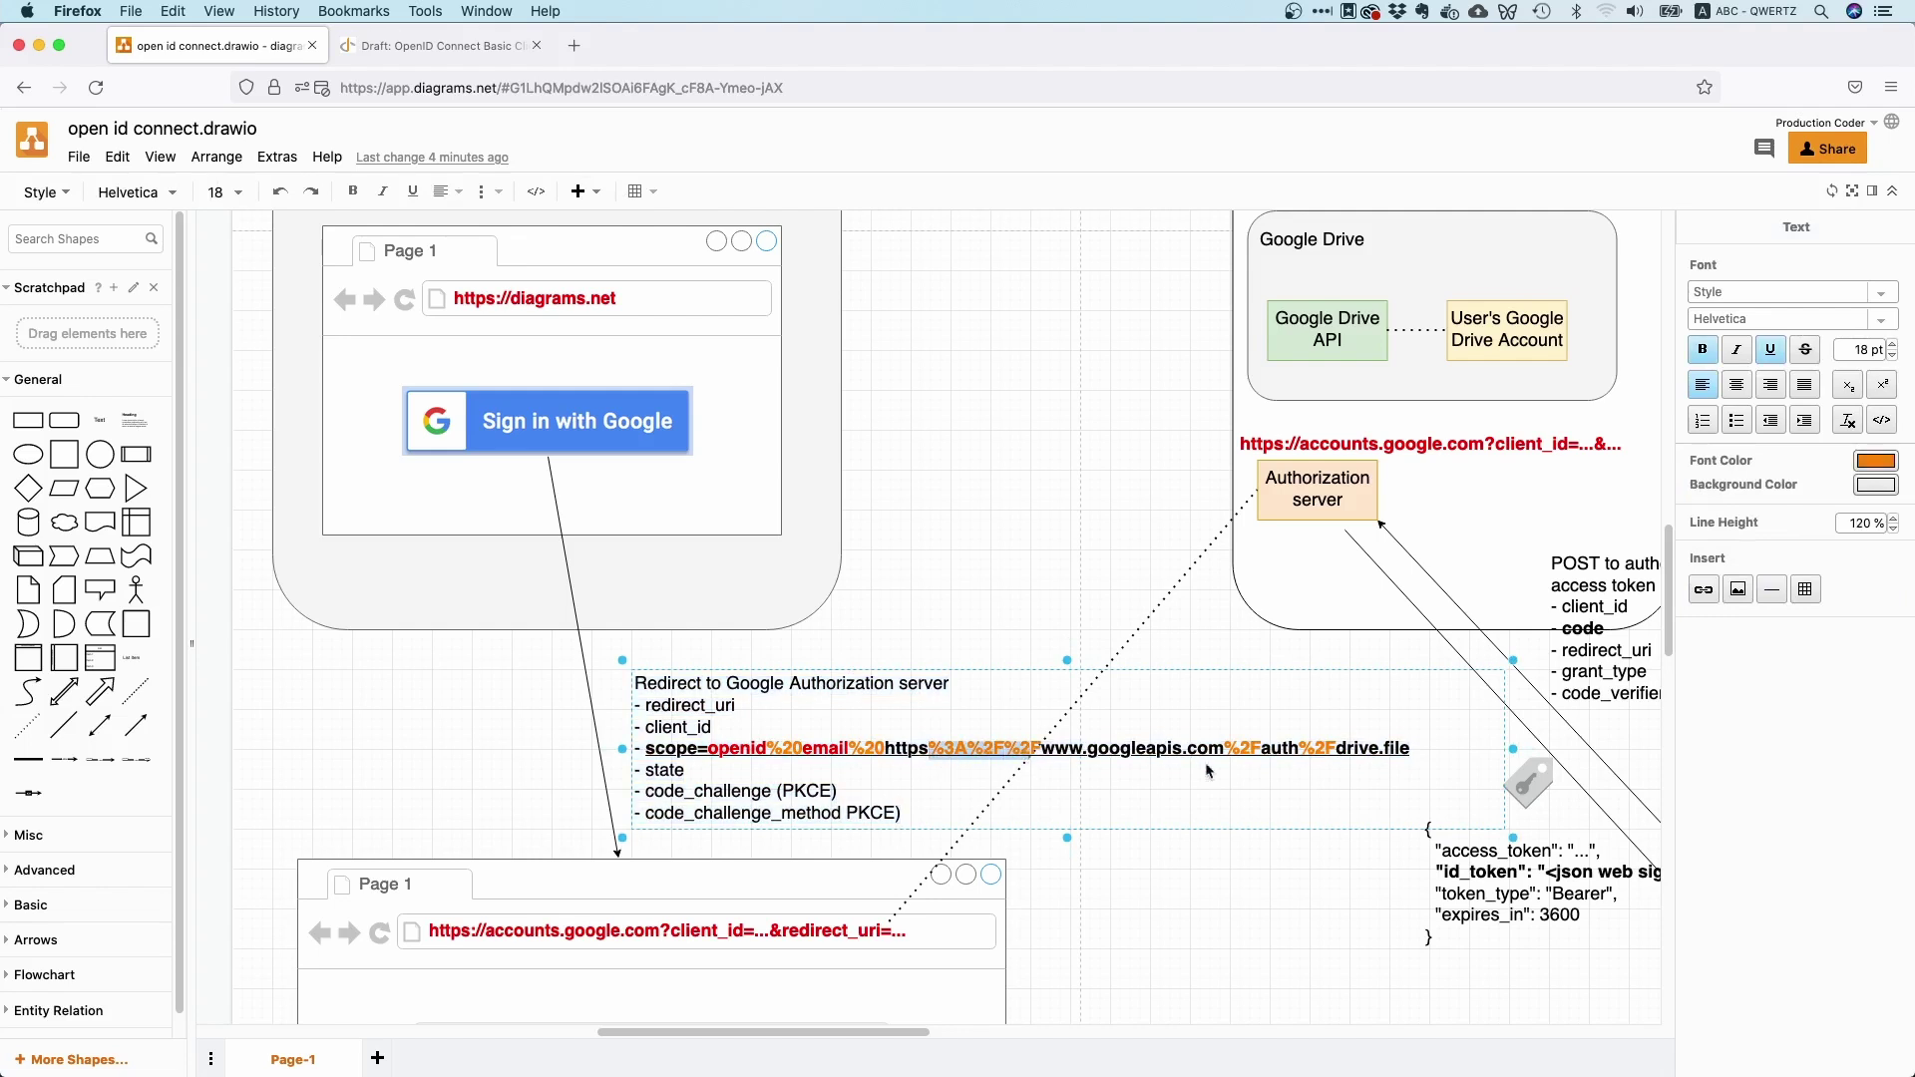
left_click(1022, 782)
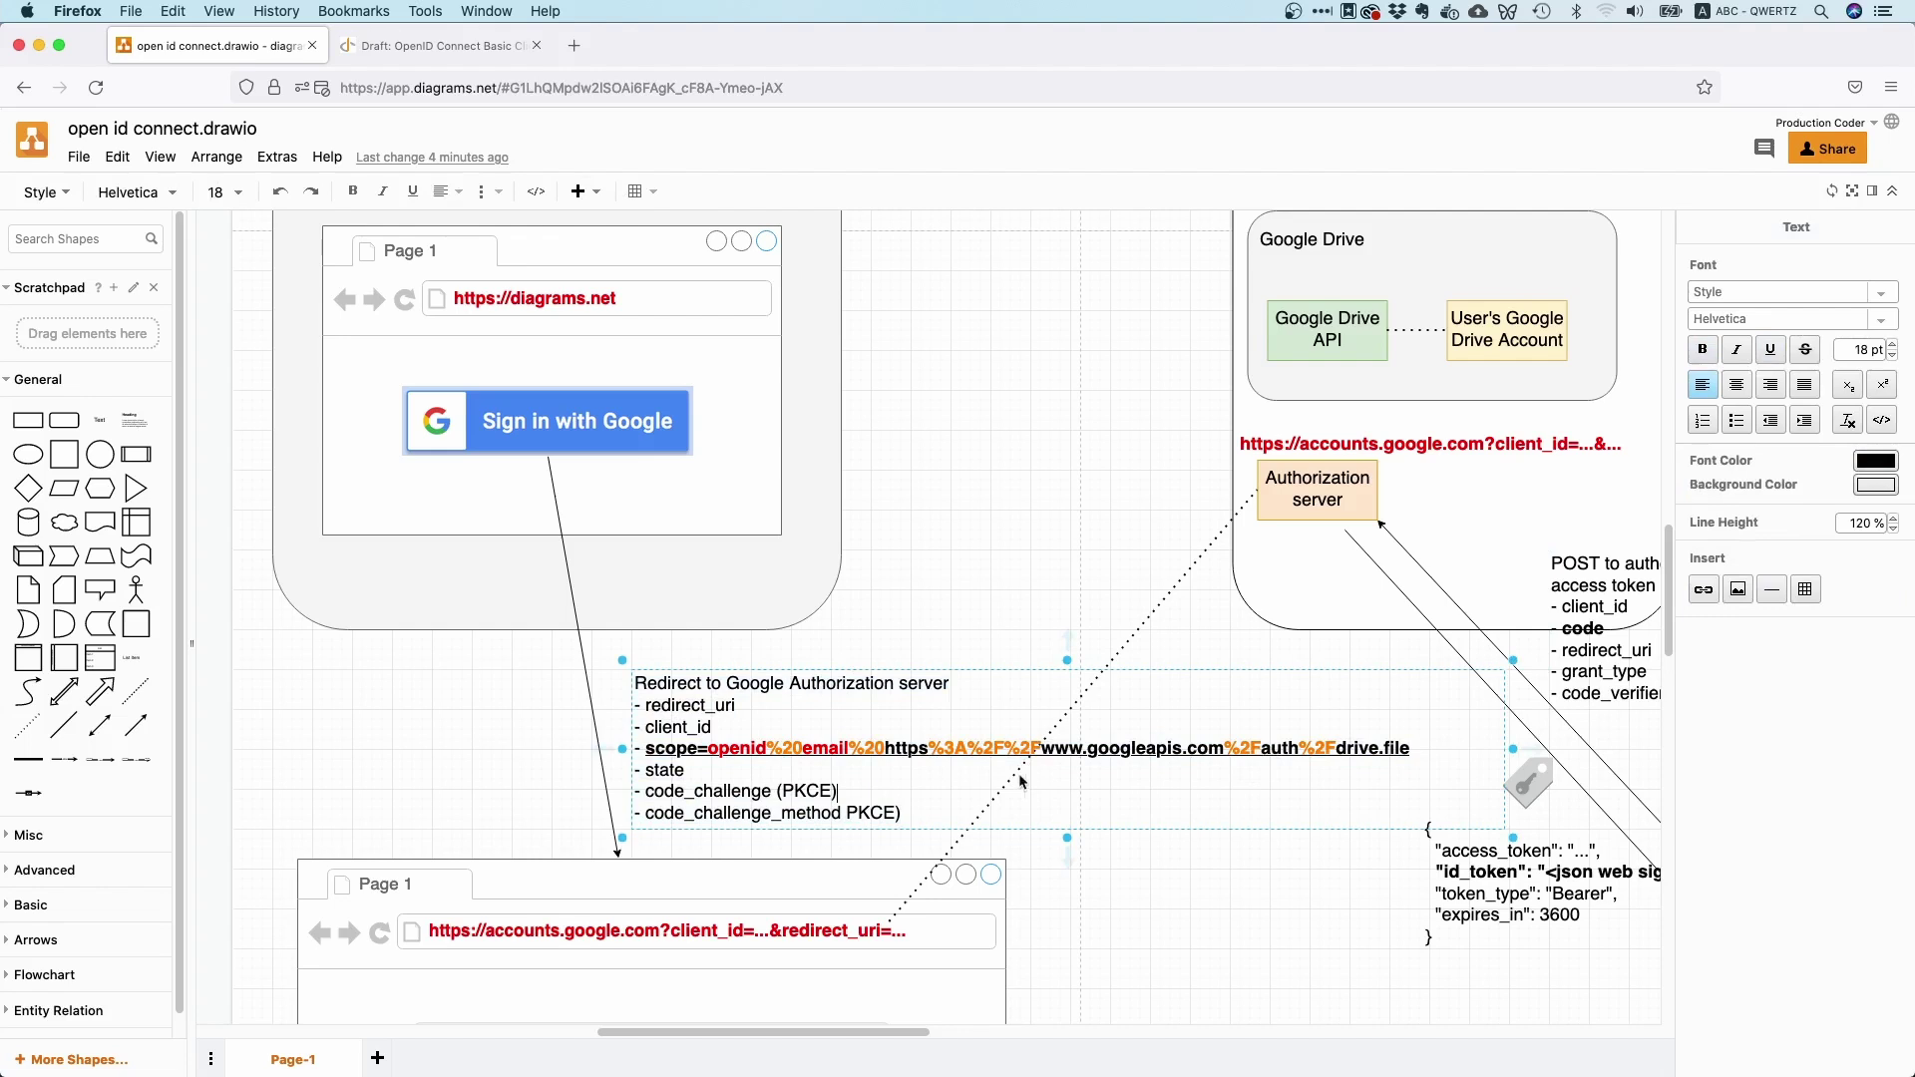
double_click(893, 756)
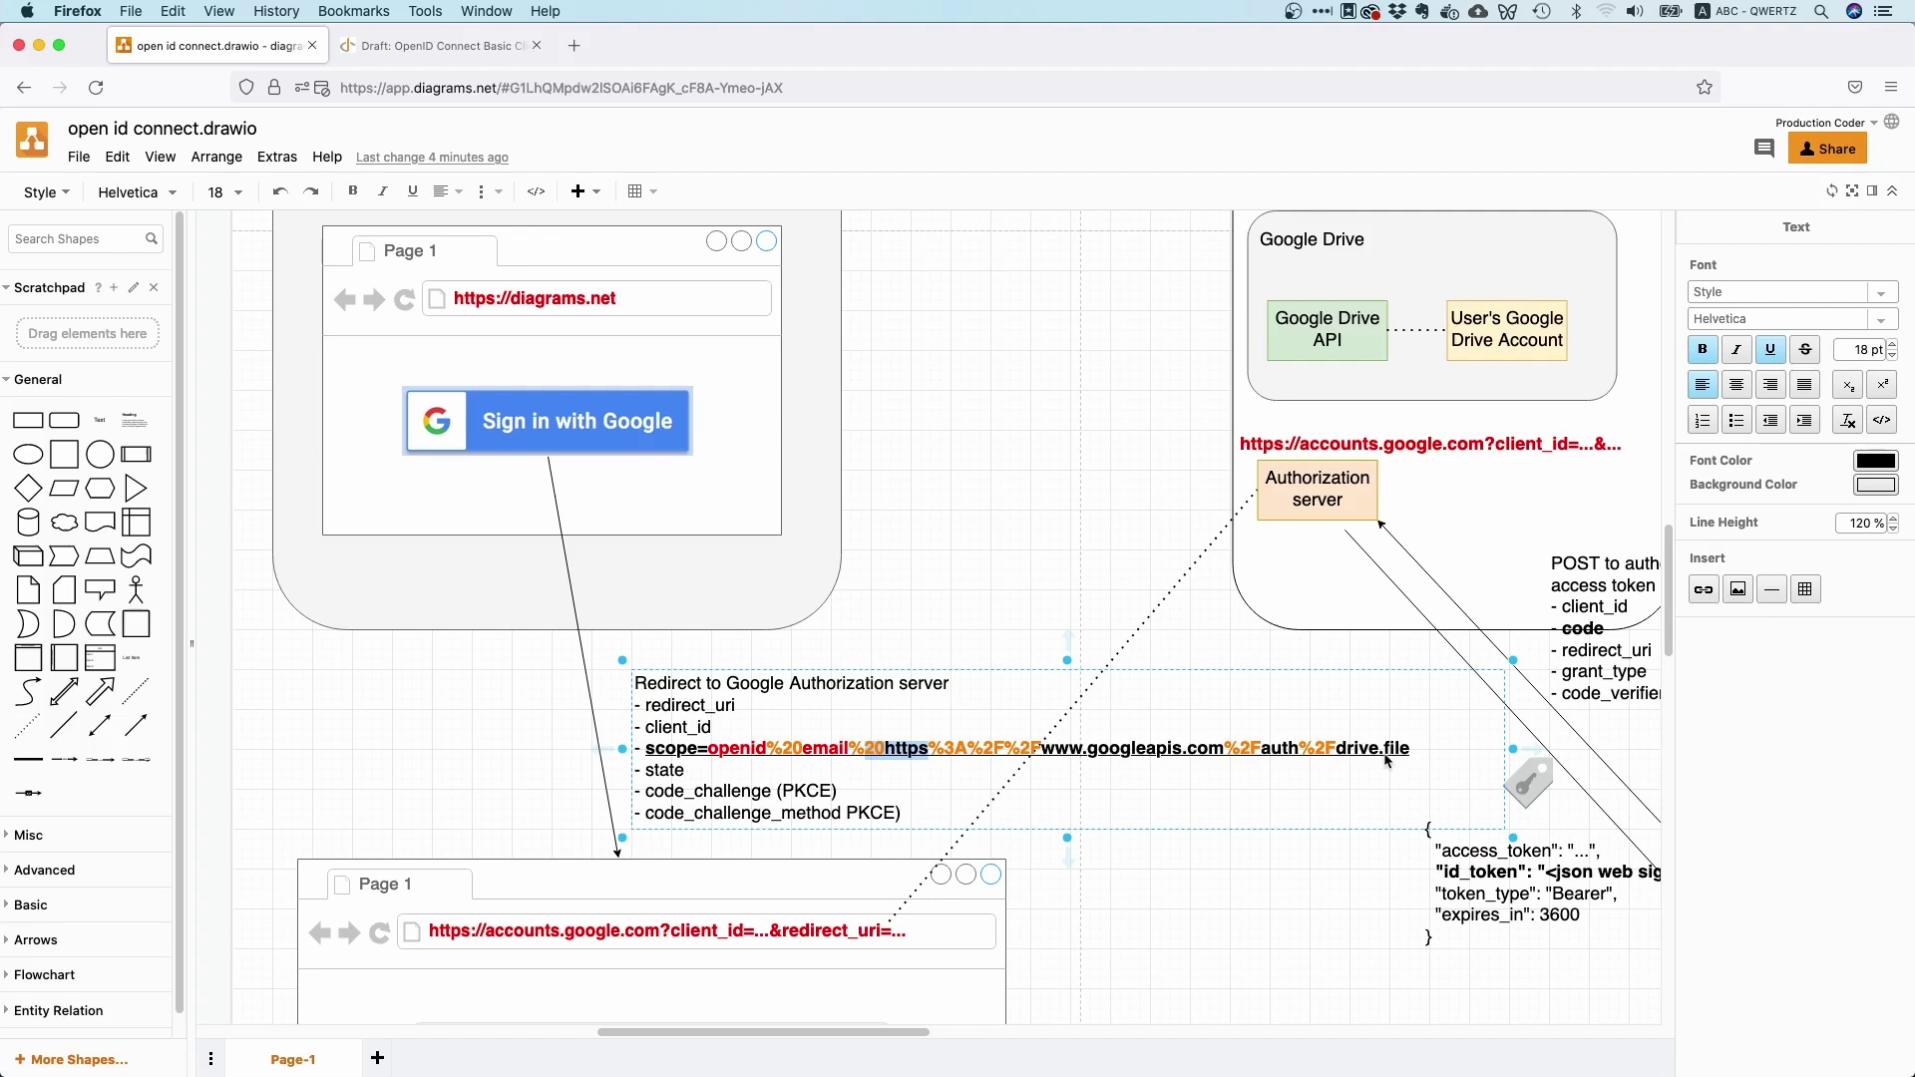
left_click(935, 755)
left_click_drag(931, 755, 971, 756)
key("Escape")
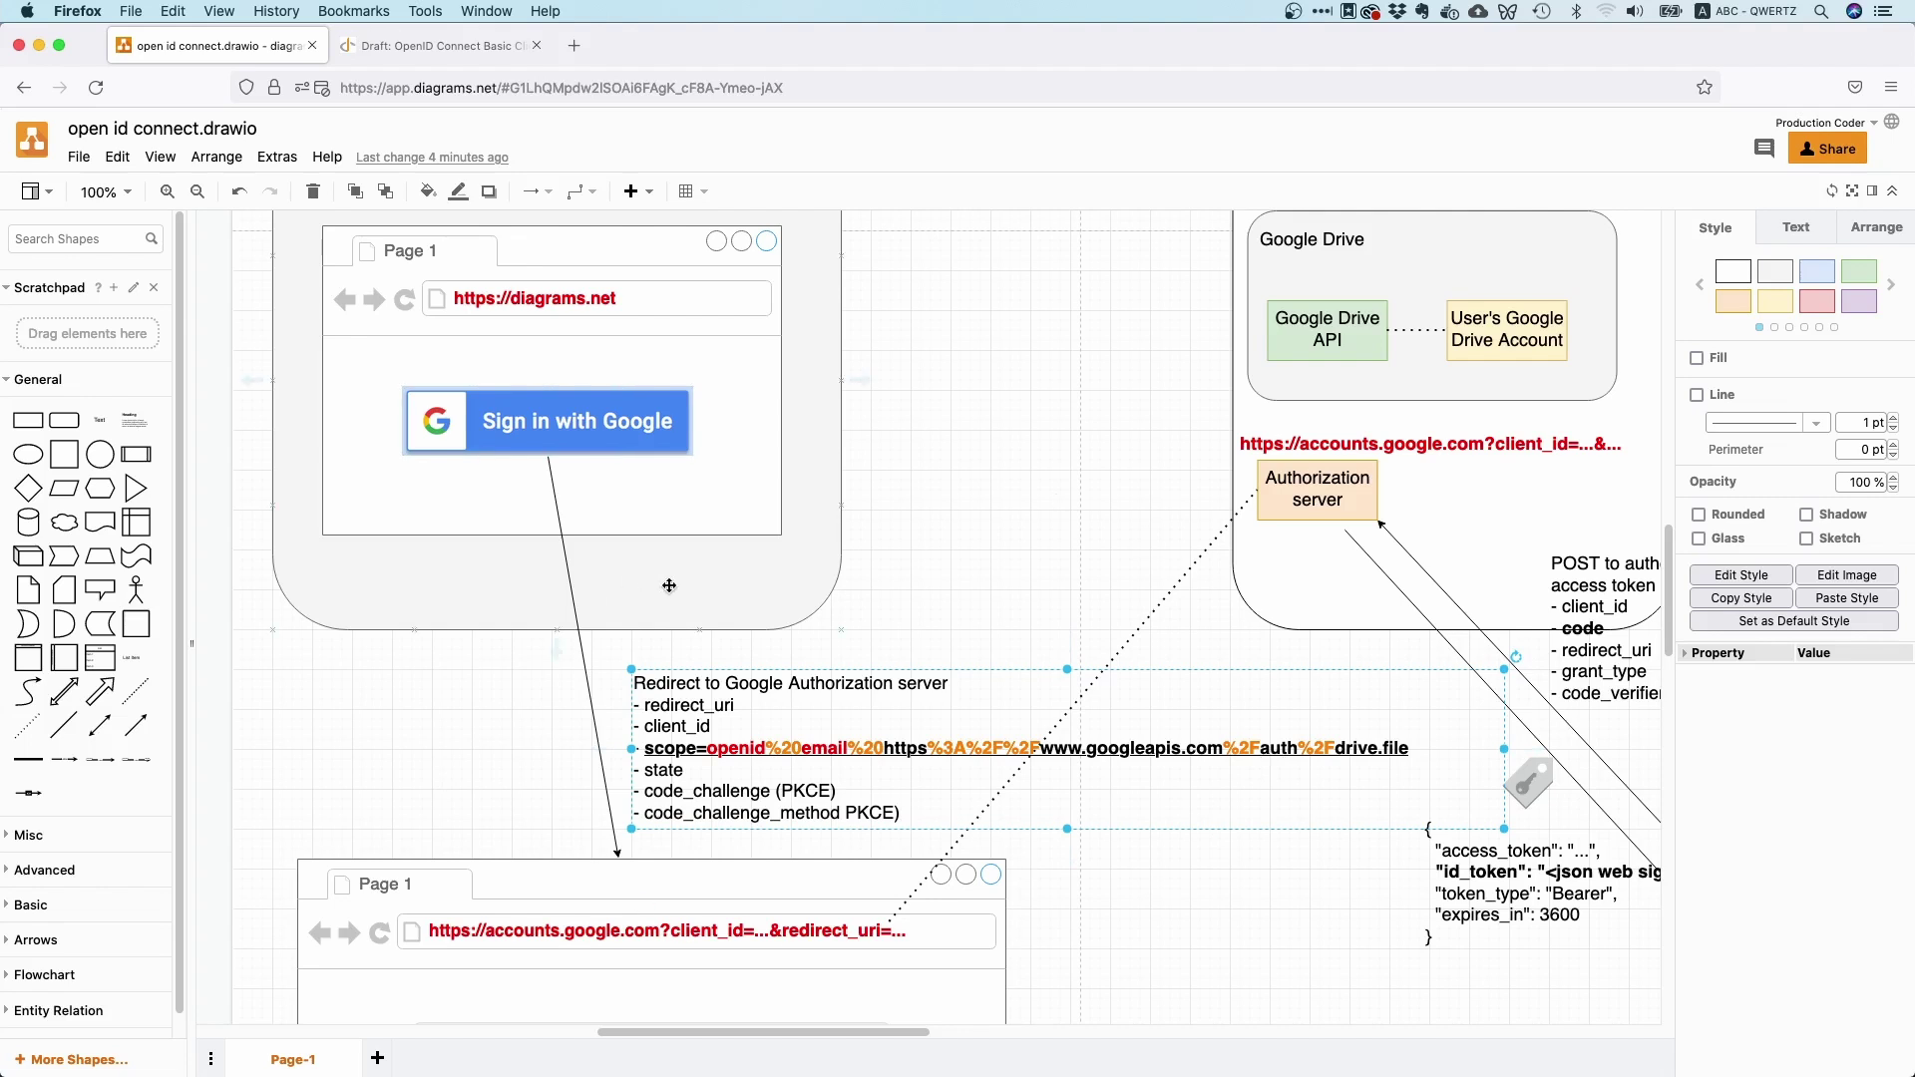
left_click(503, 765)
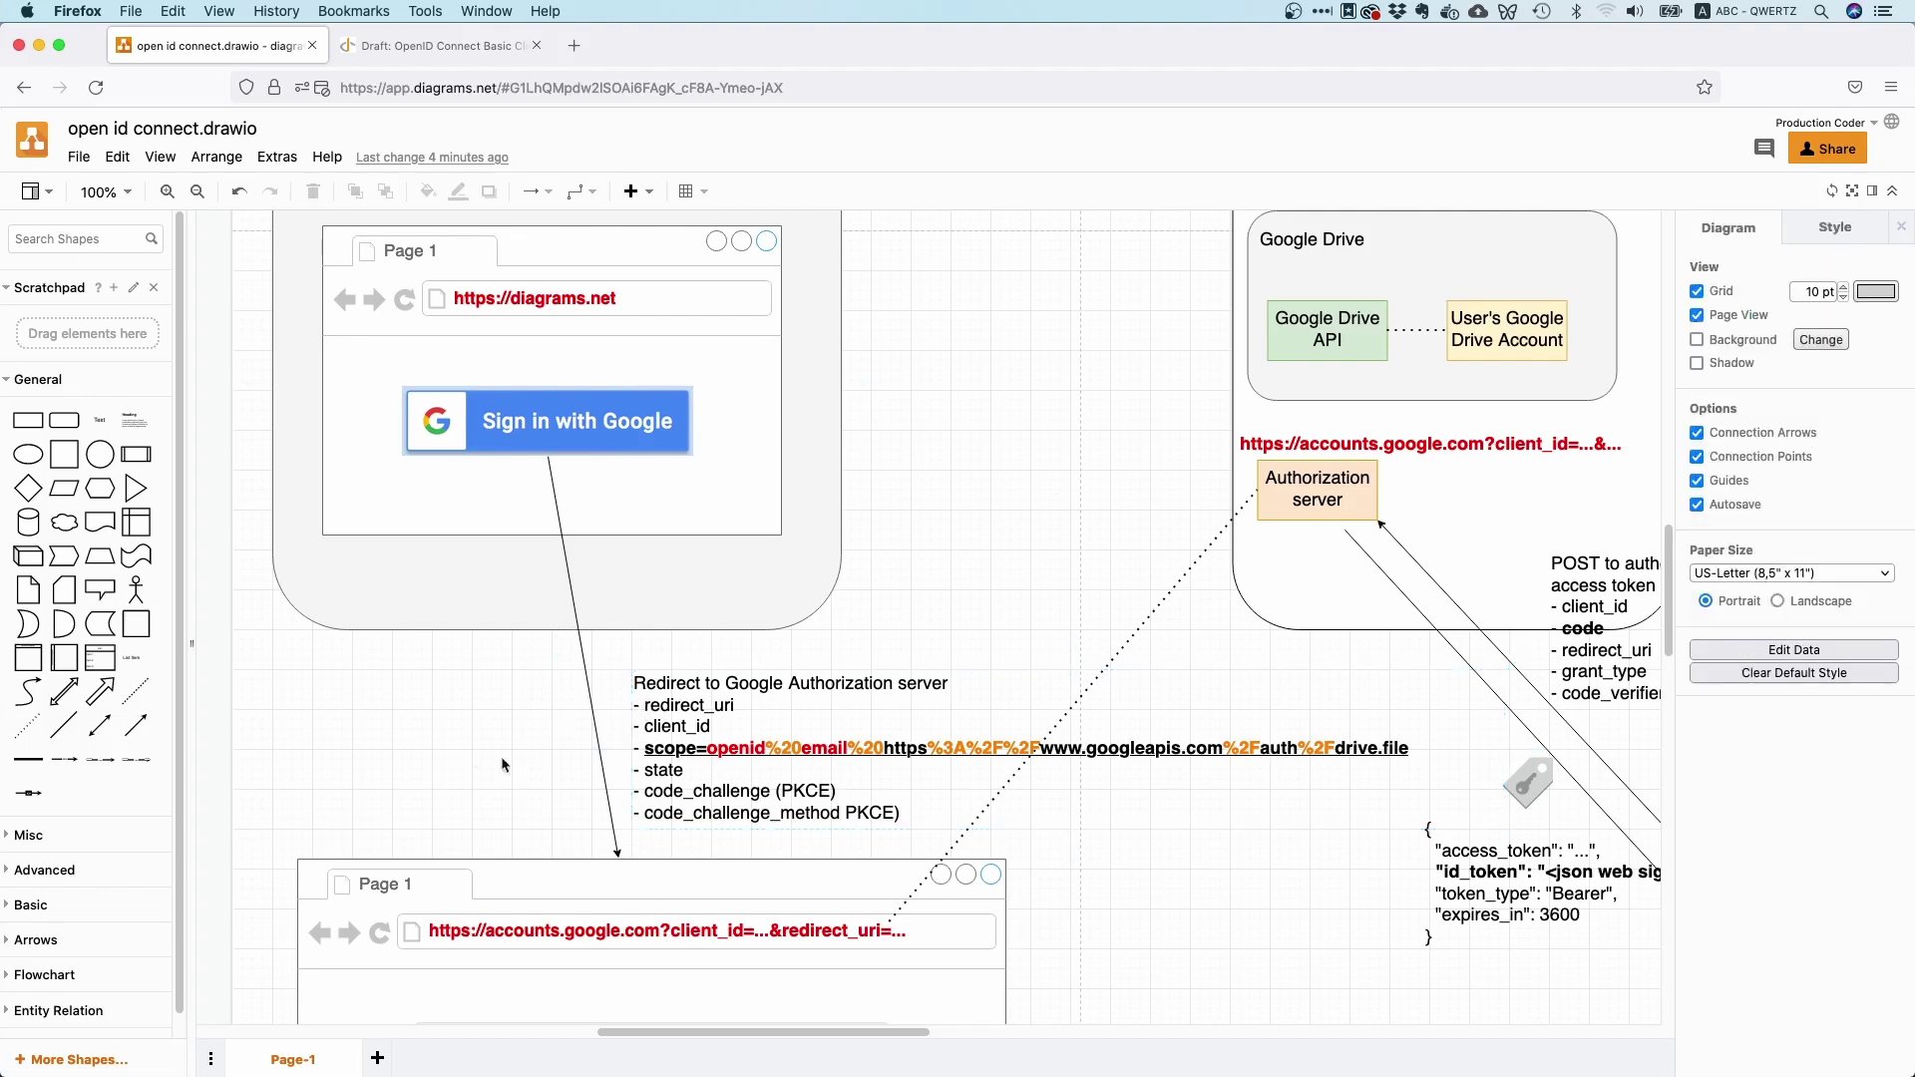
double_click(726, 746)
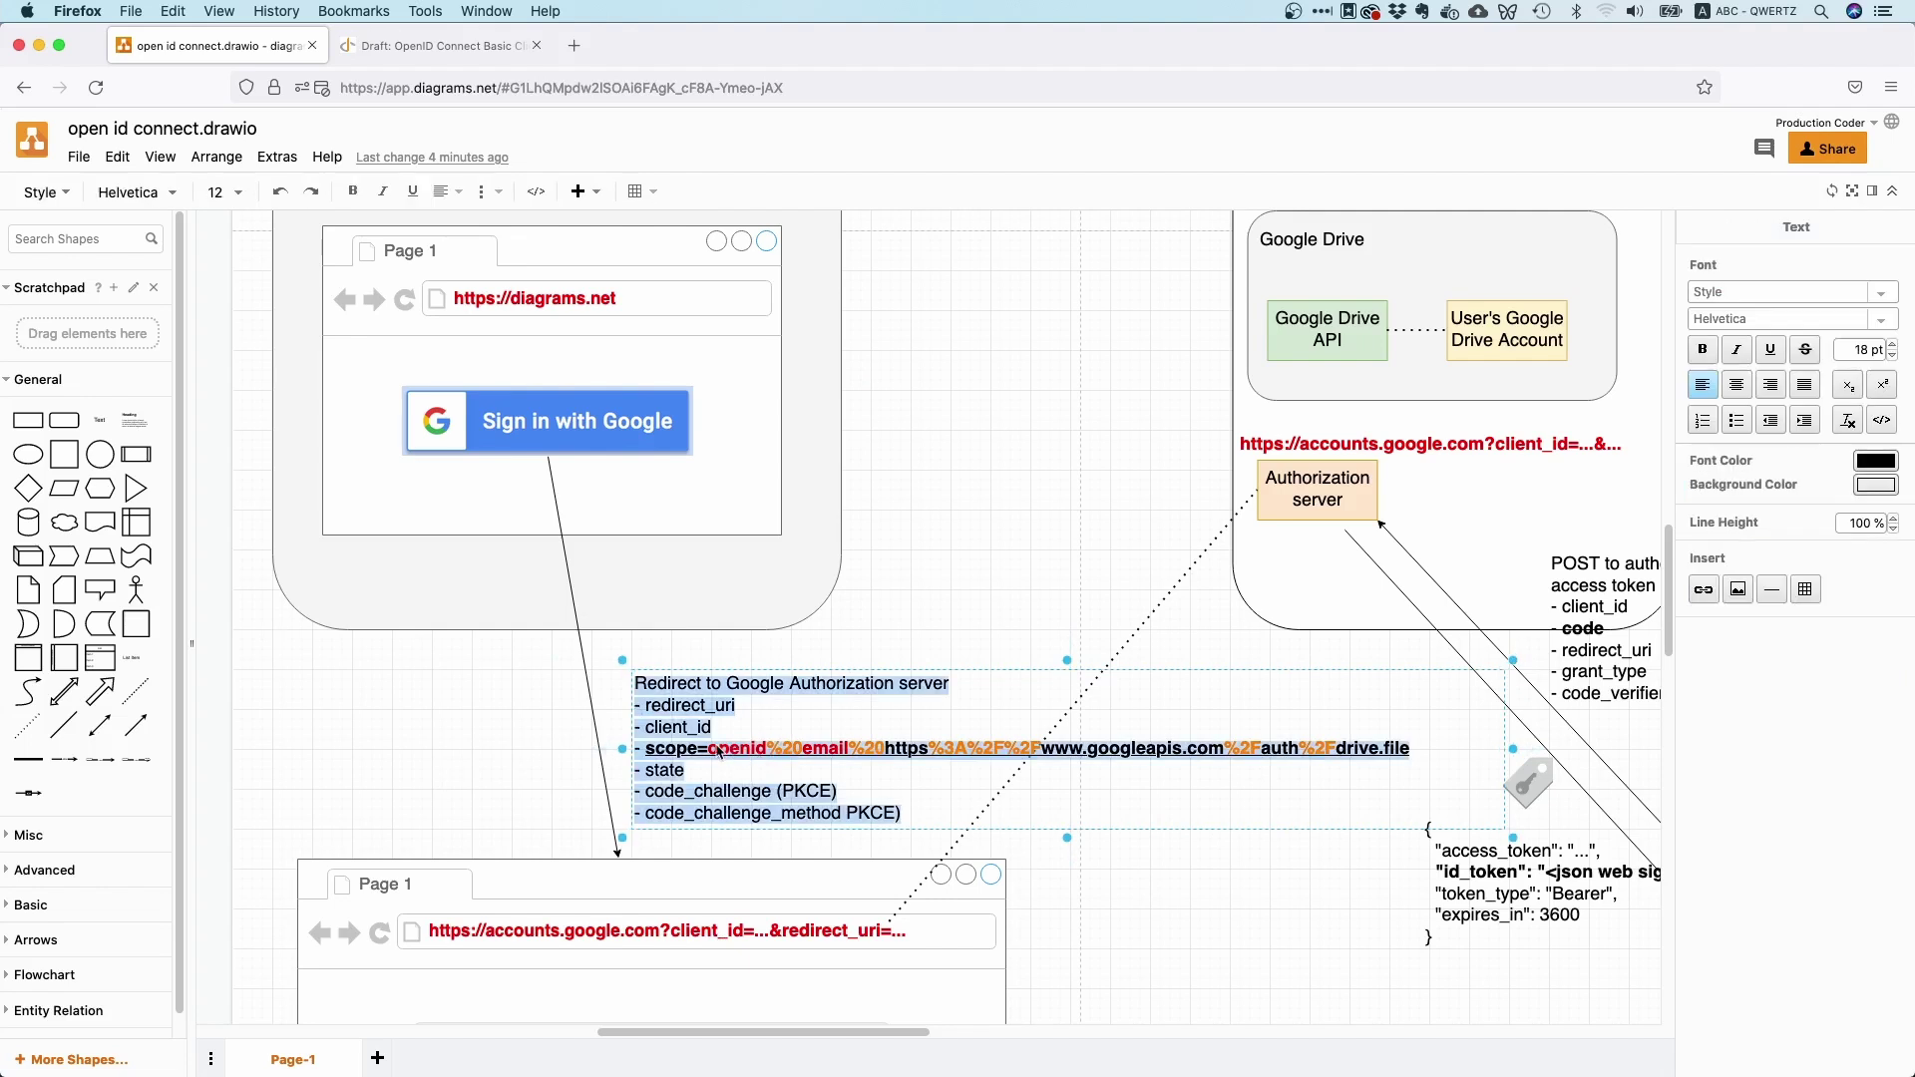
double_click(720, 750)
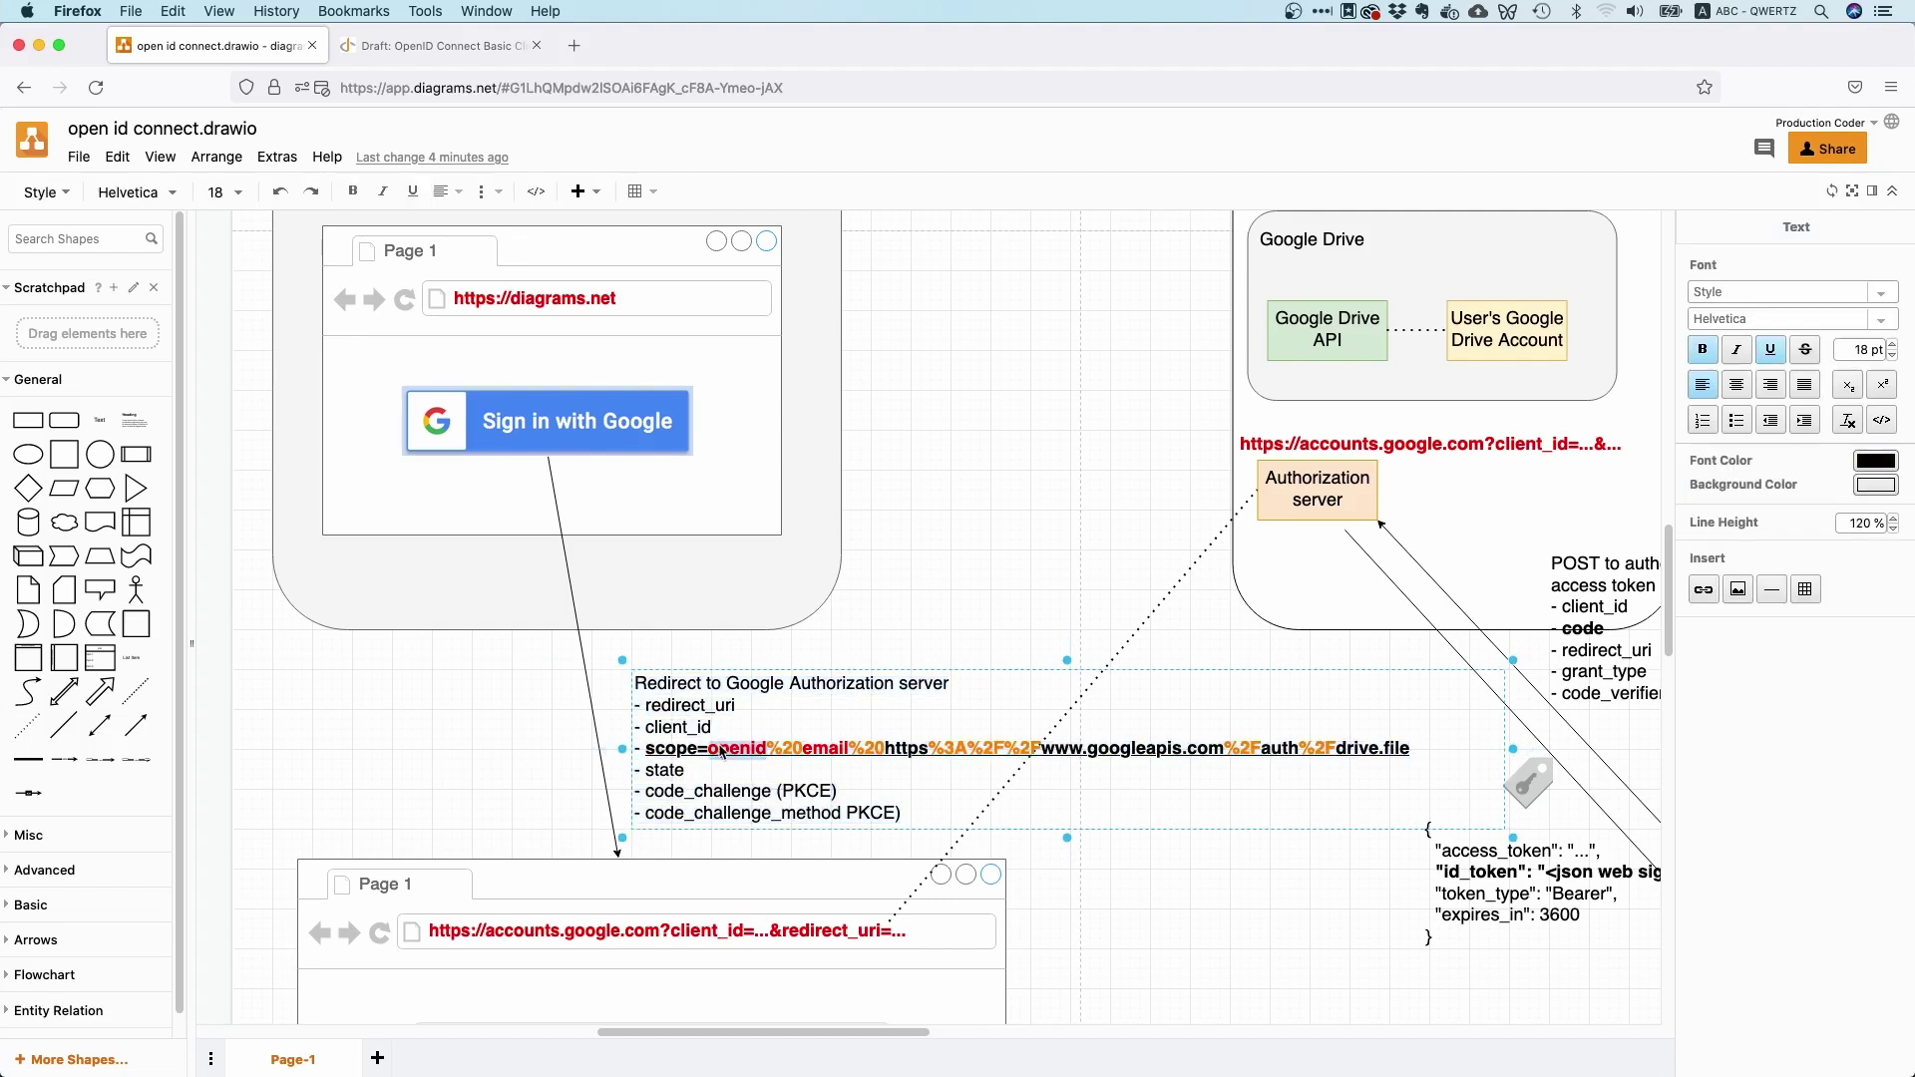
left_click(960, 565)
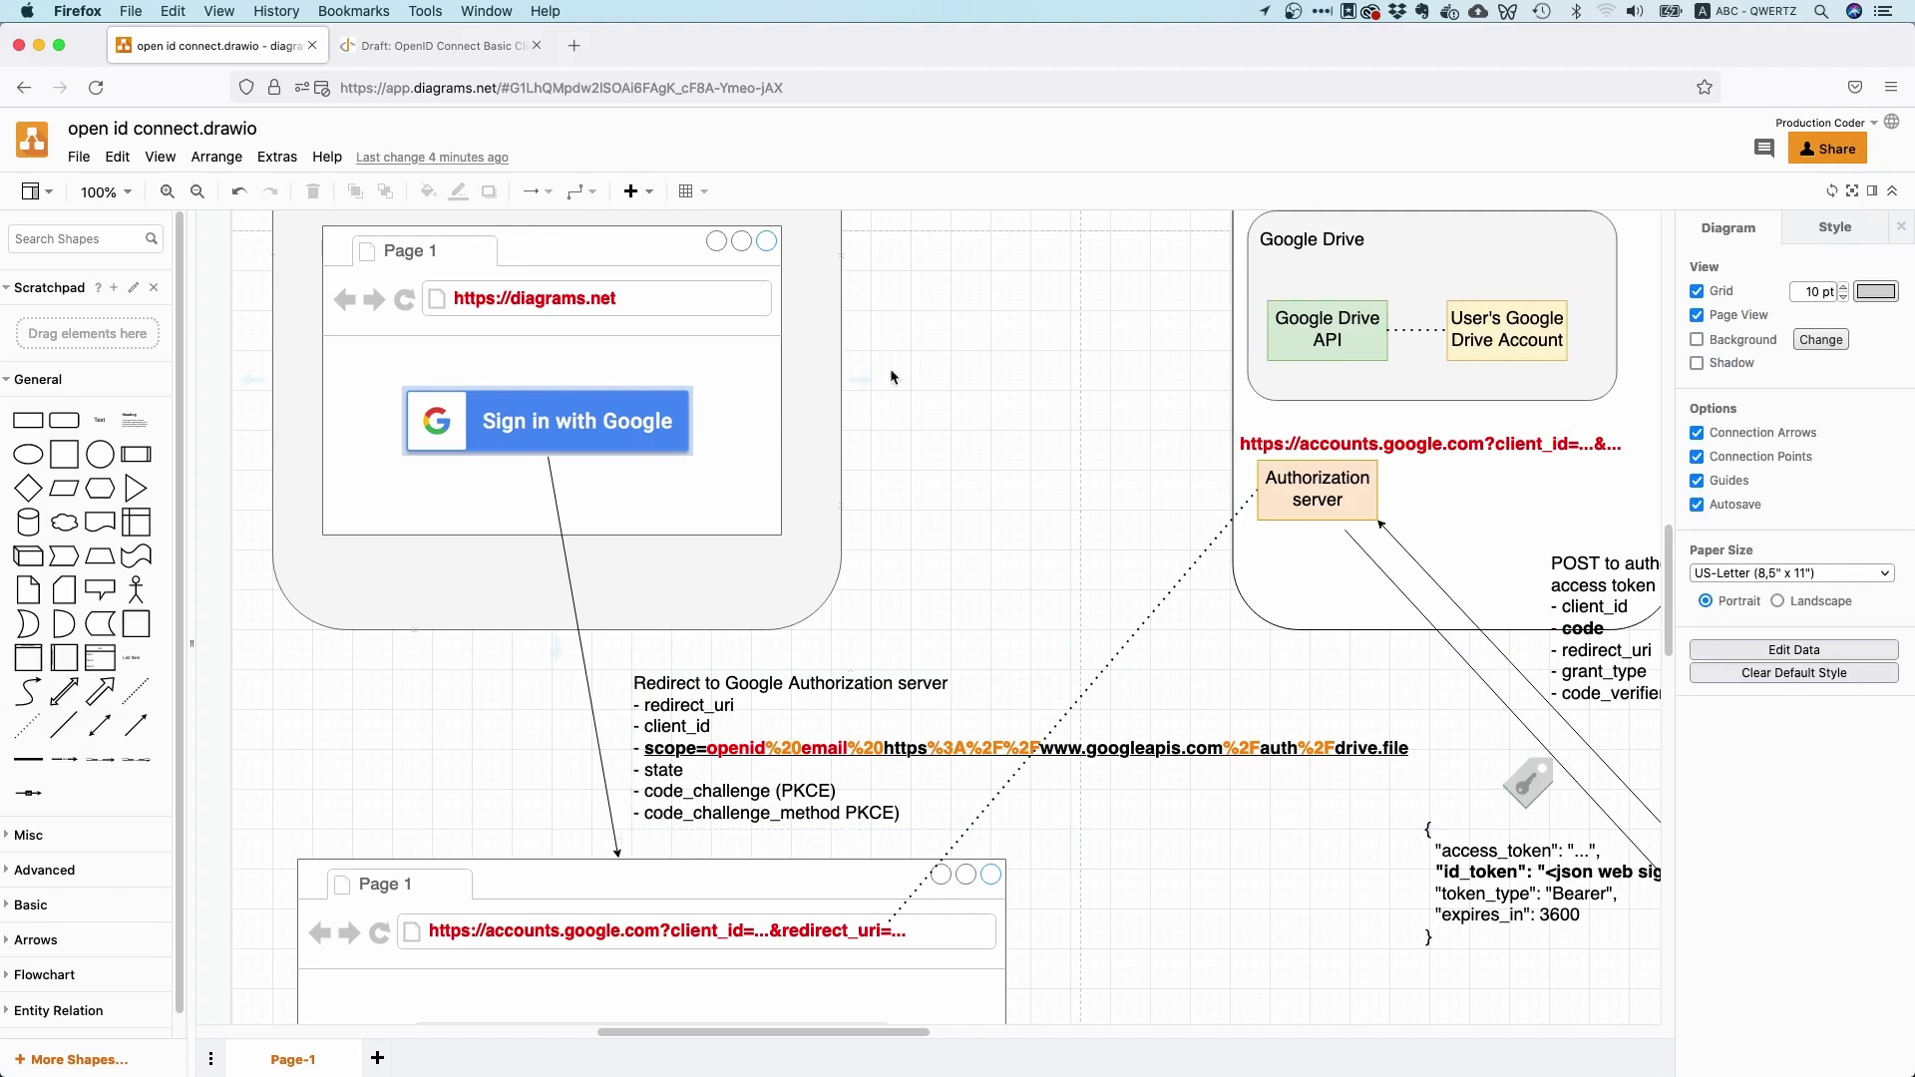
scroll(955, 534, "up", 1)
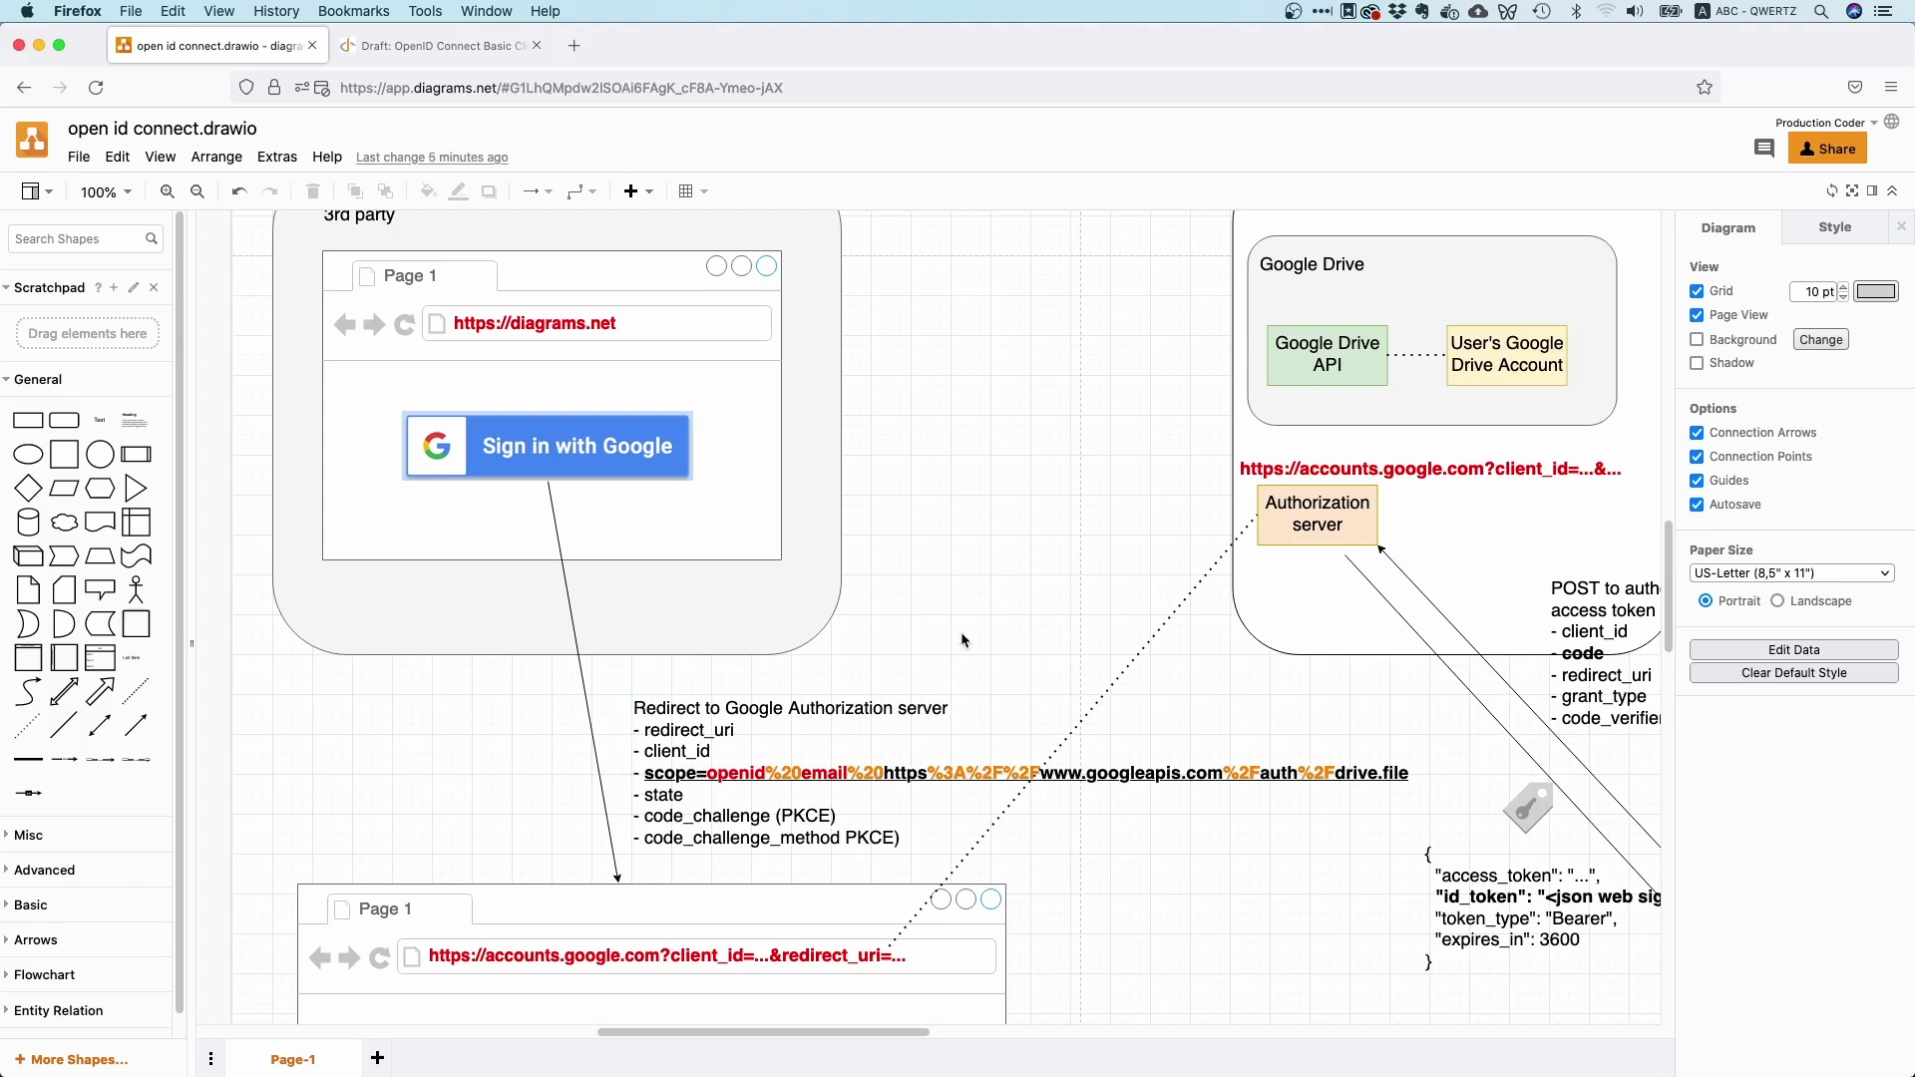
left_click(819, 777)
double_click(821, 779)
double_click(832, 783)
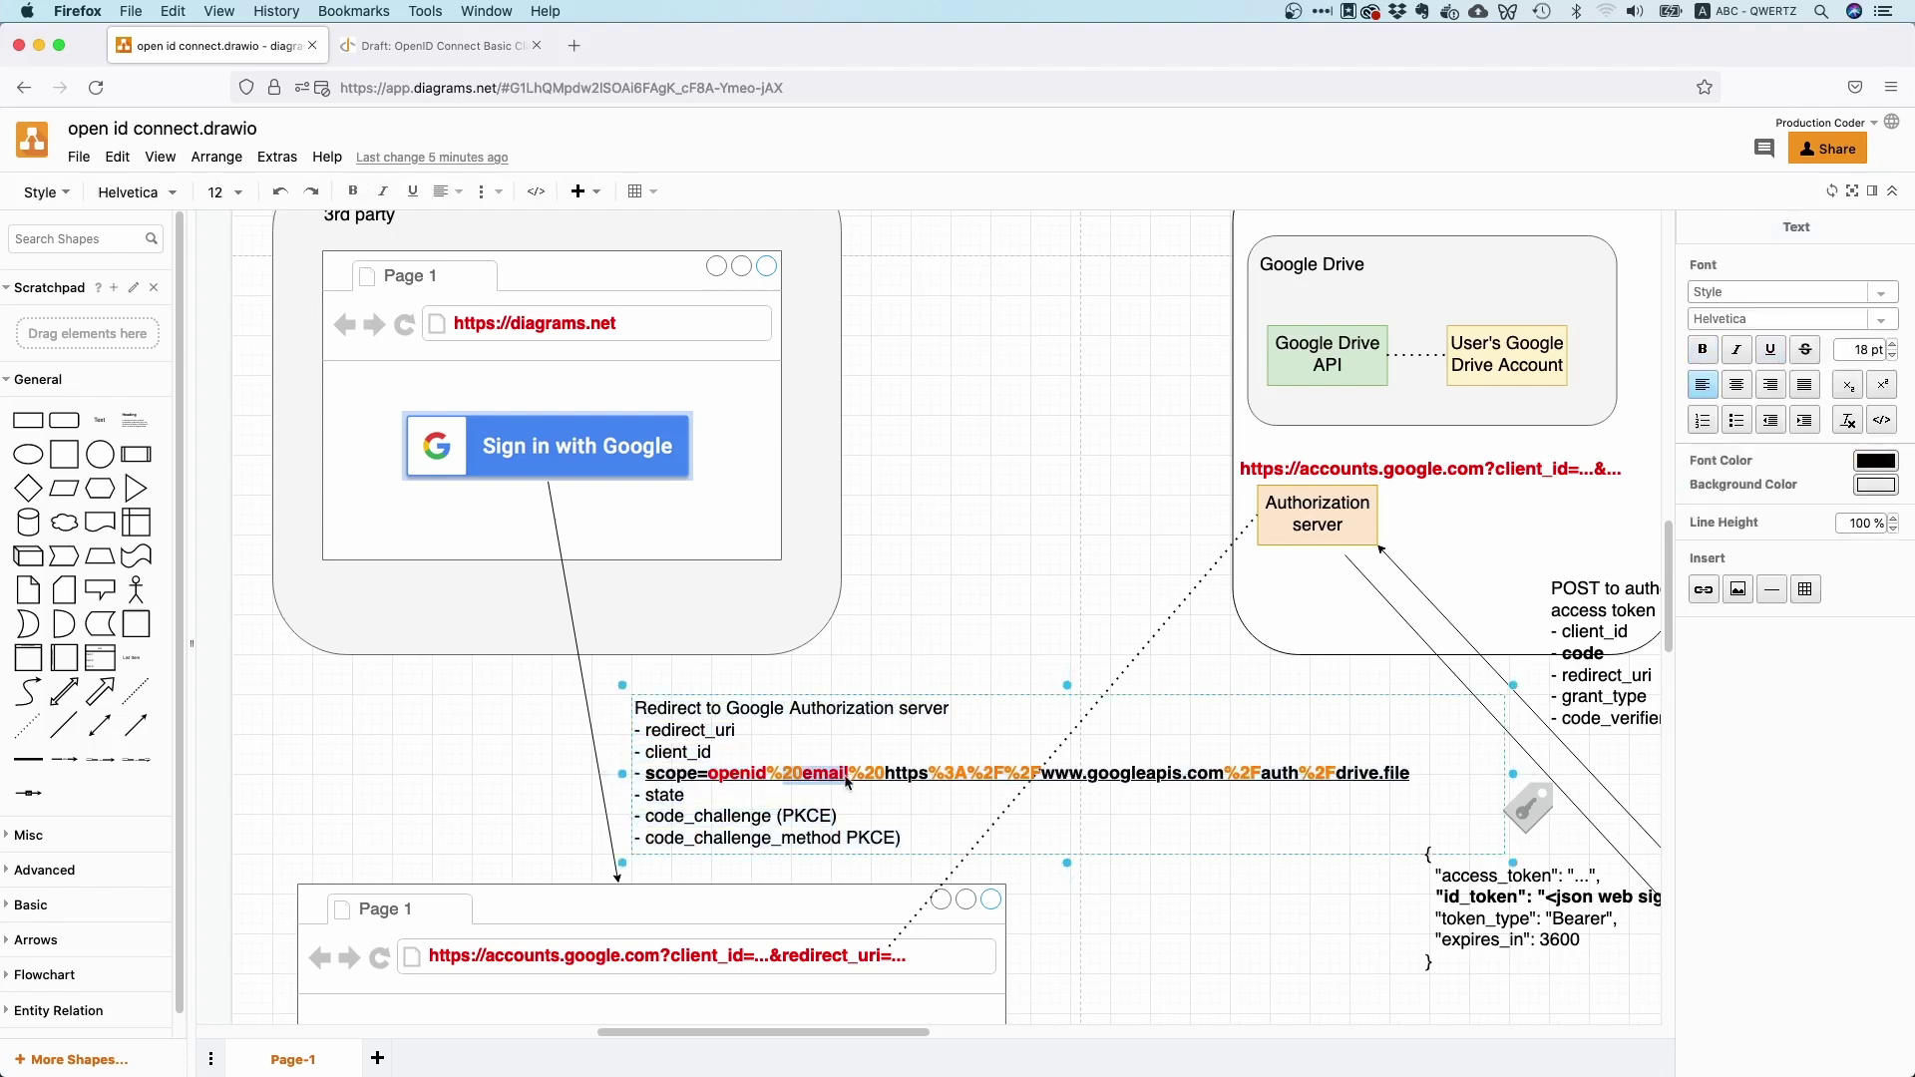
double_click(733, 784)
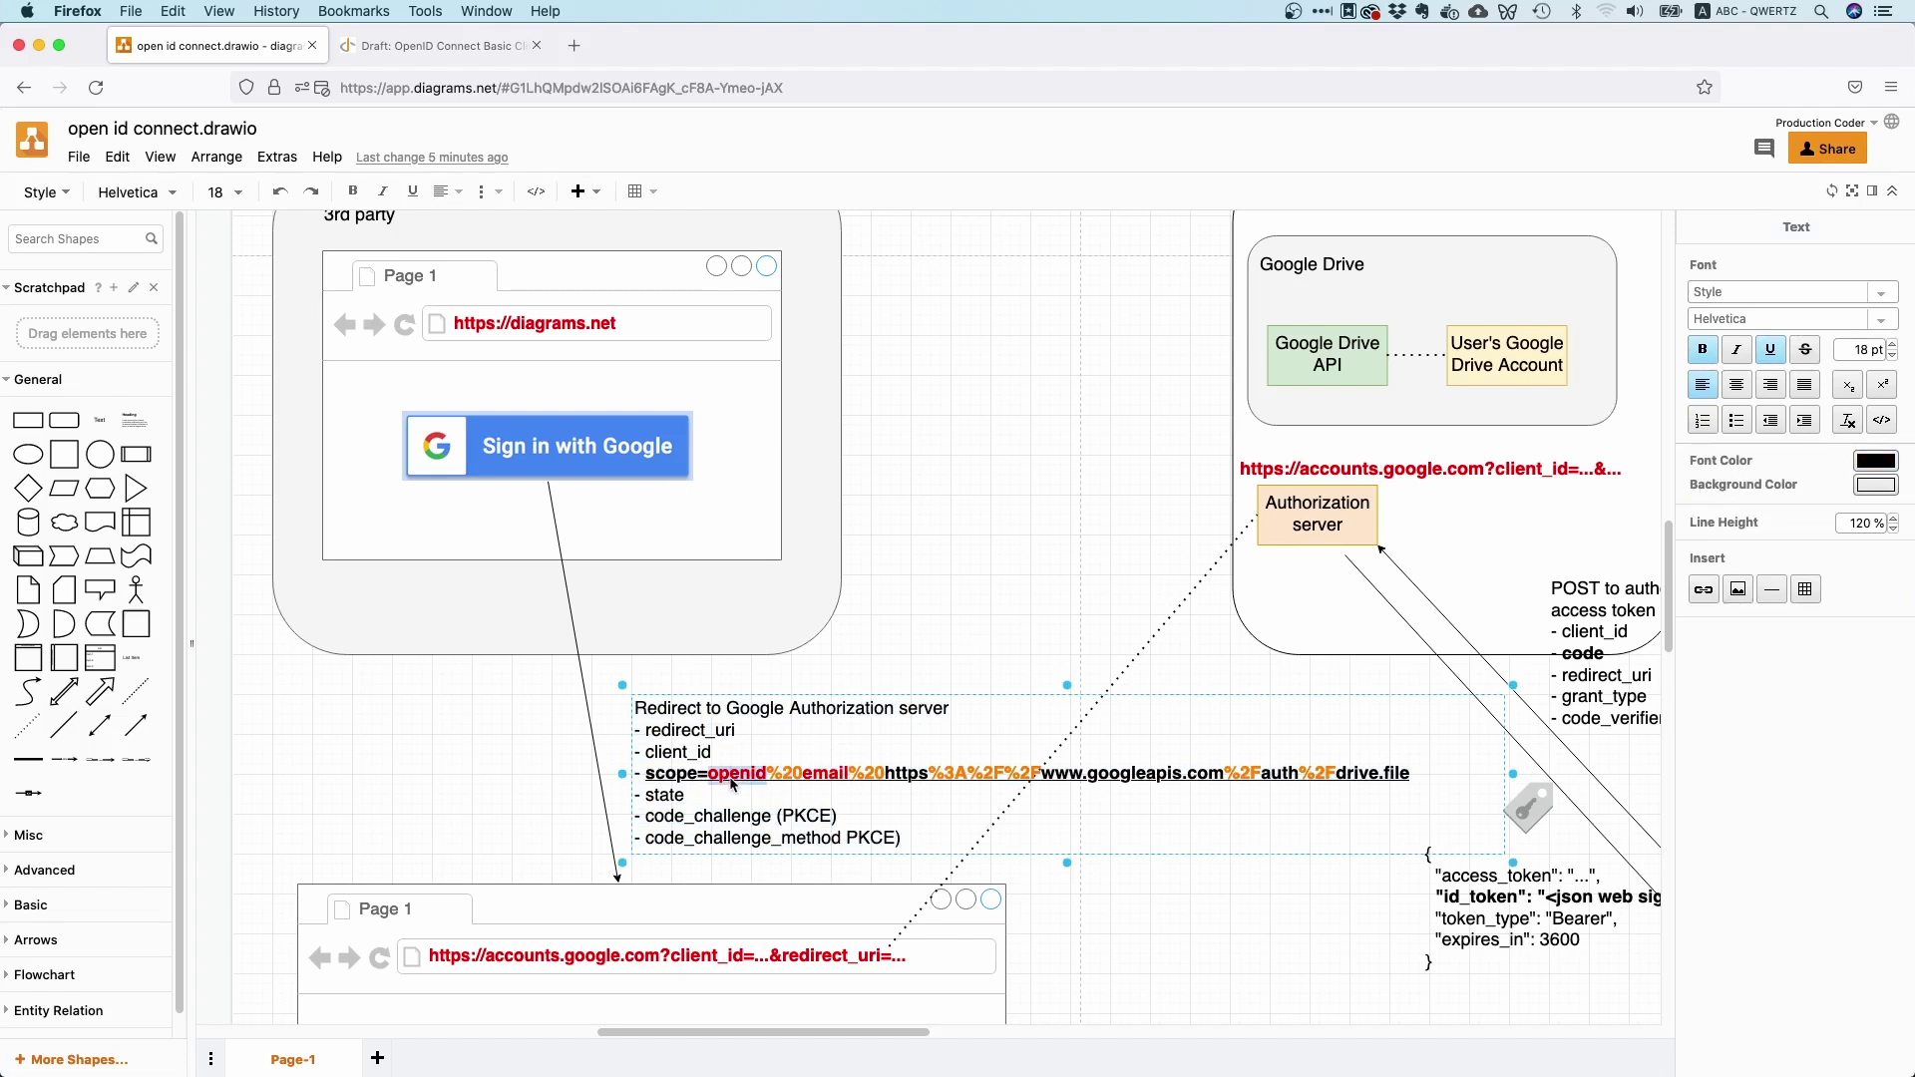
double_click(834, 777)
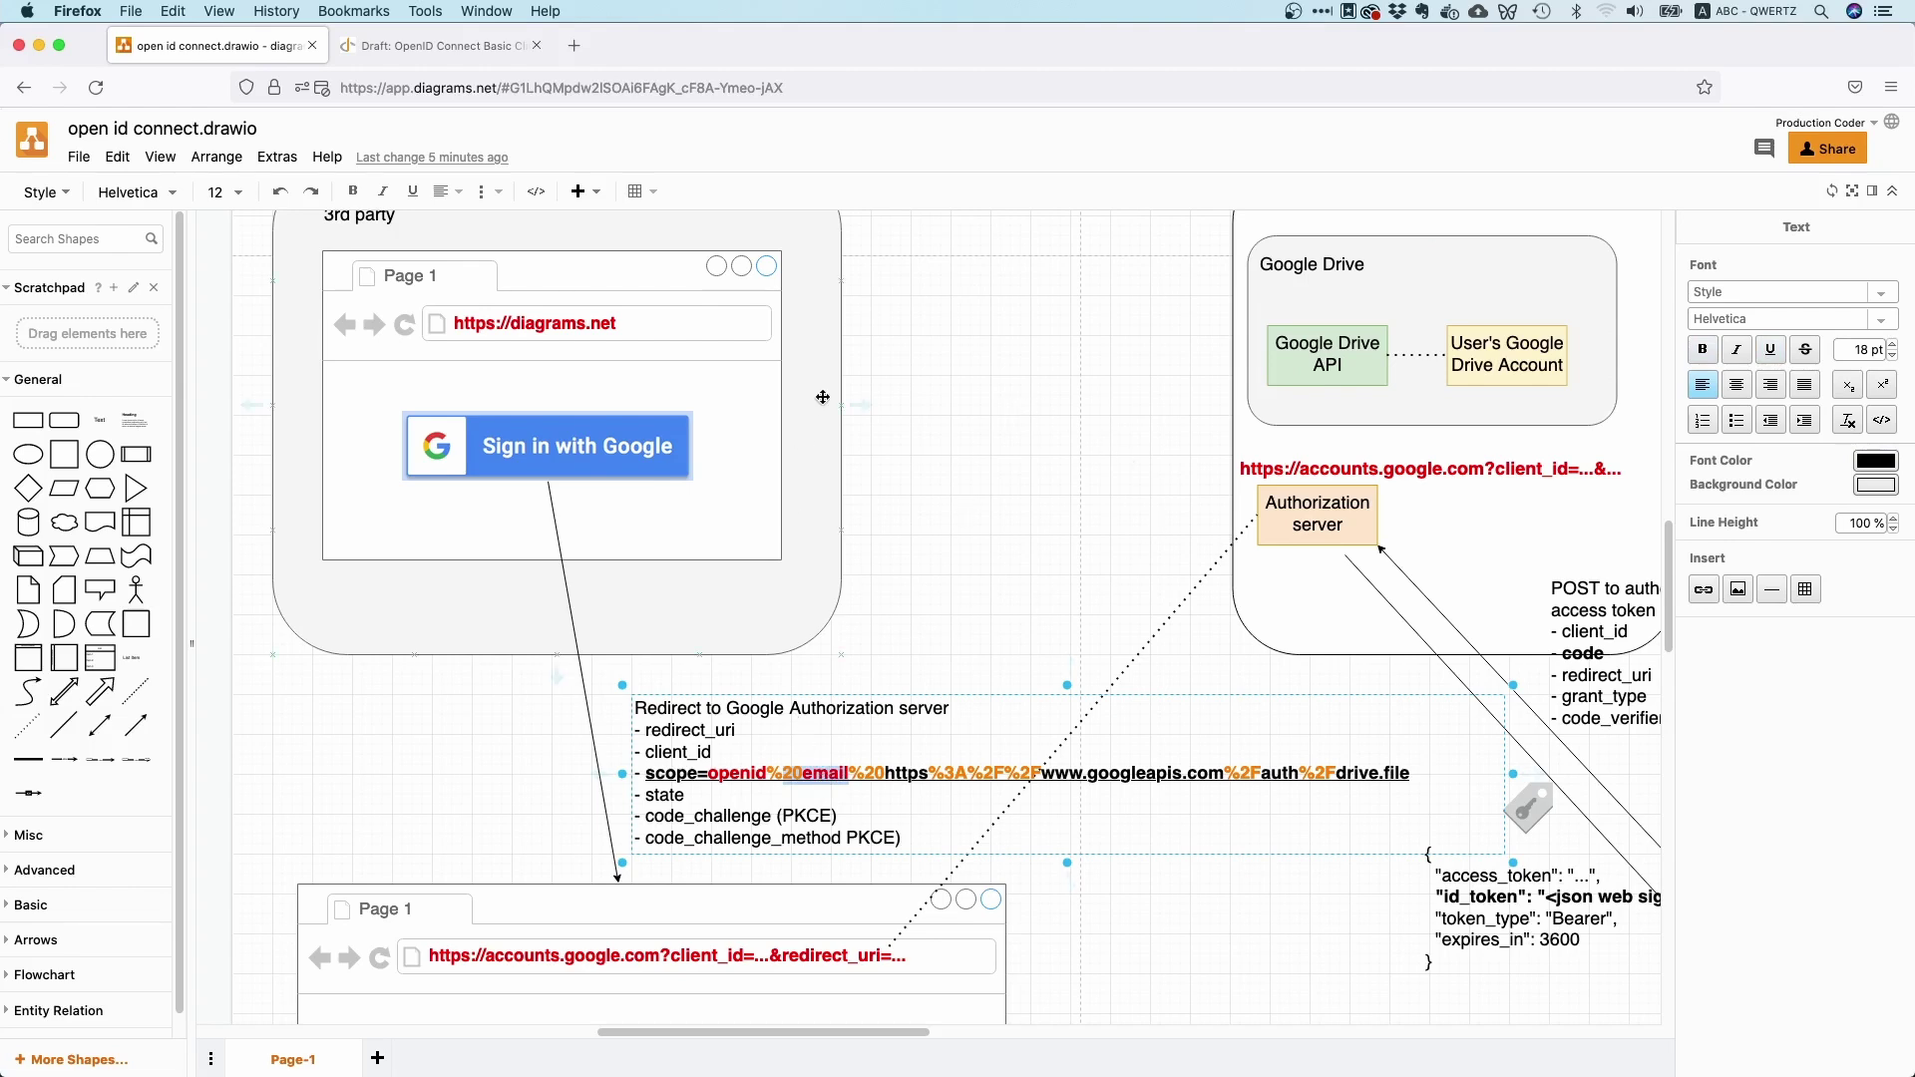
scroll(822, 399, "up", 15)
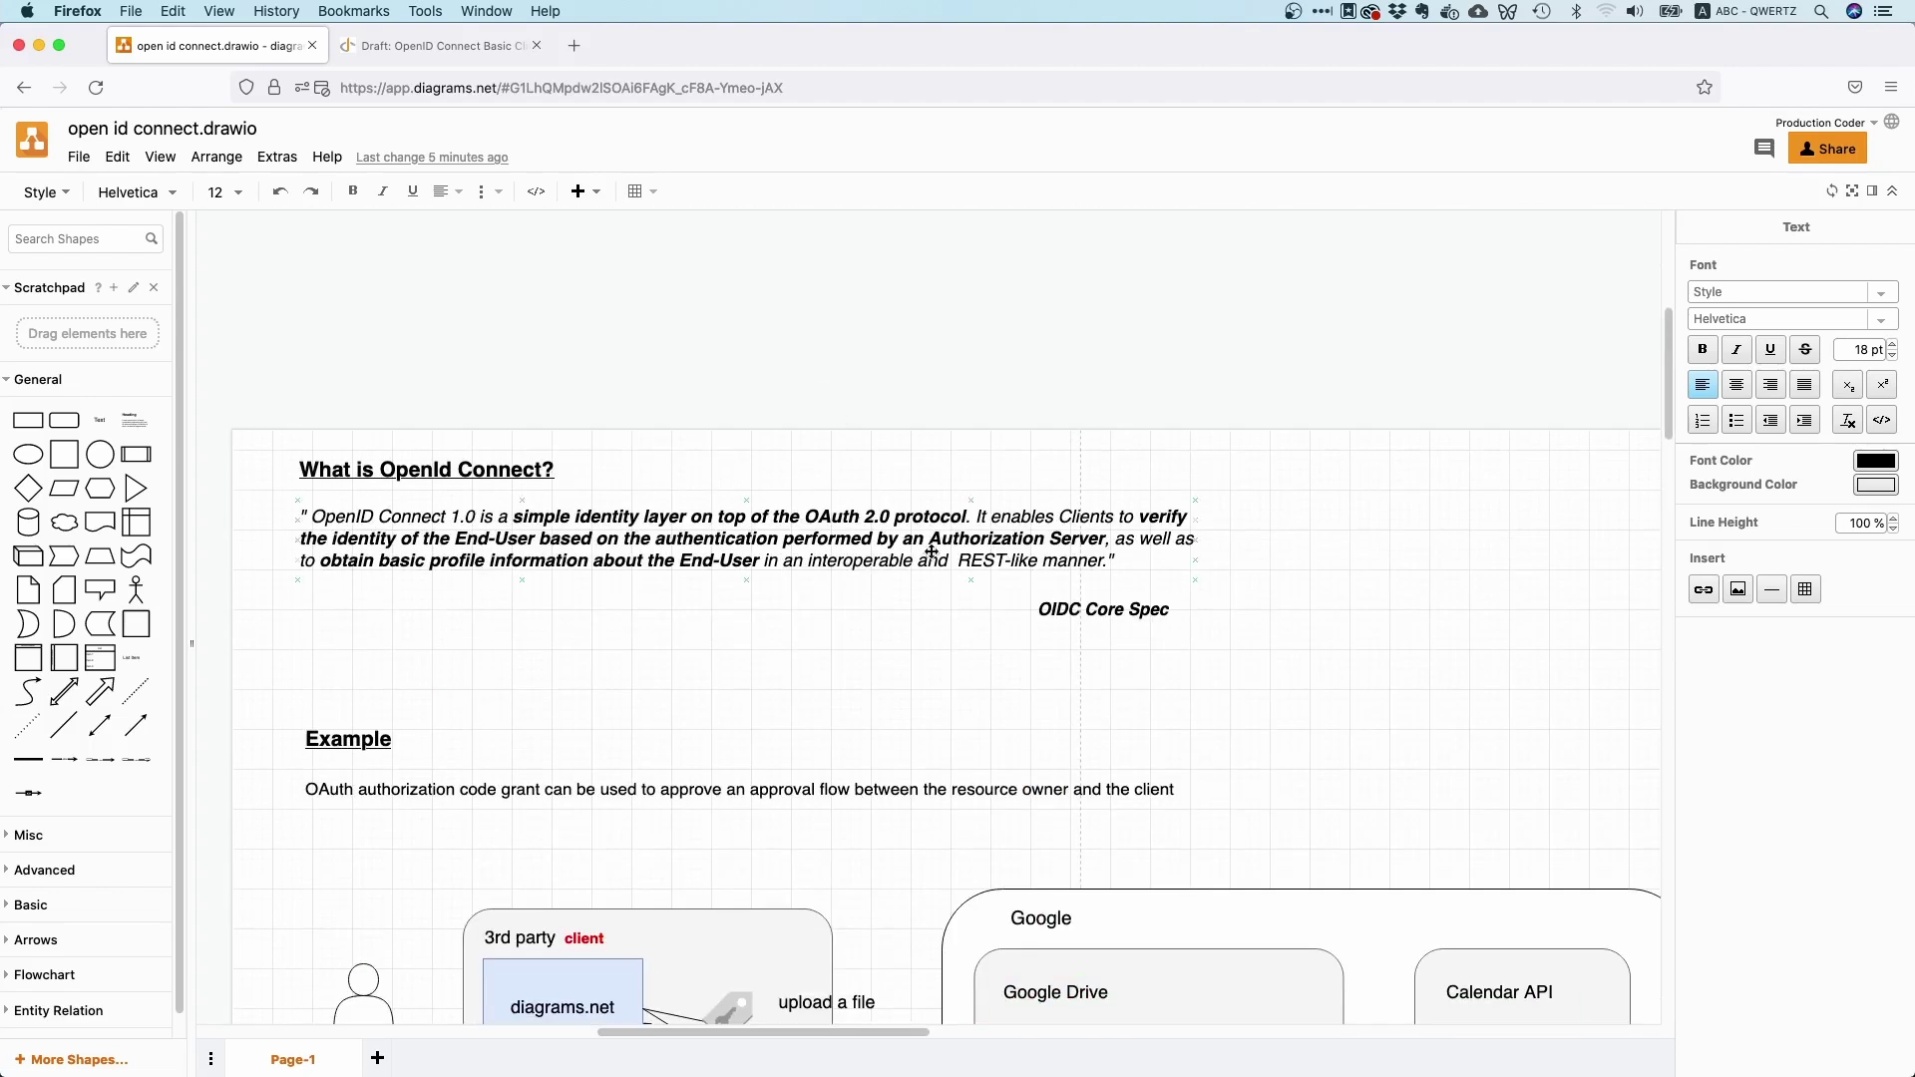
double_click(384, 565)
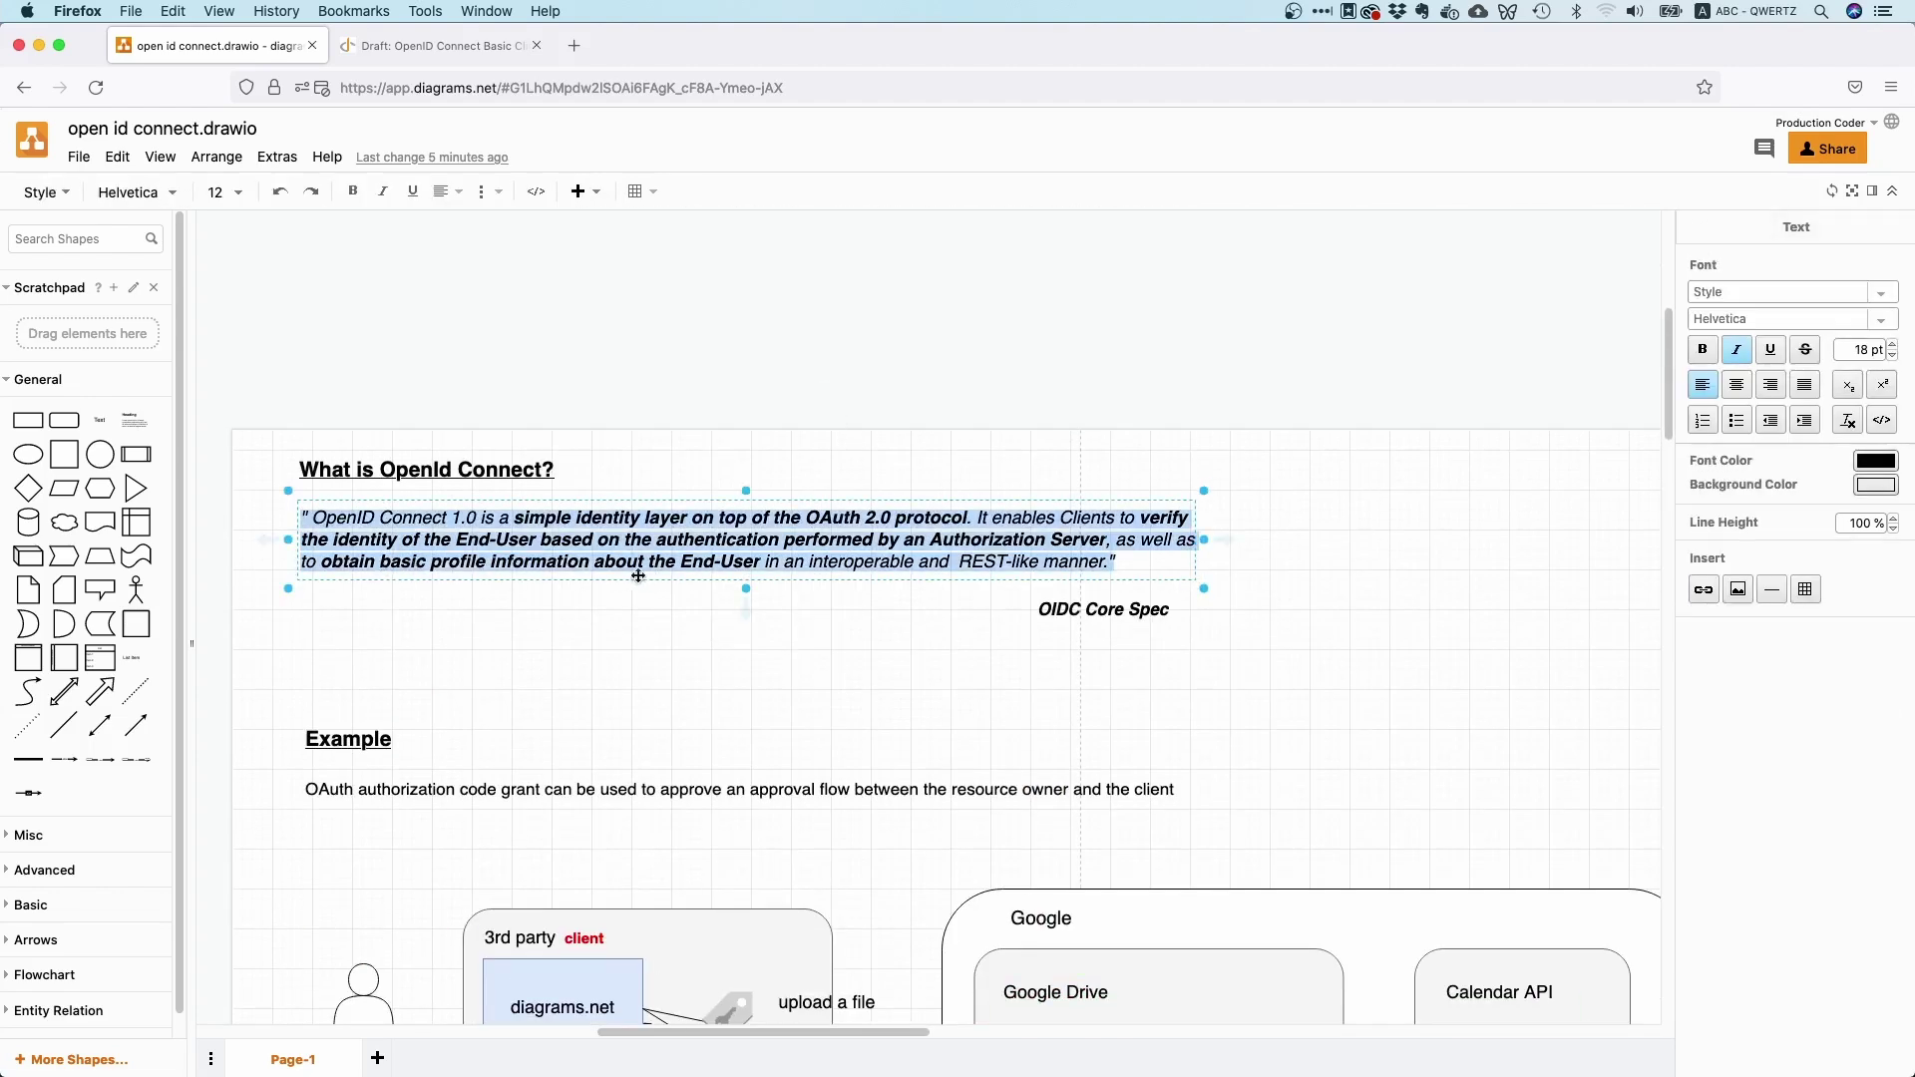
scroll(789, 611, "down", 3)
scroll(789, 611, "down", 20)
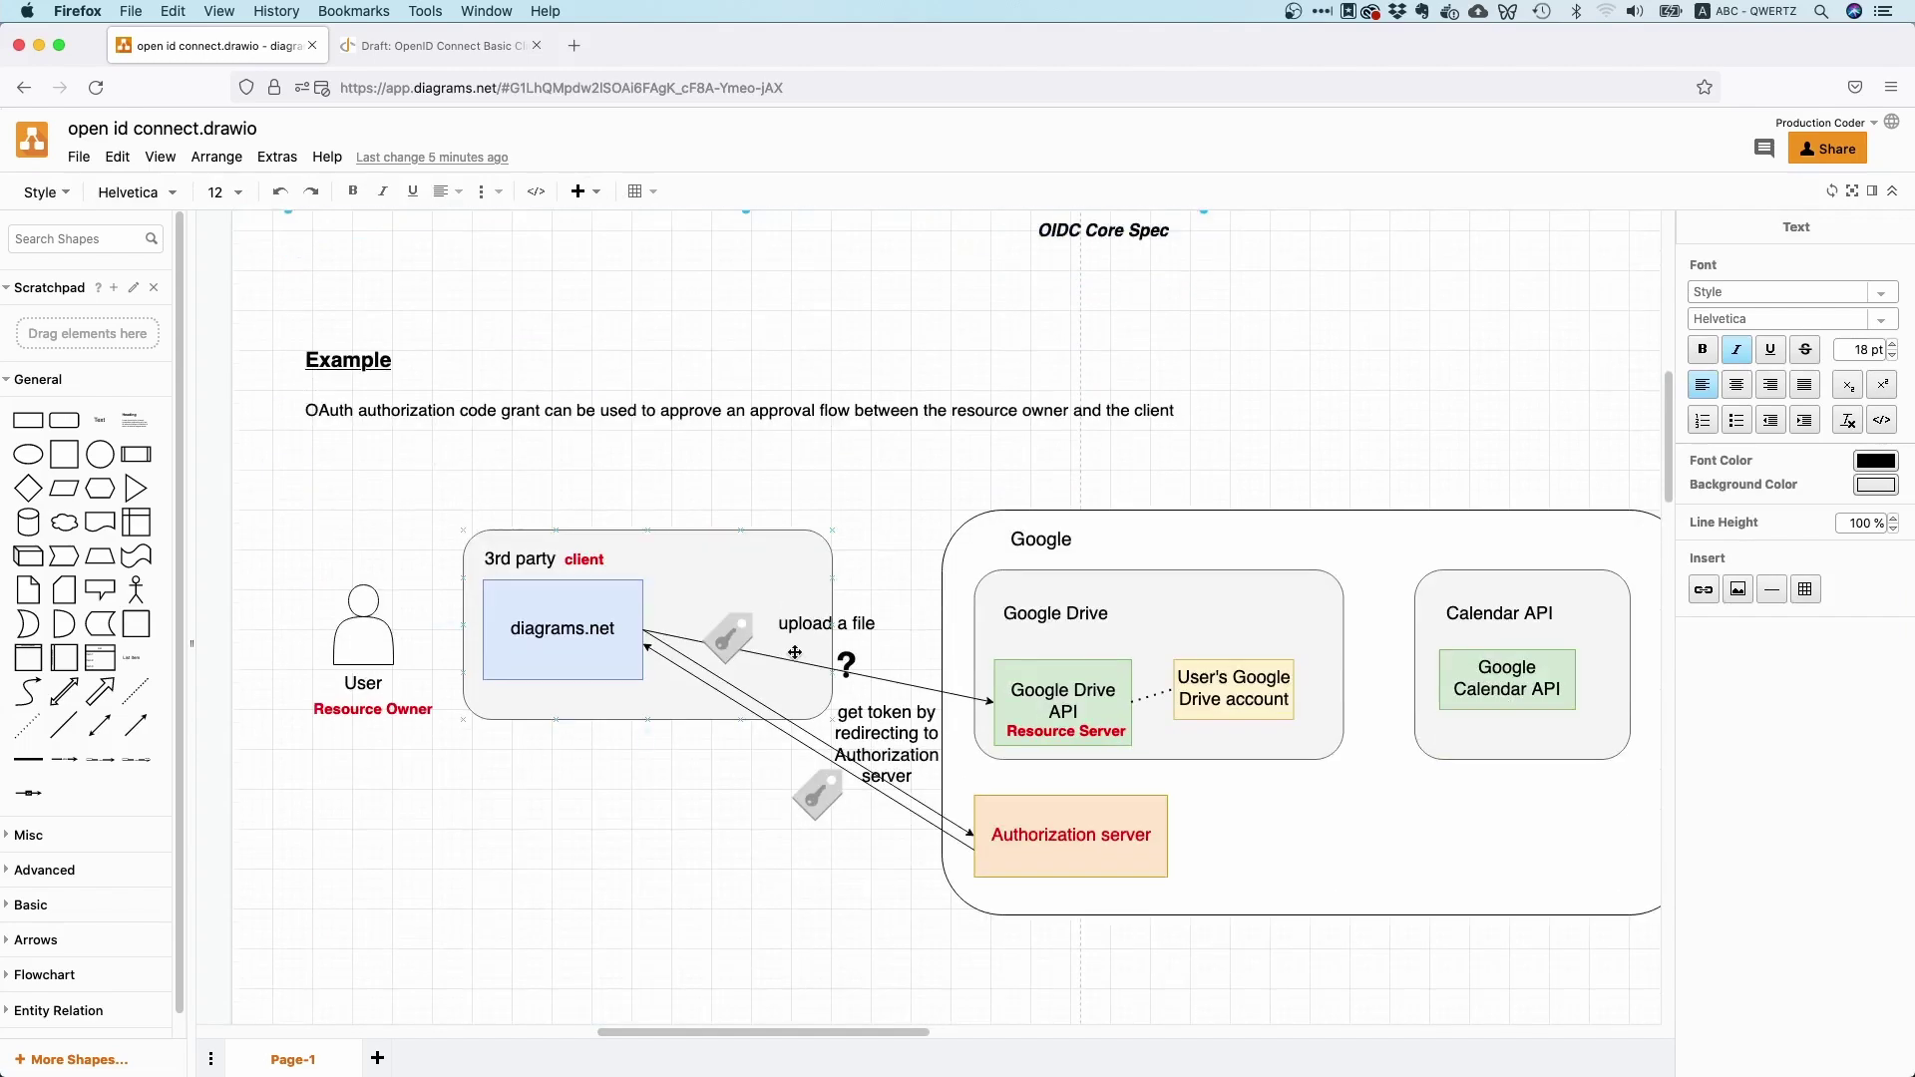
scroll(765, 685, "down", 5)
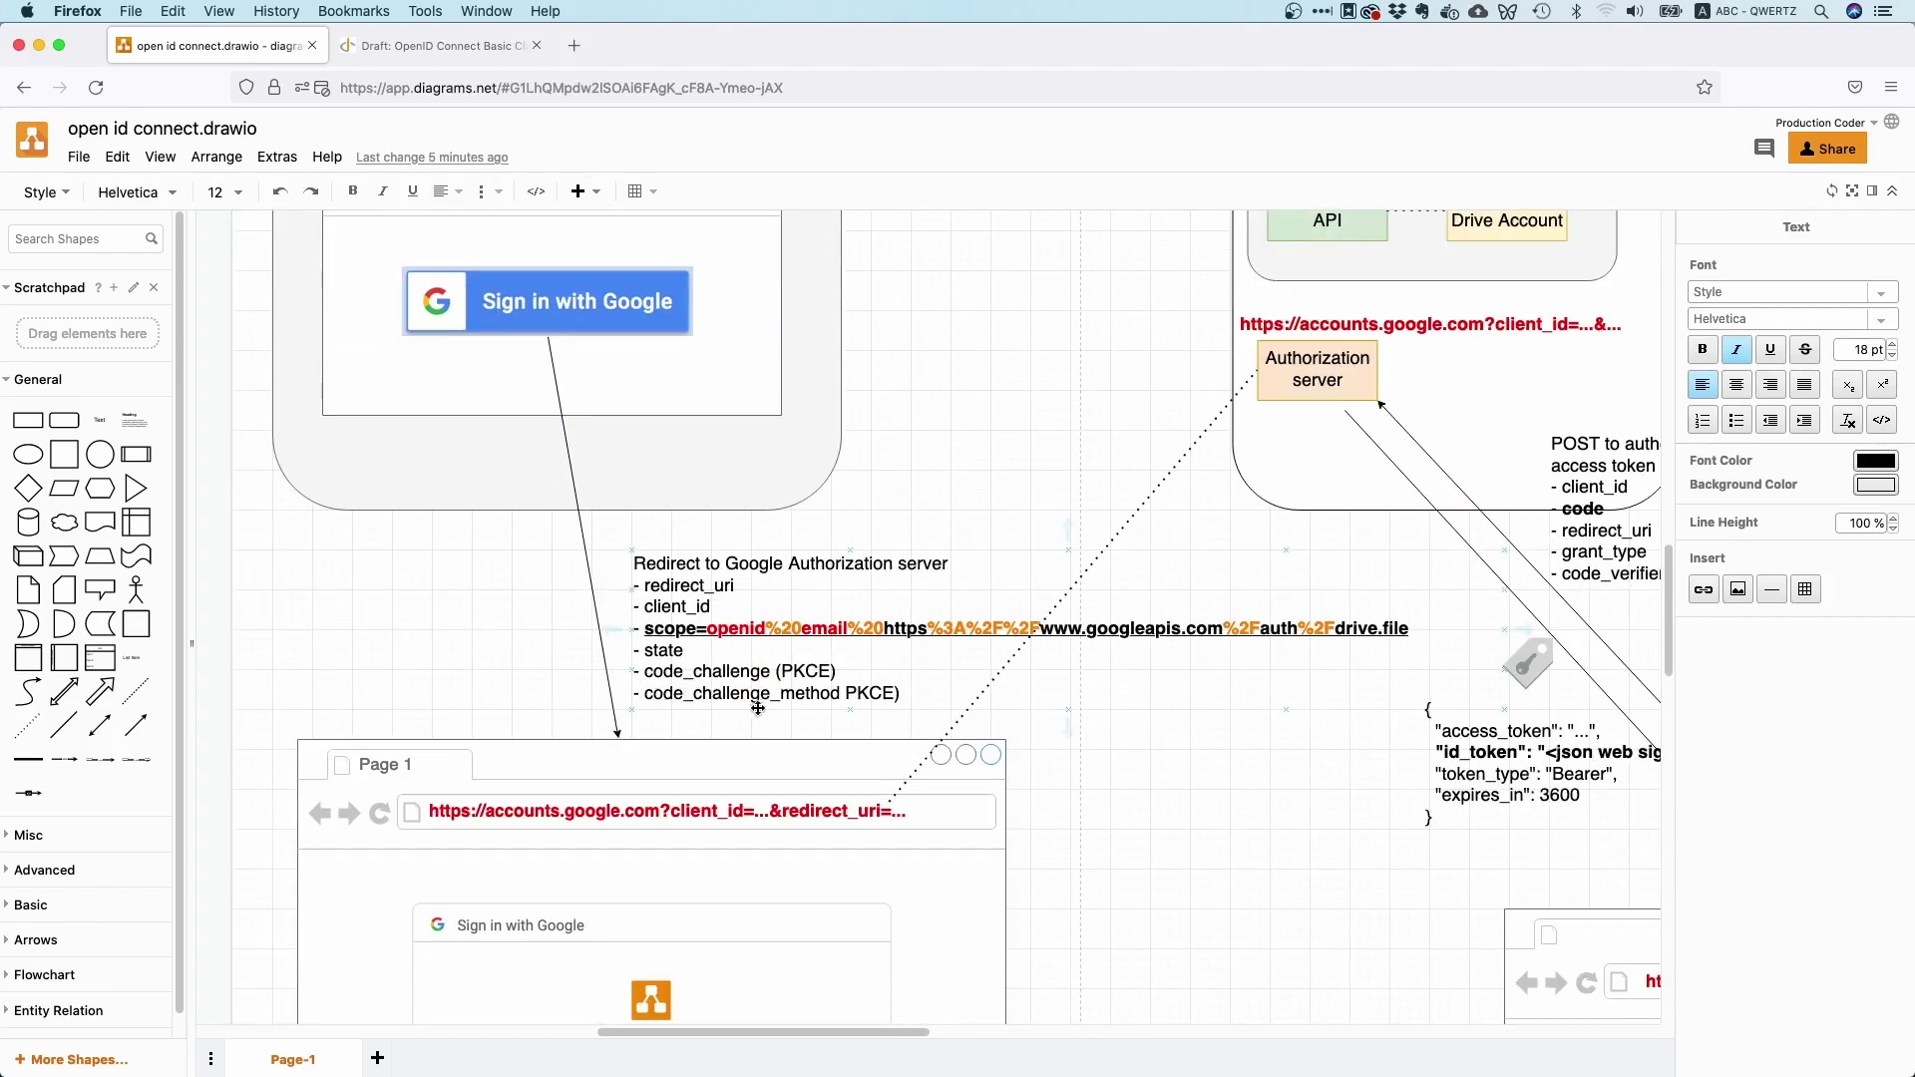
left_click(494, 584)
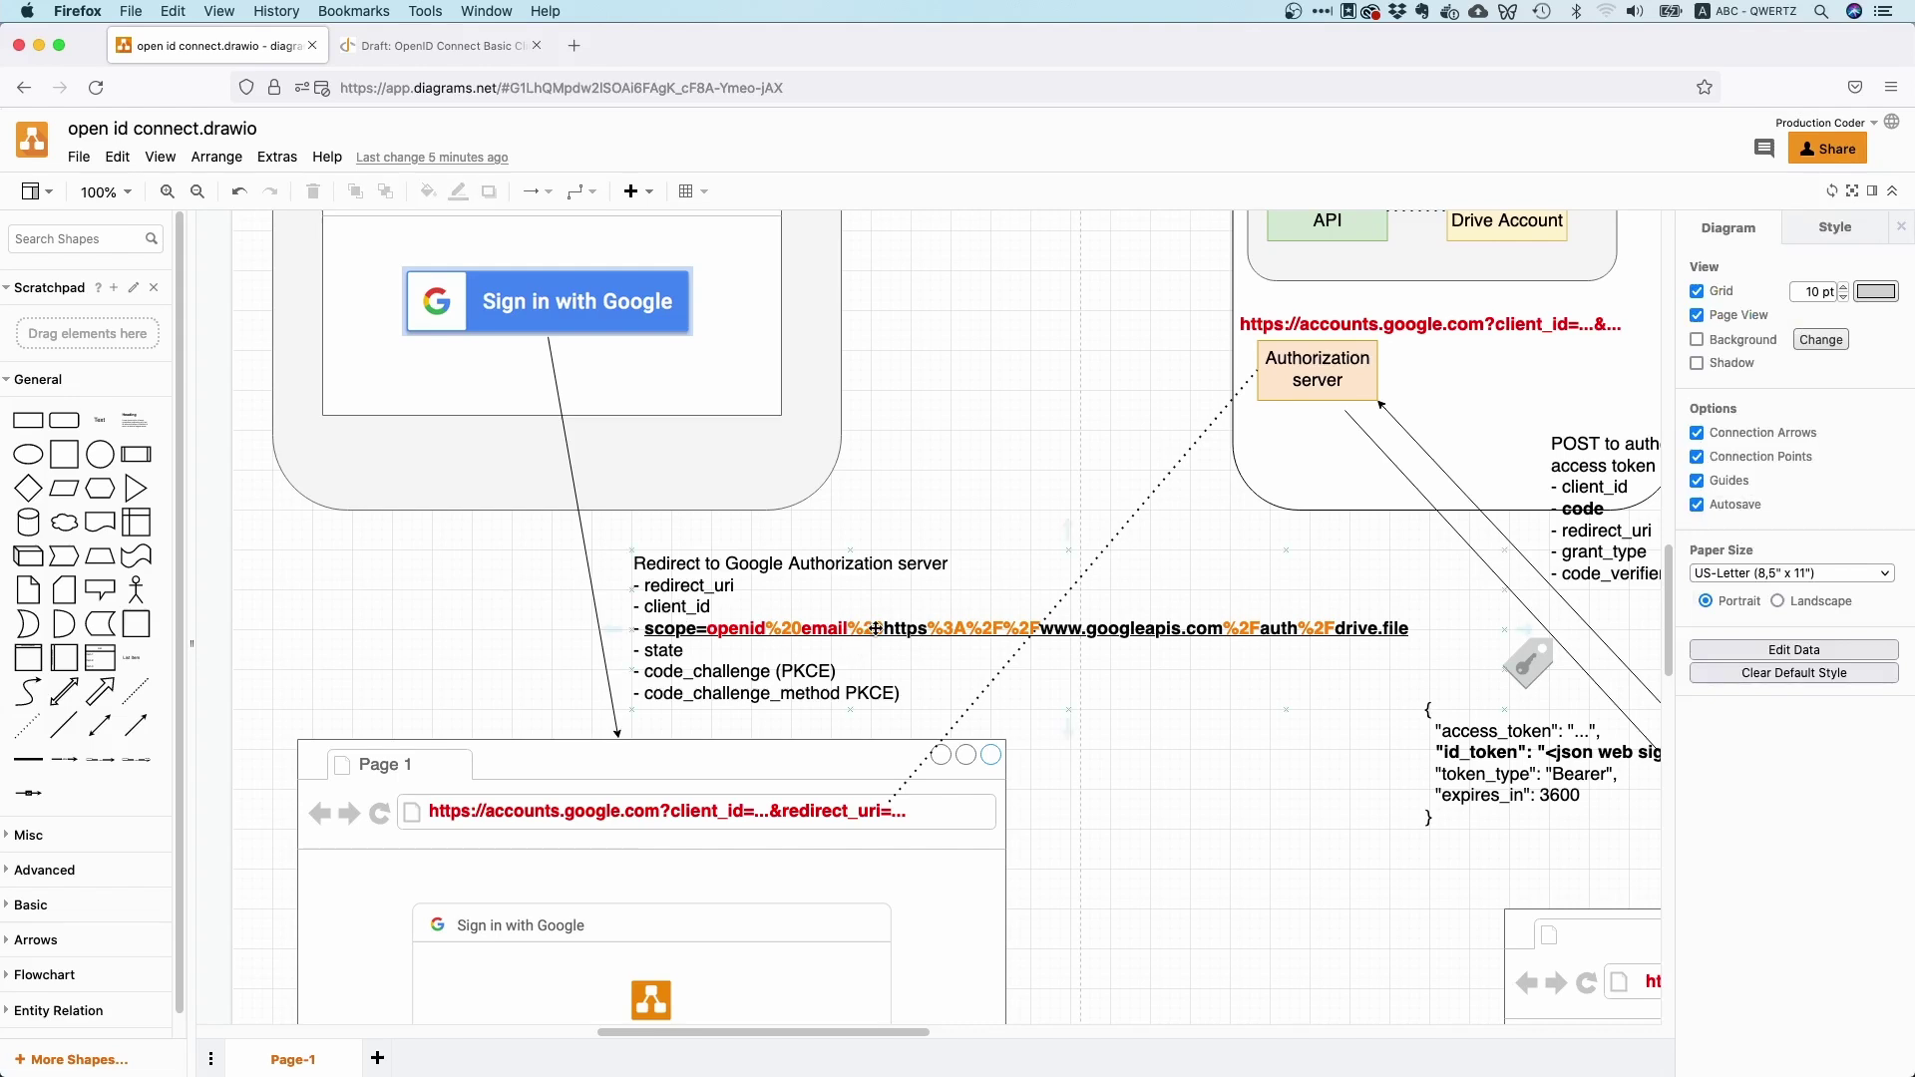
scroll(877, 629, "up", 2)
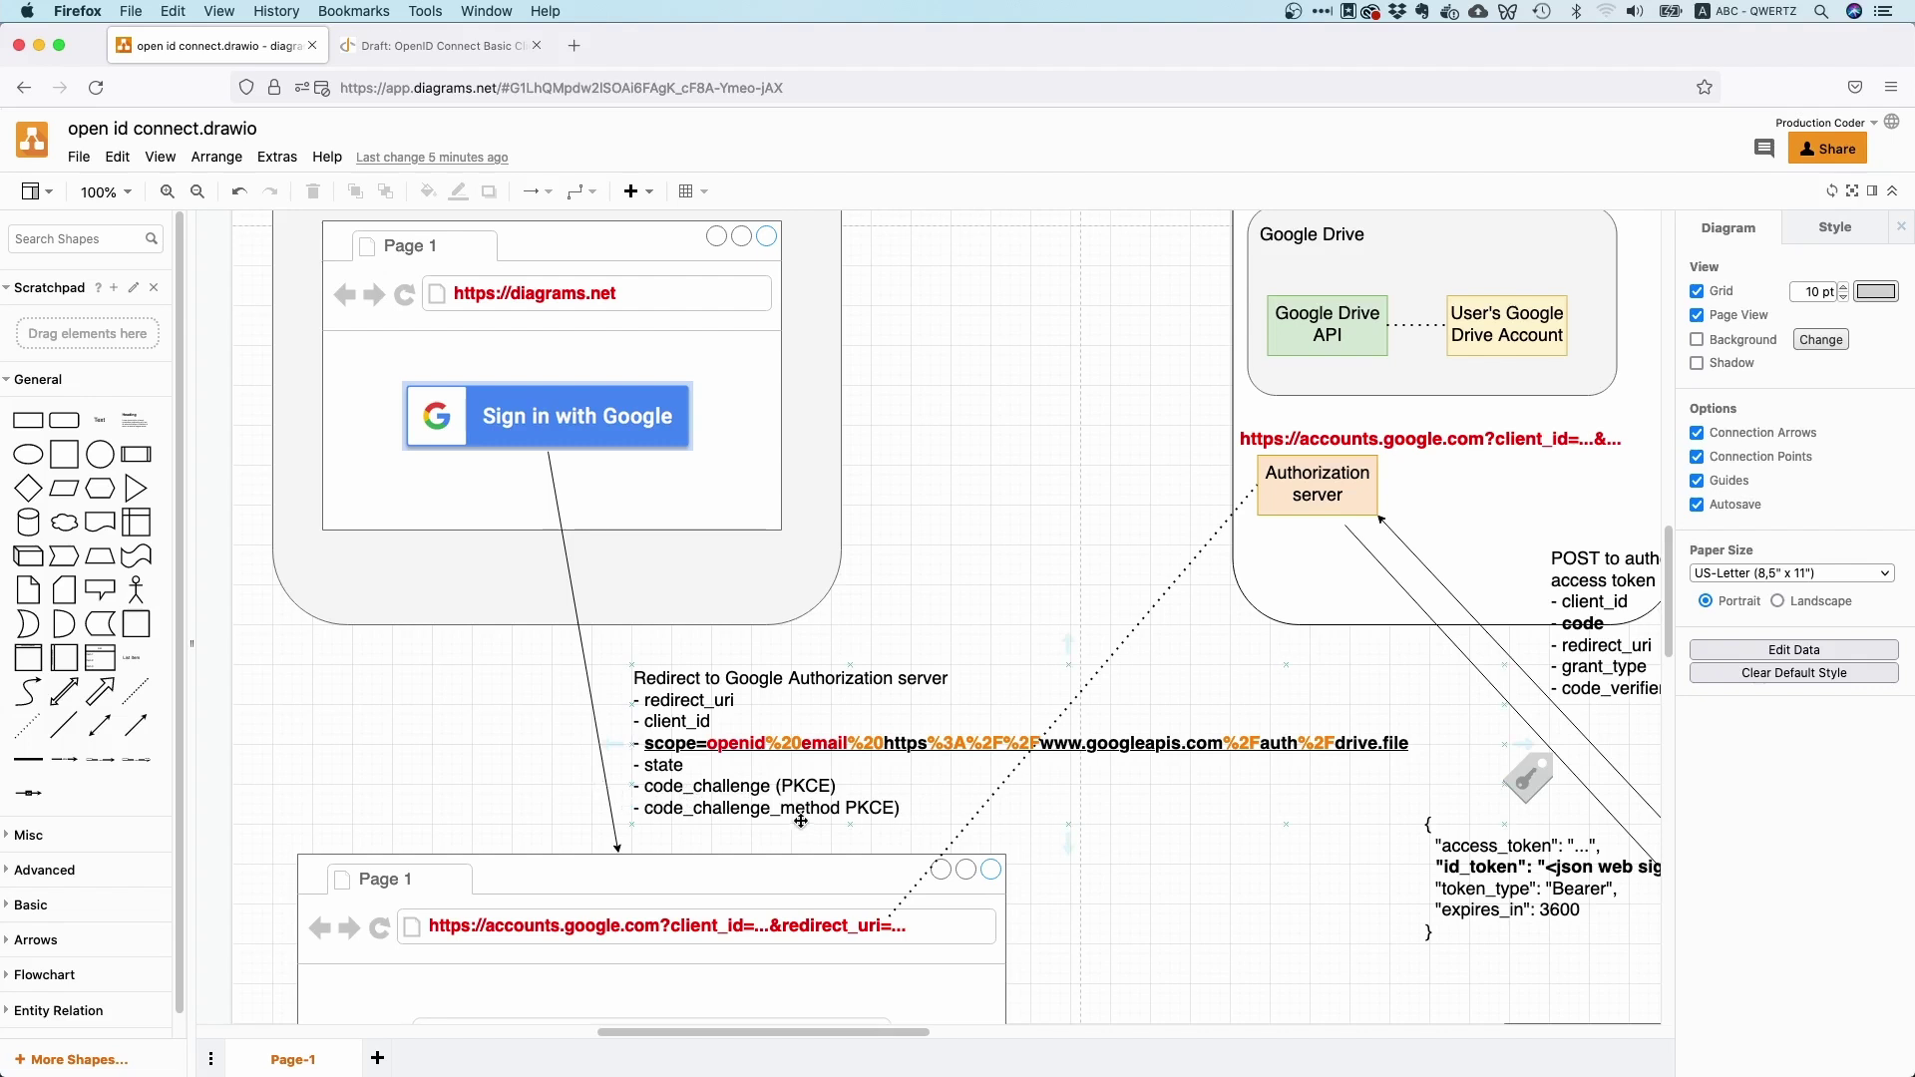
left_click(736, 794)
left_click(1080, 865)
left_click(1045, 742)
scroll(420, 674, "down", 2)
scroll(420, 674, "down", 6)
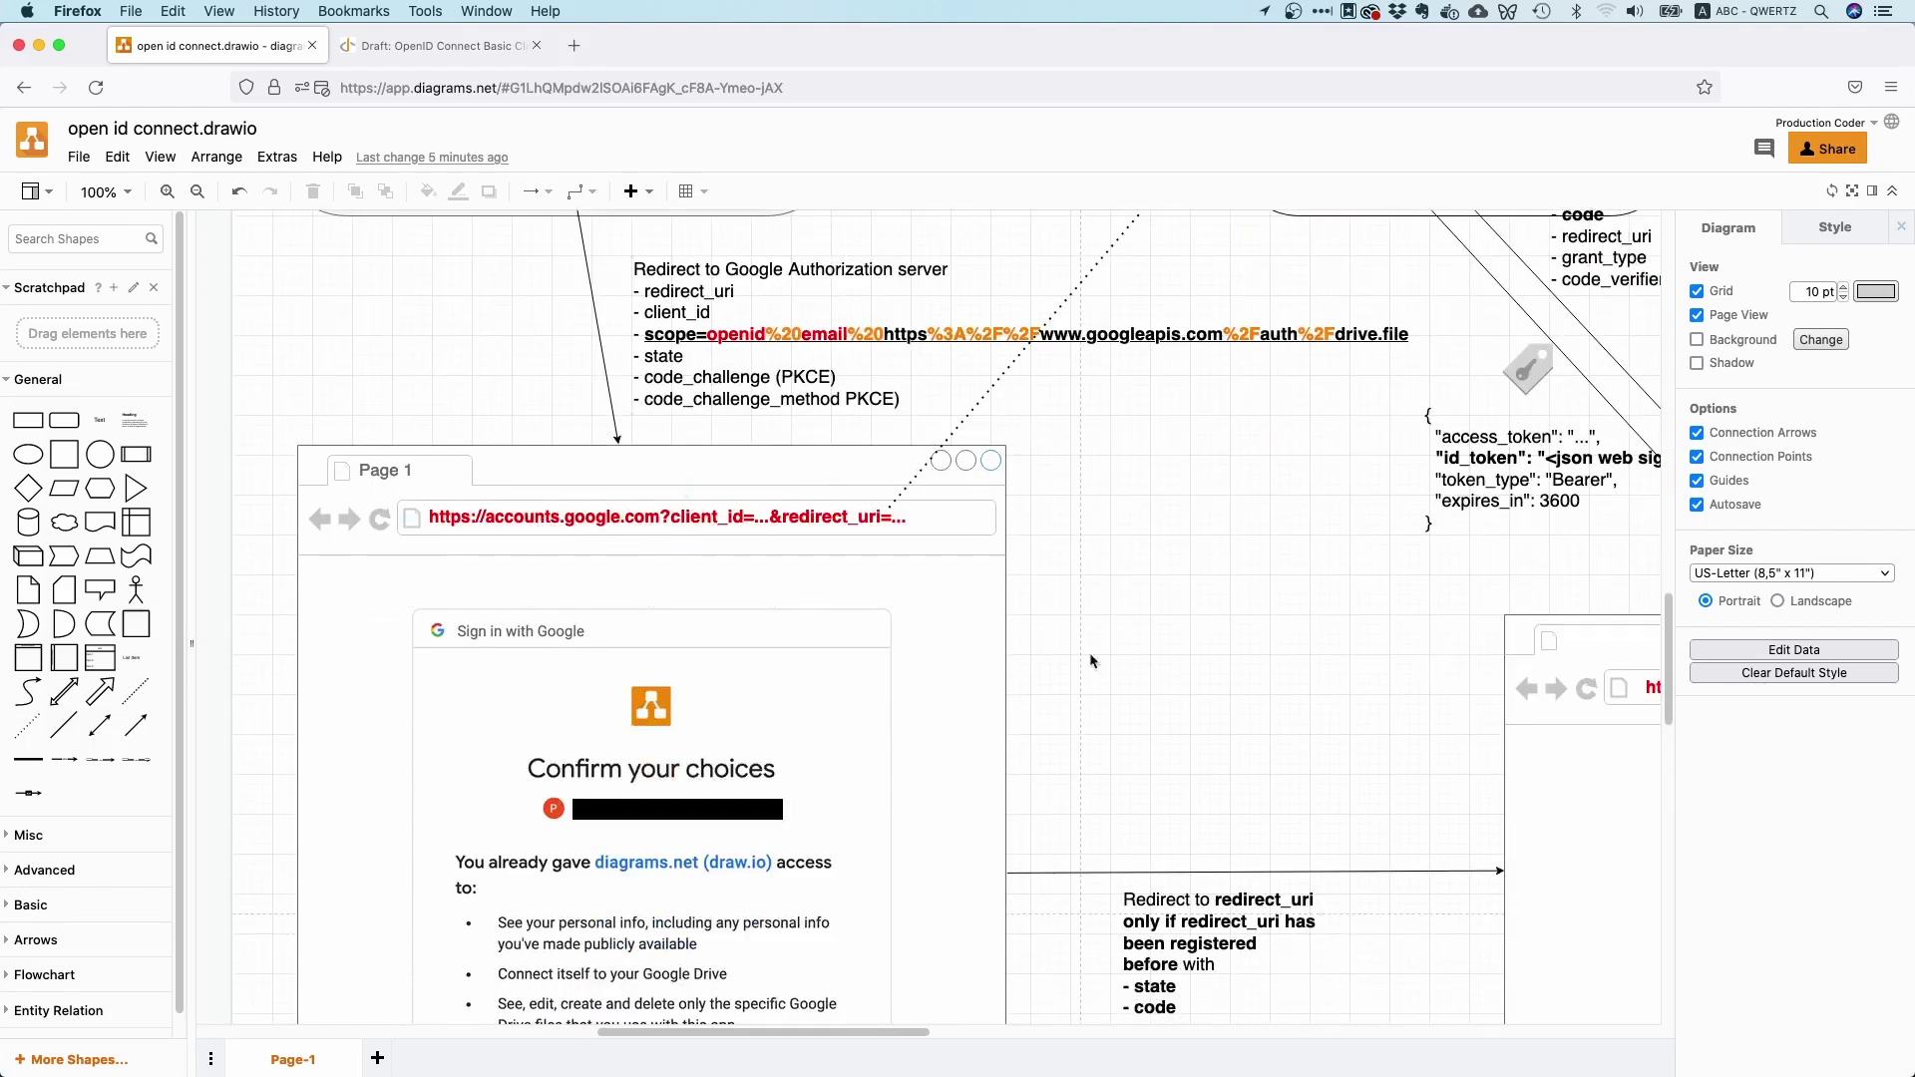
left_click(469, 635)
scroll(550, 670, "down", 4)
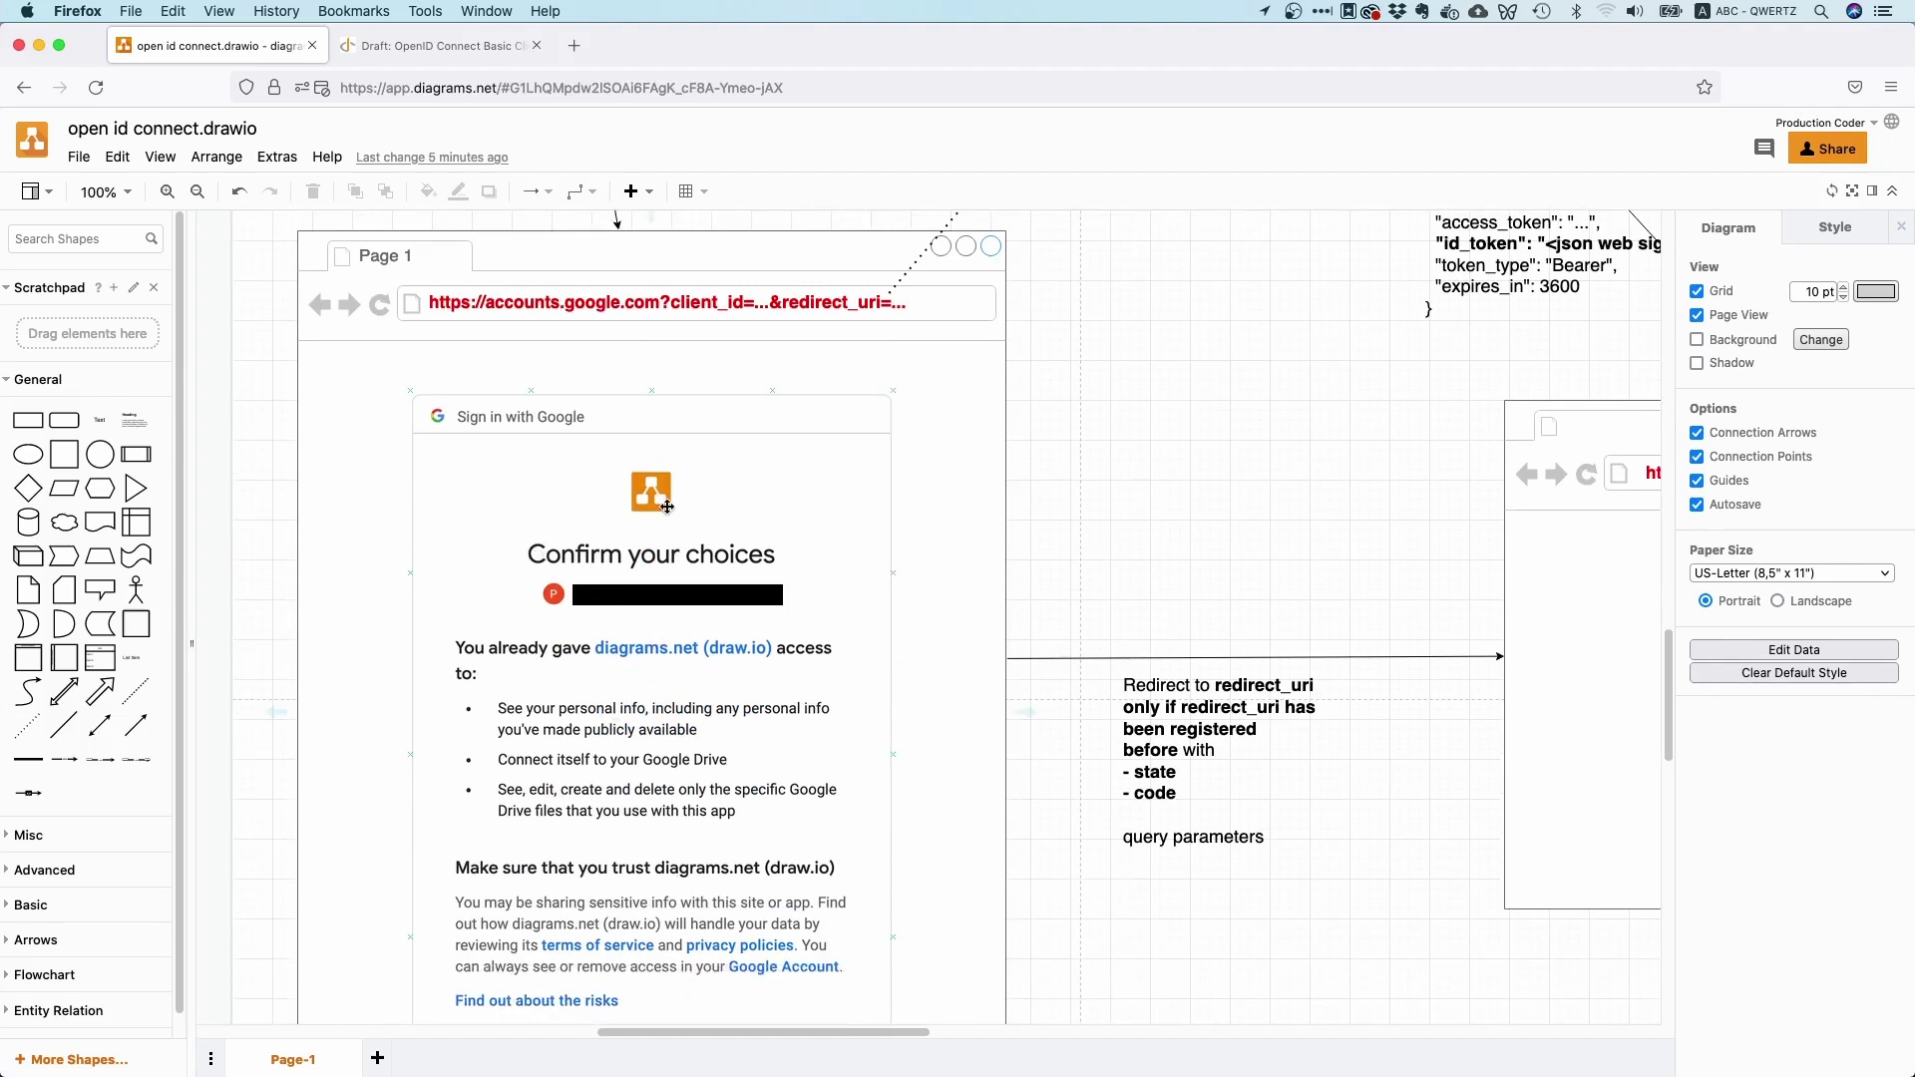
left_click(197, 678)
scroll(802, 743, "down", 5)
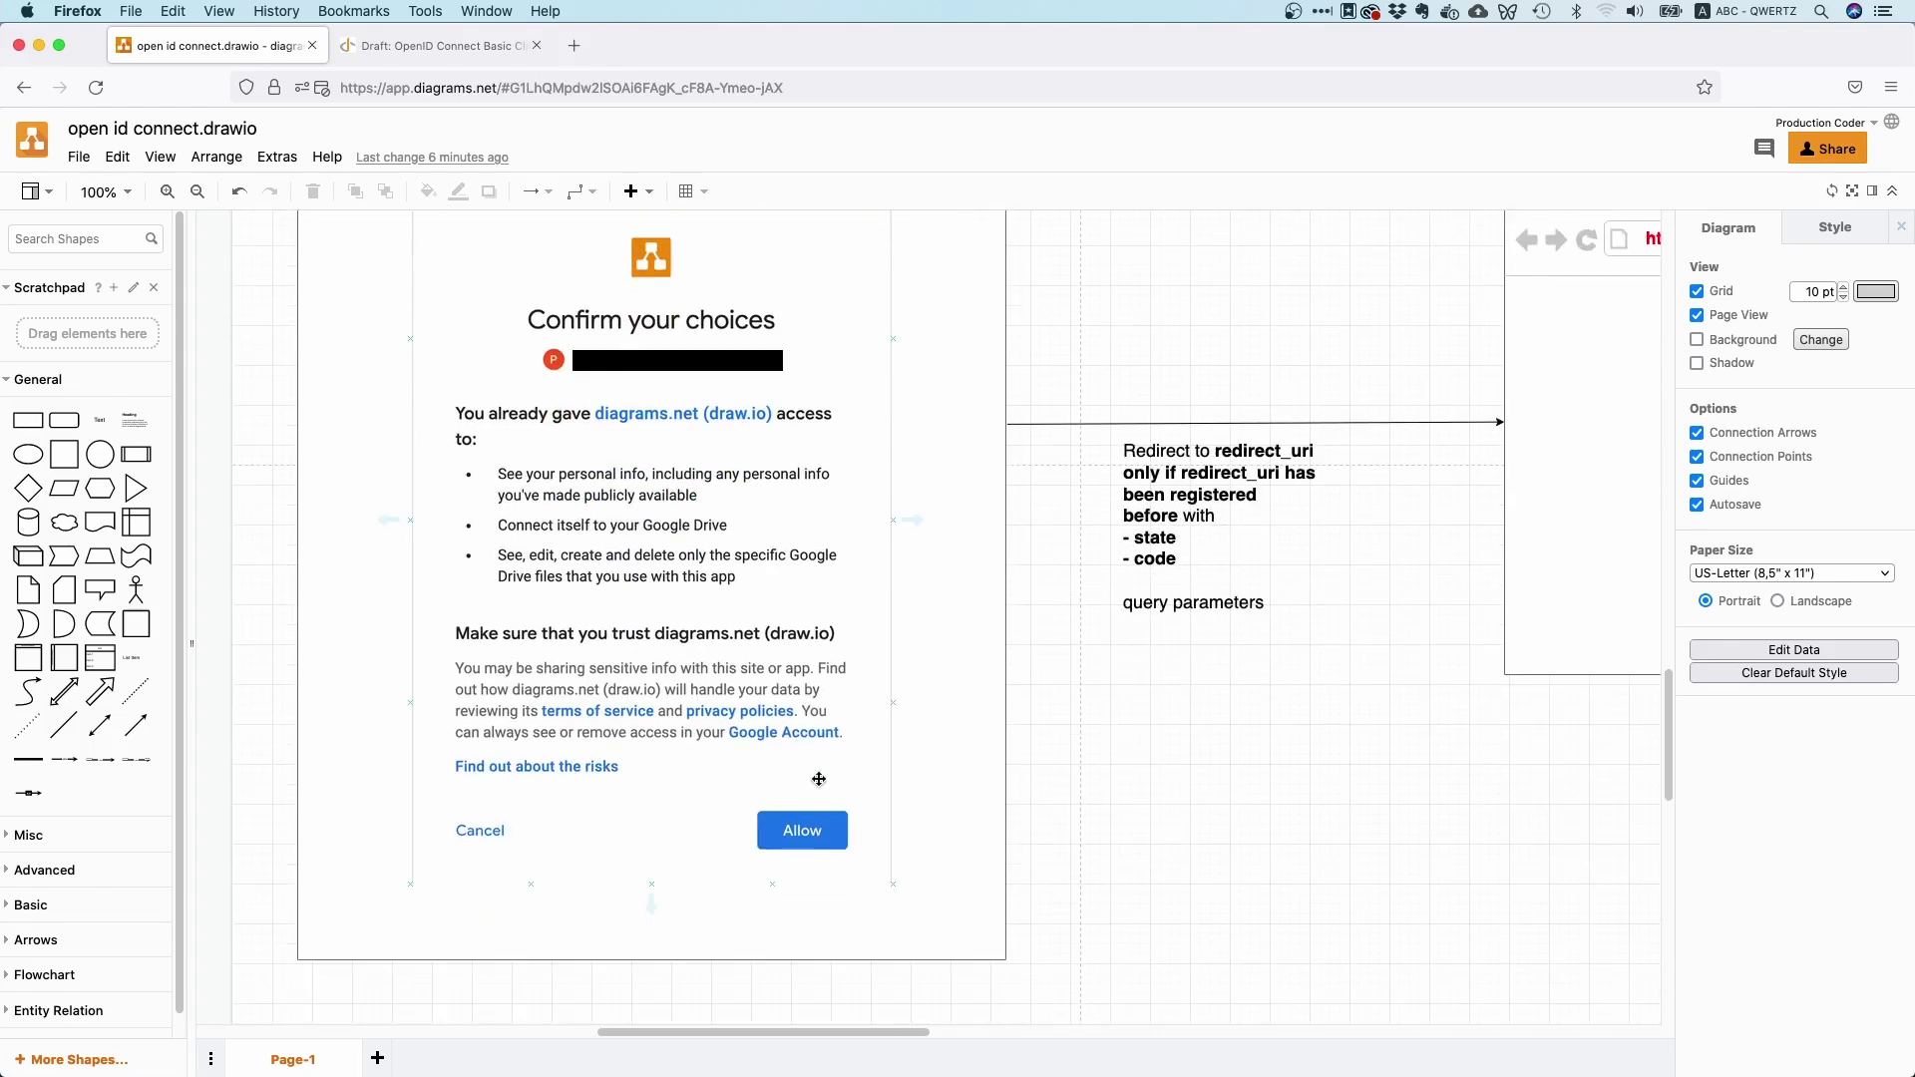
scroll(814, 791, "up", 7)
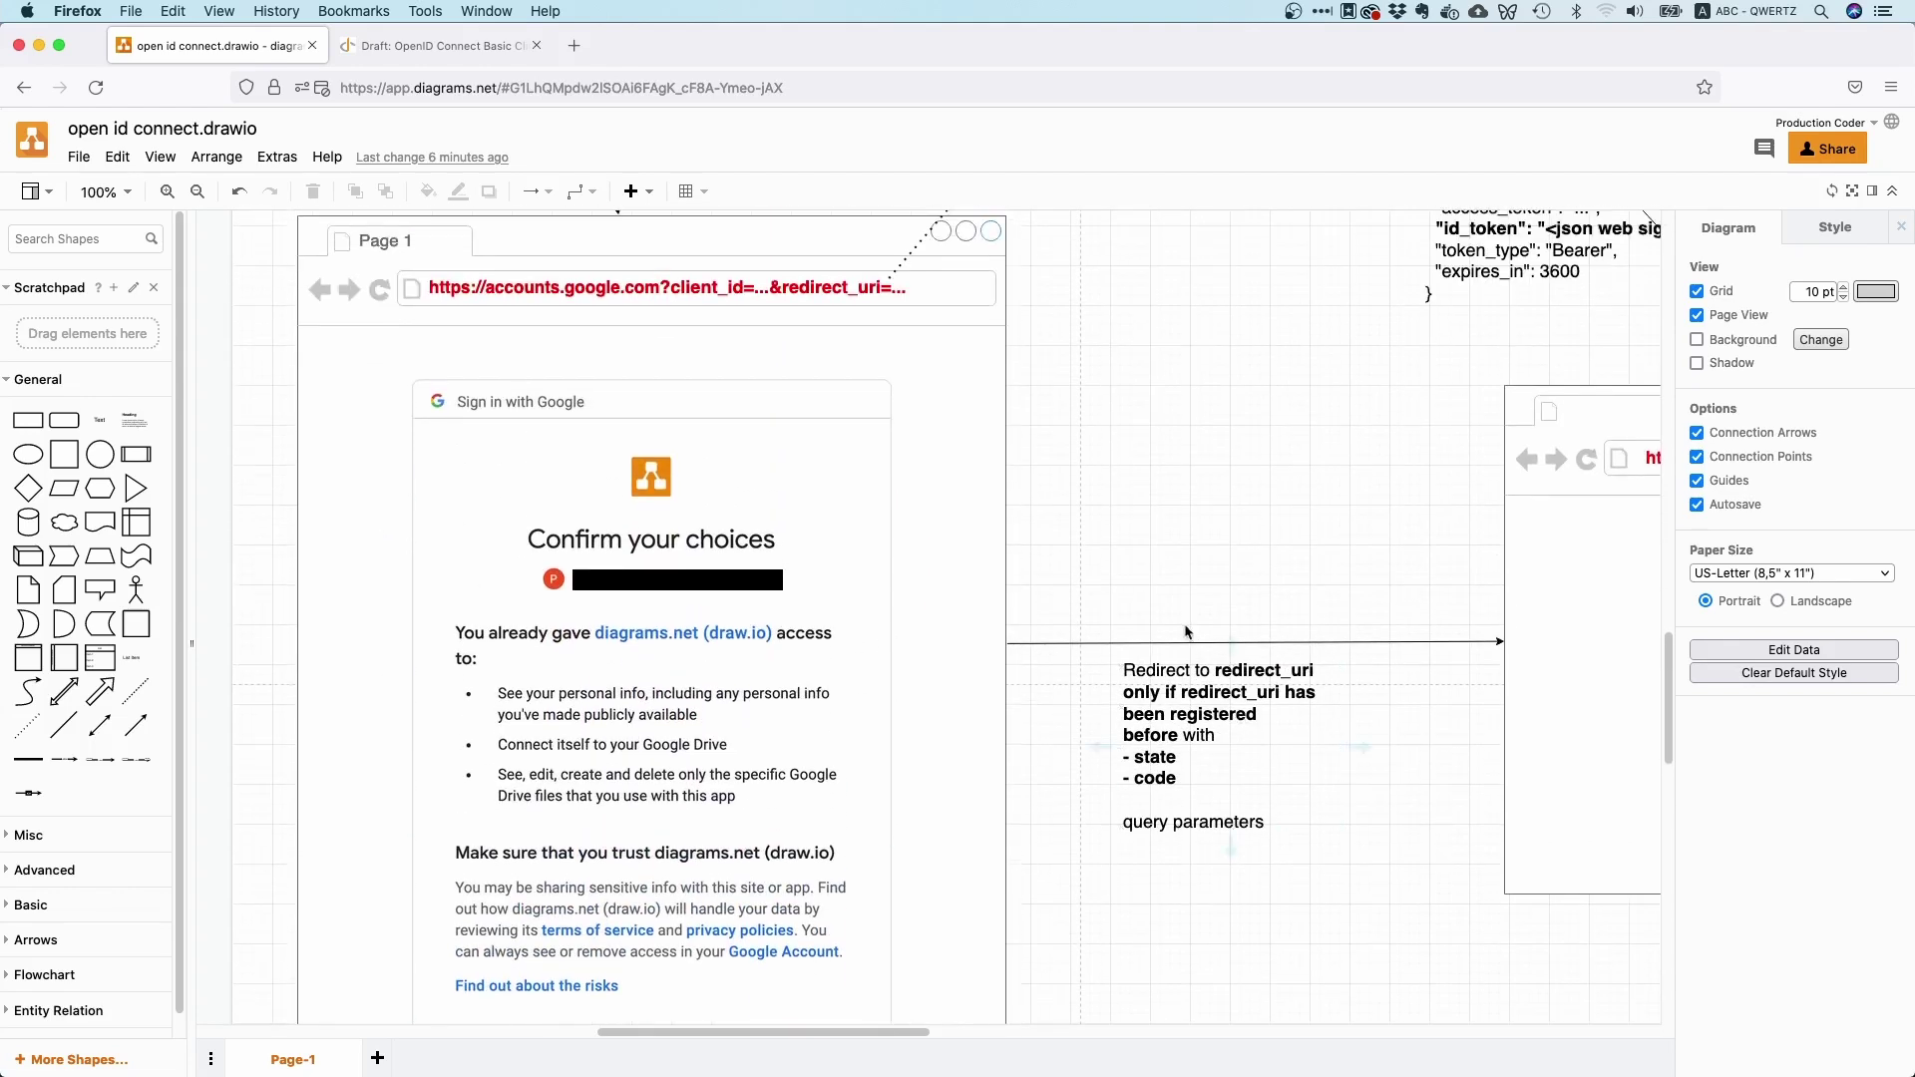
scroll(1121, 634, "up", 4)
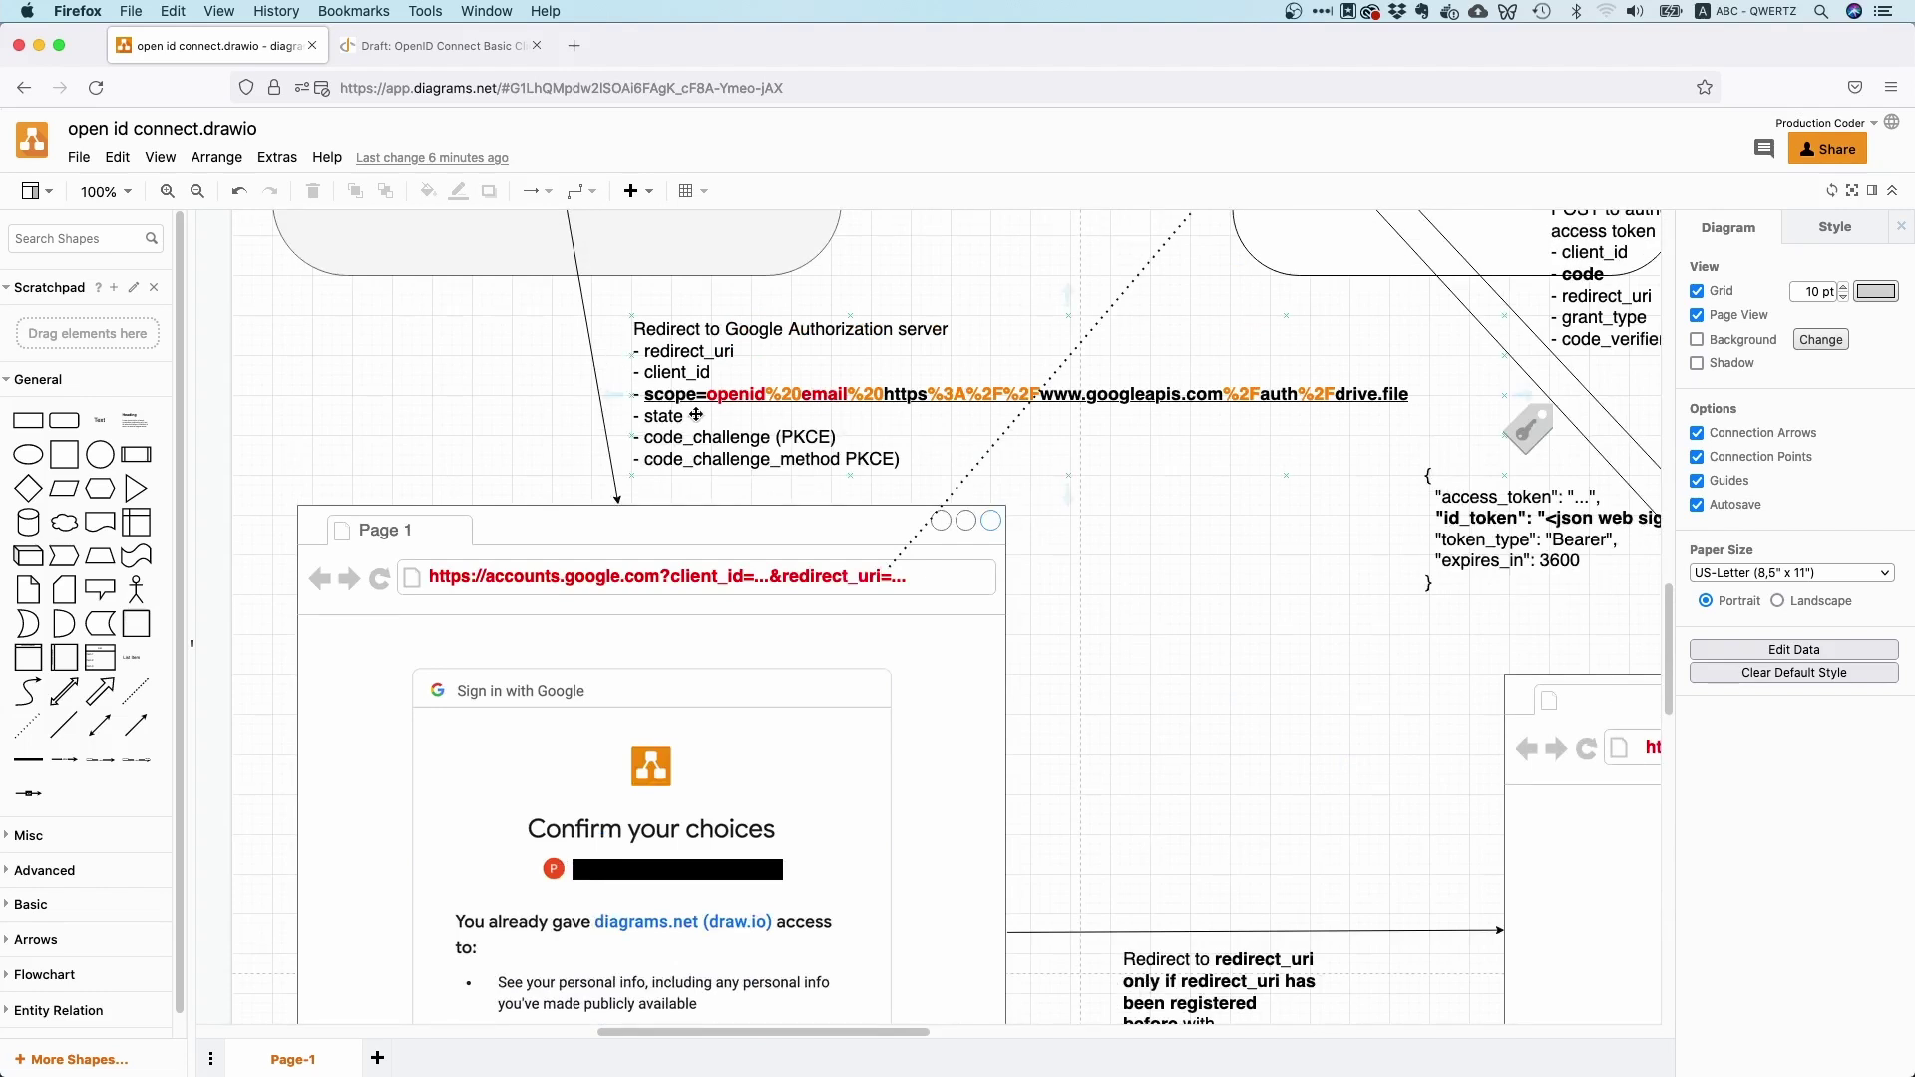
double_click(658, 355)
double_click(703, 357)
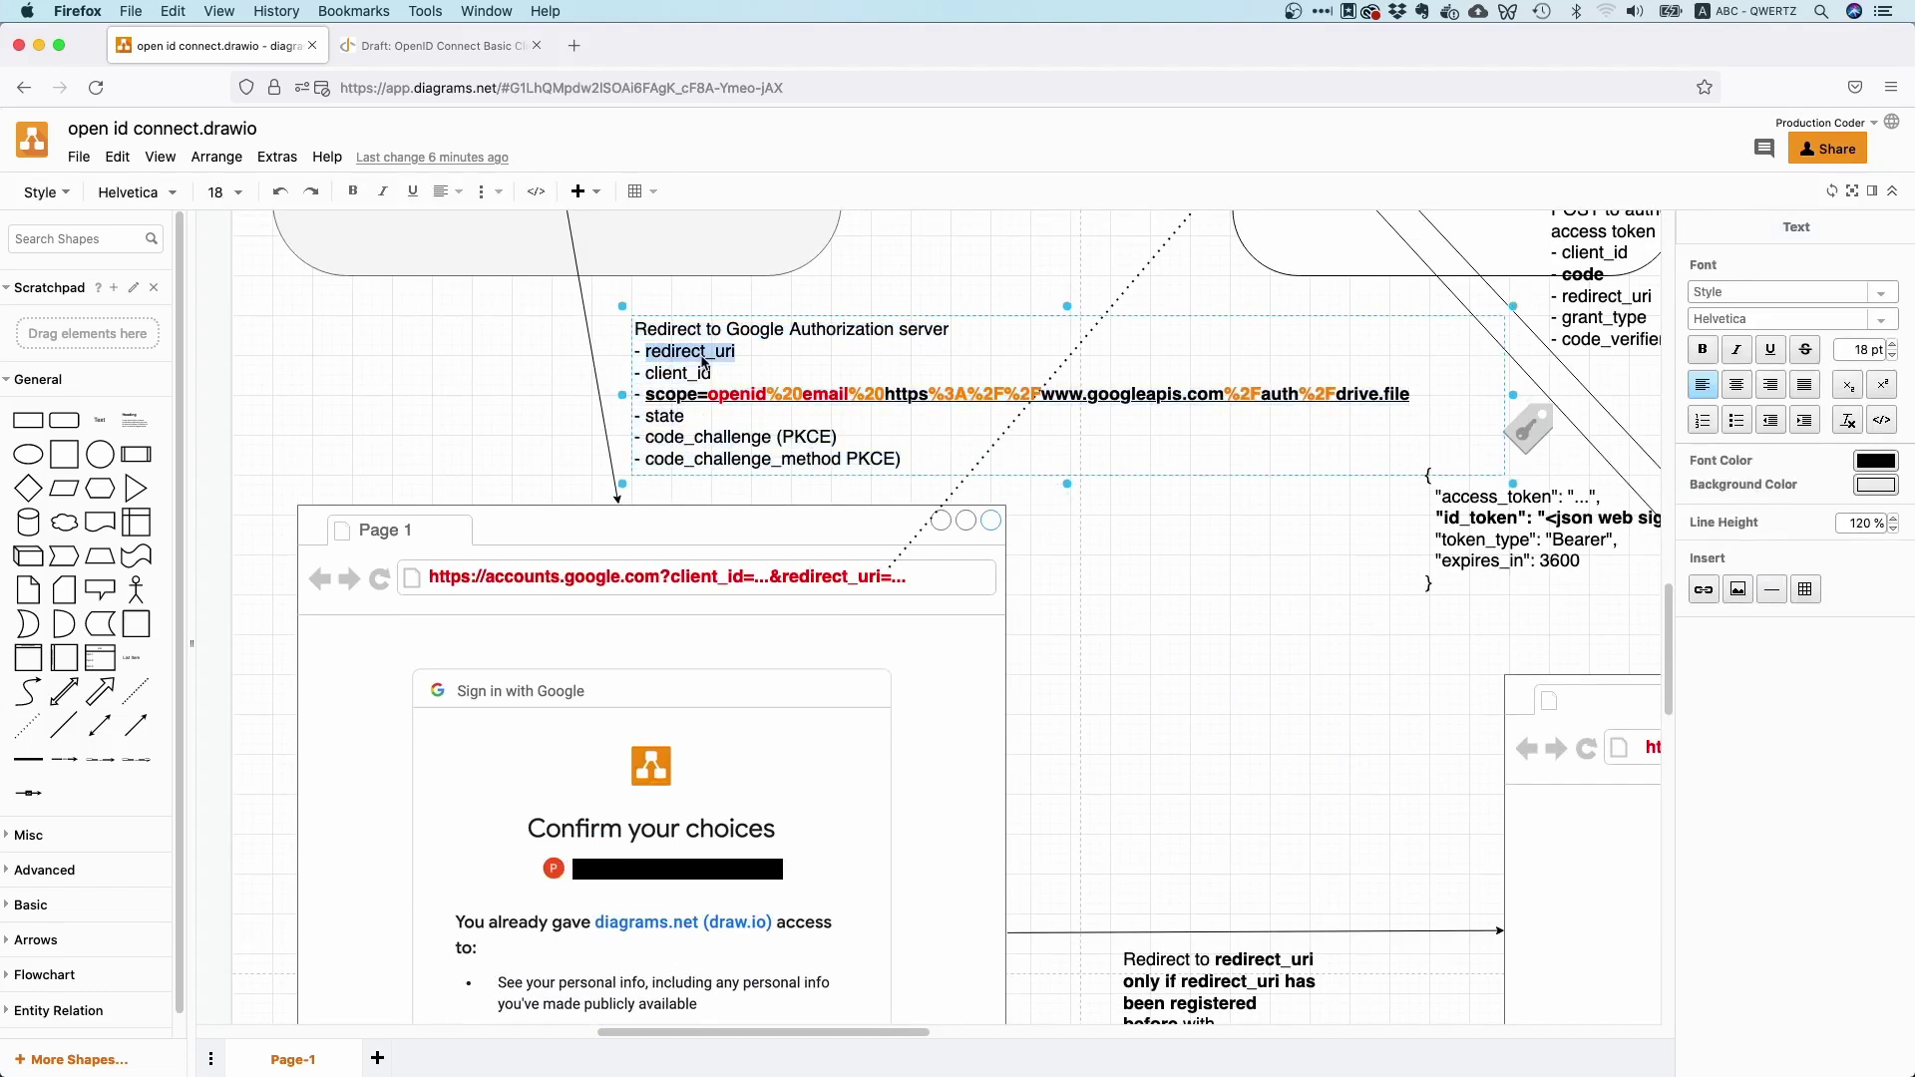
left_click_drag(754, 357, 650, 357)
scroll(348, 458, "up", 9)
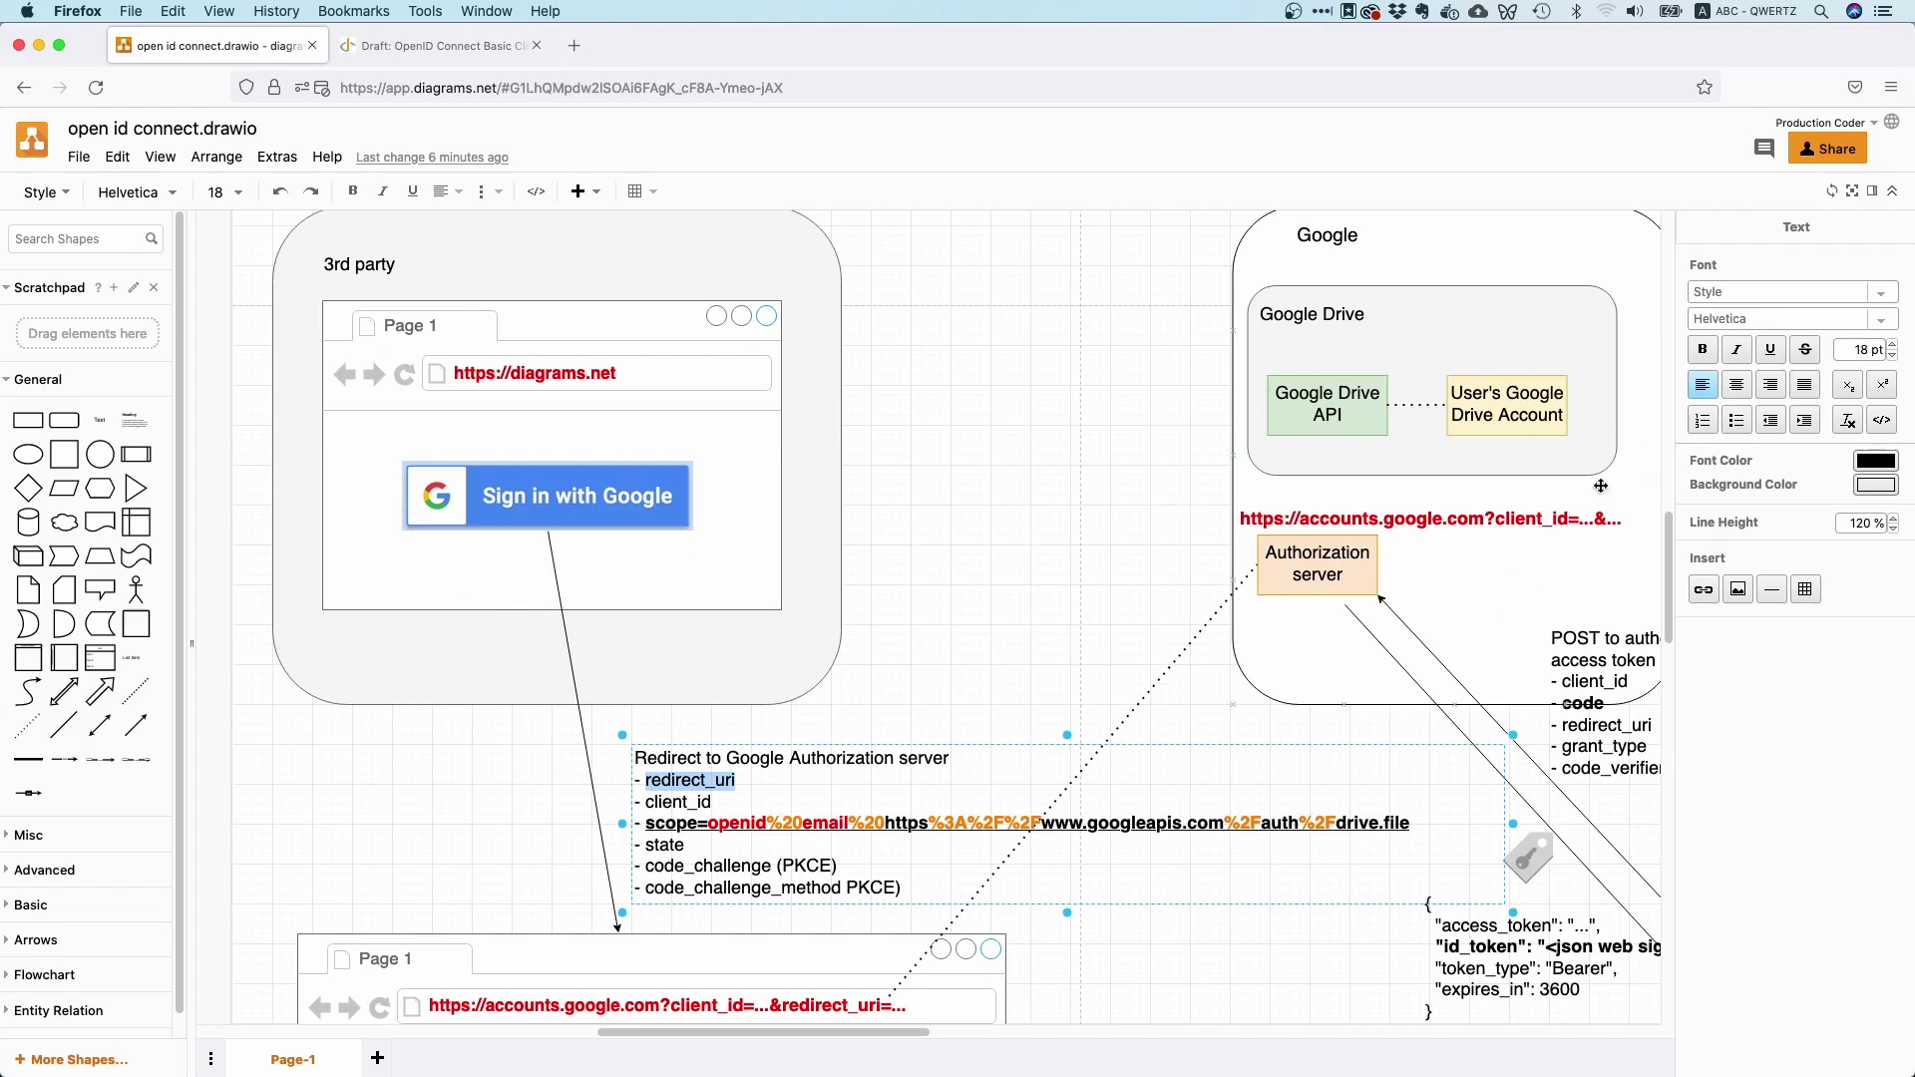
scroll(1374, 680, "down", 15)
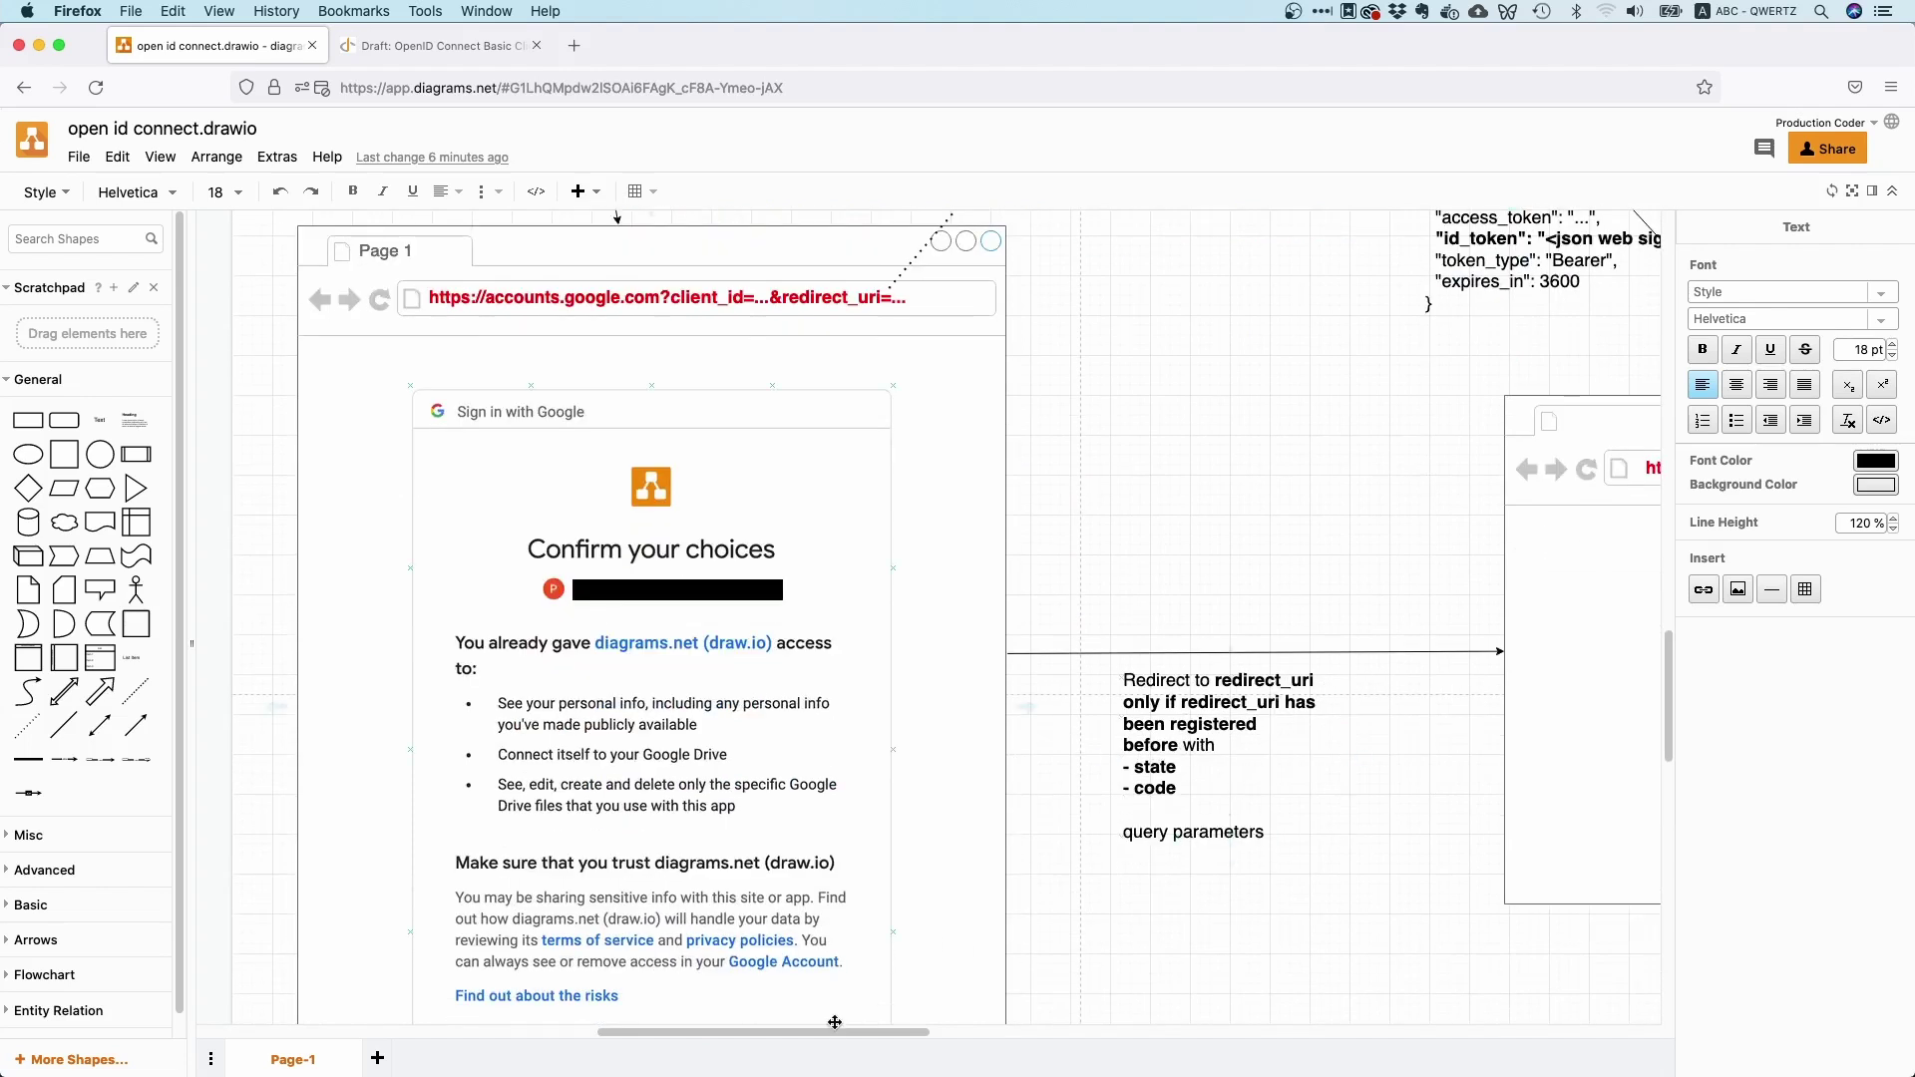
left_click_drag(838, 1032, 1049, 1025)
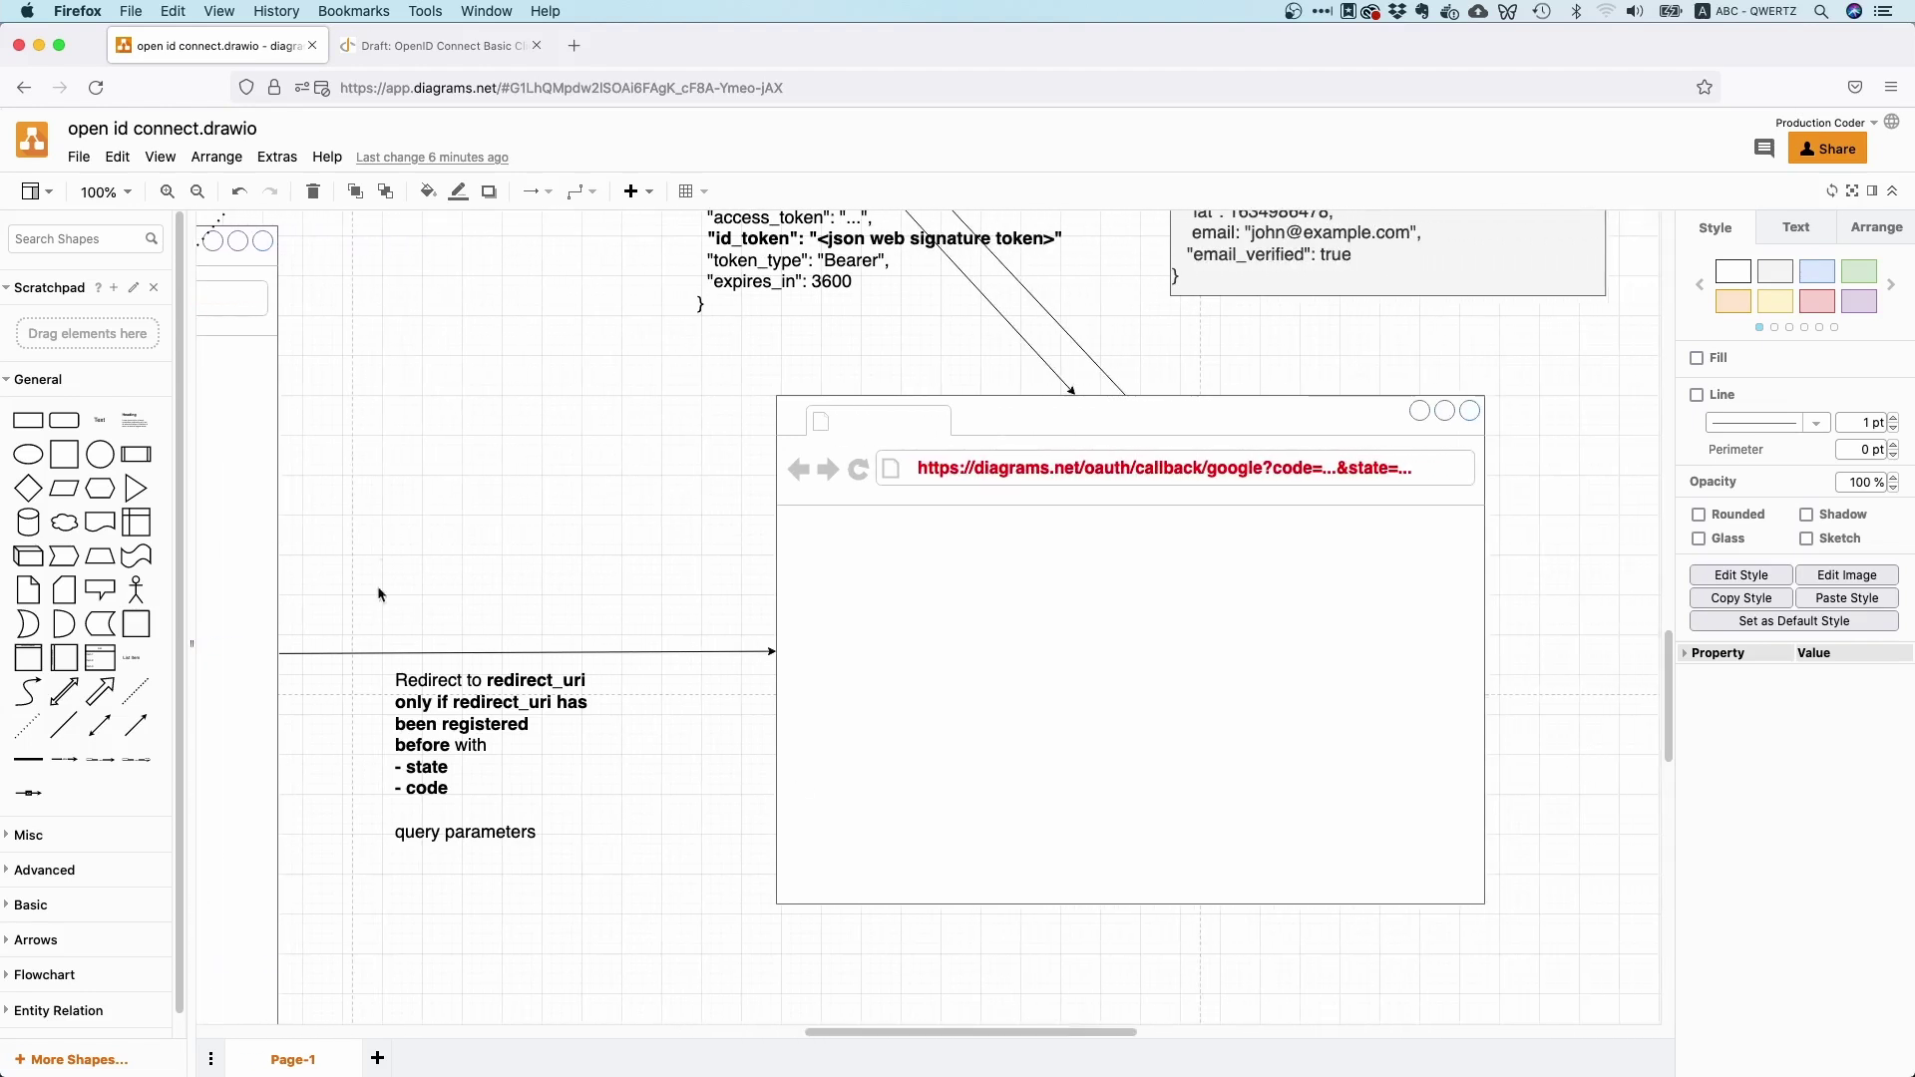
scroll(1025, 561, "up", 5)
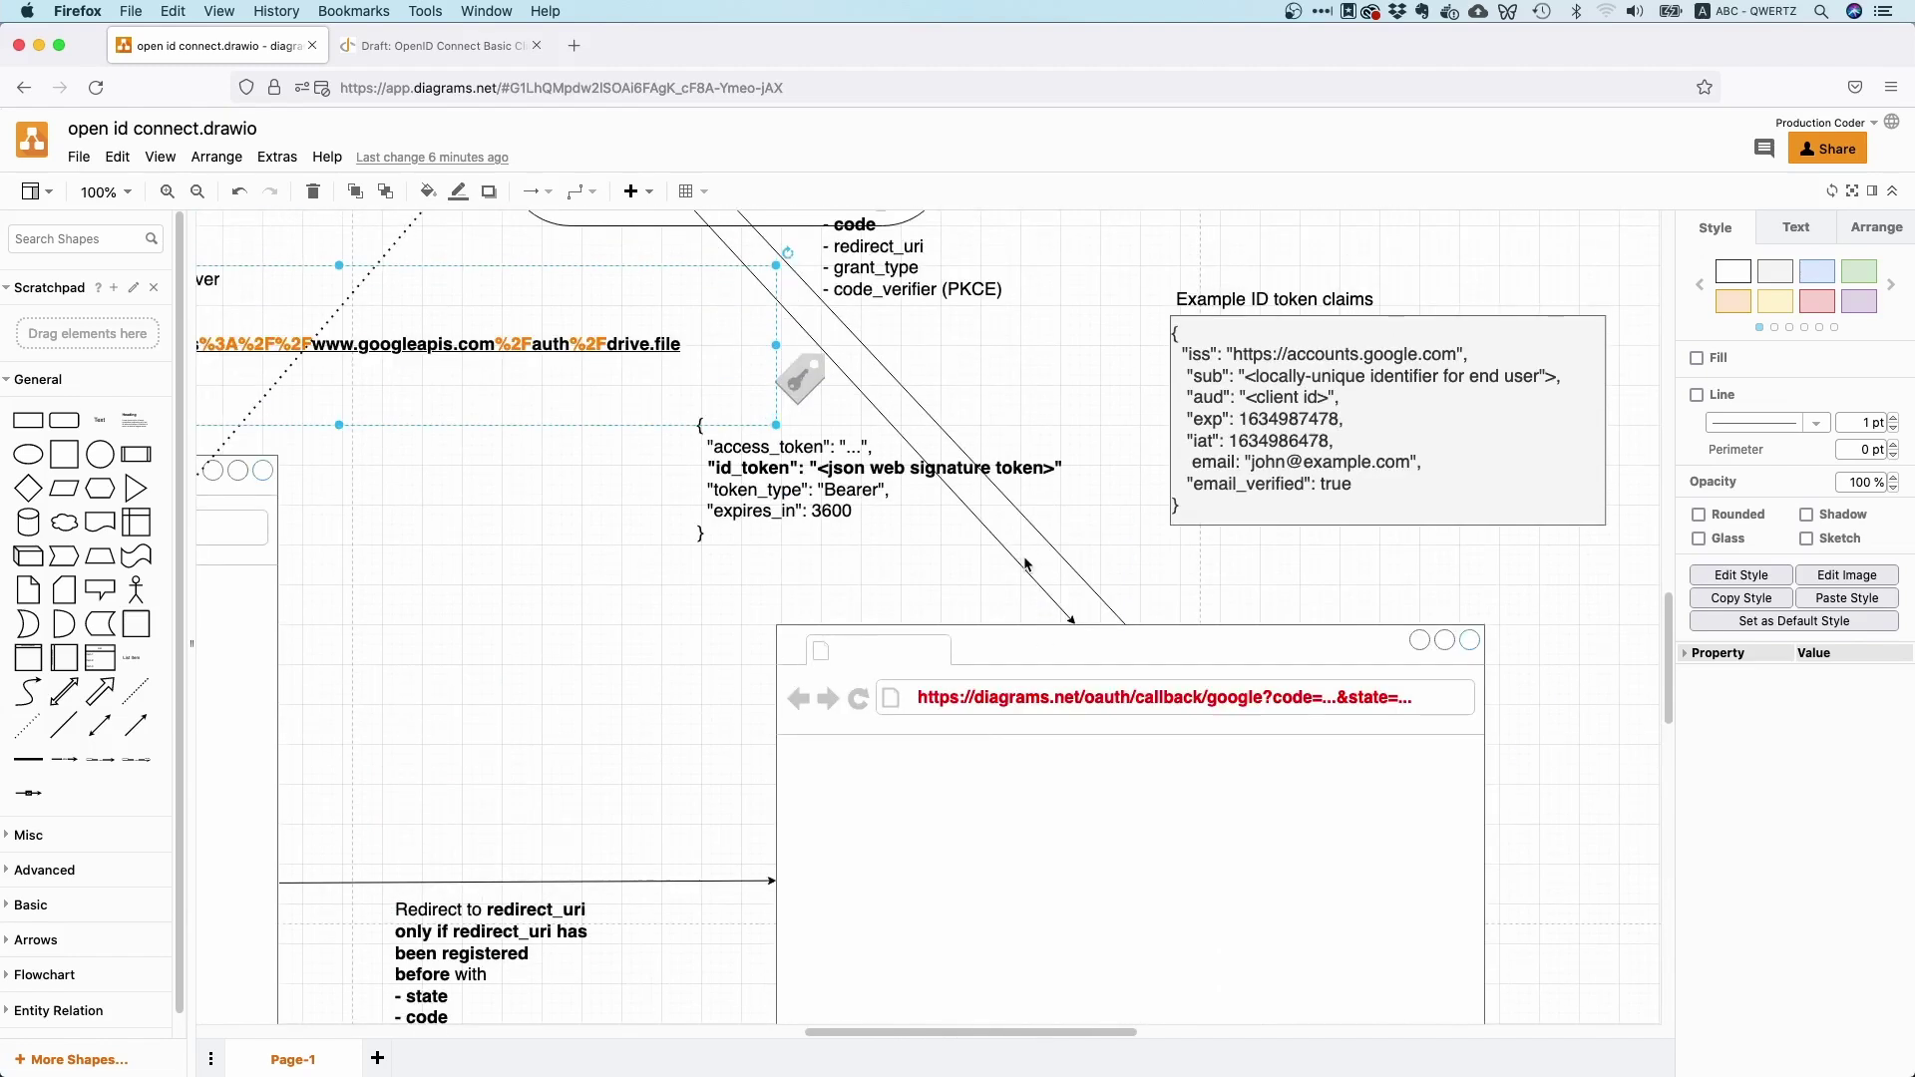
scroll(1026, 562, "up", 4)
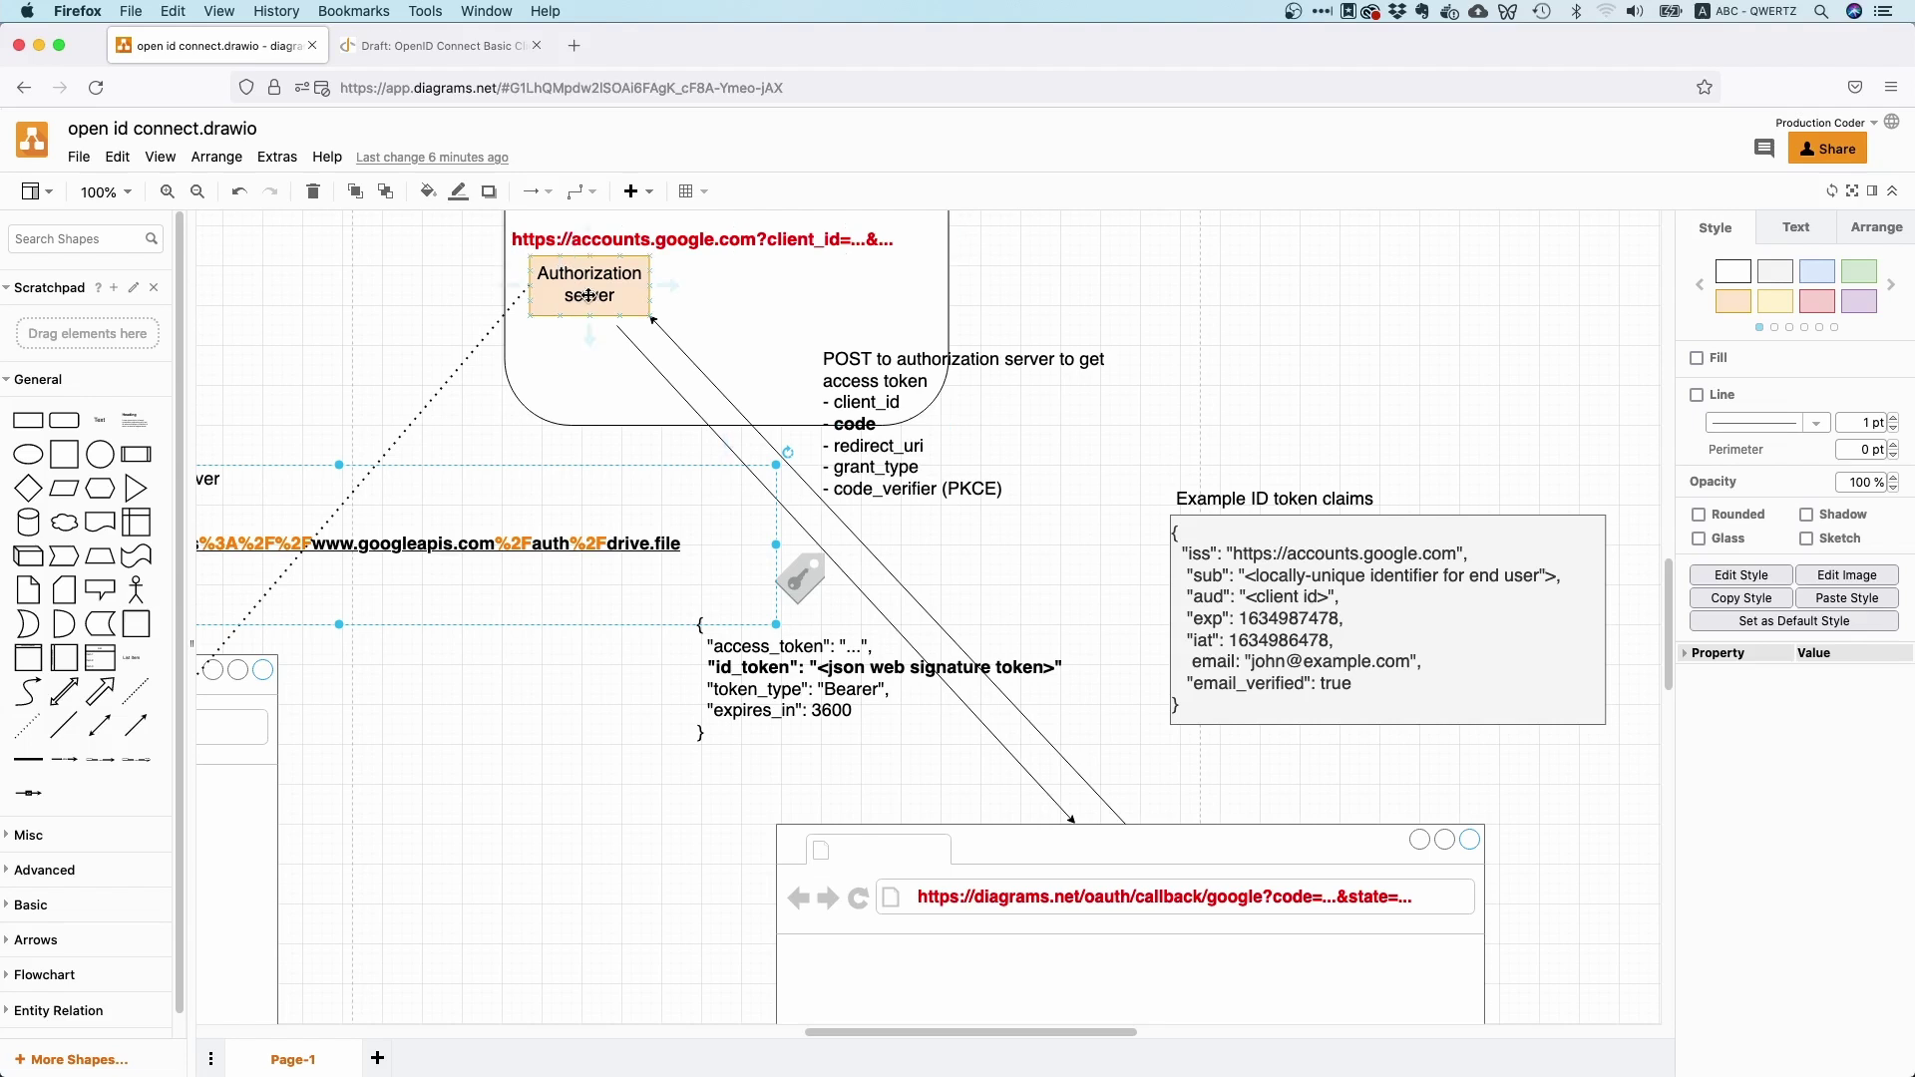
double_click(750, 666)
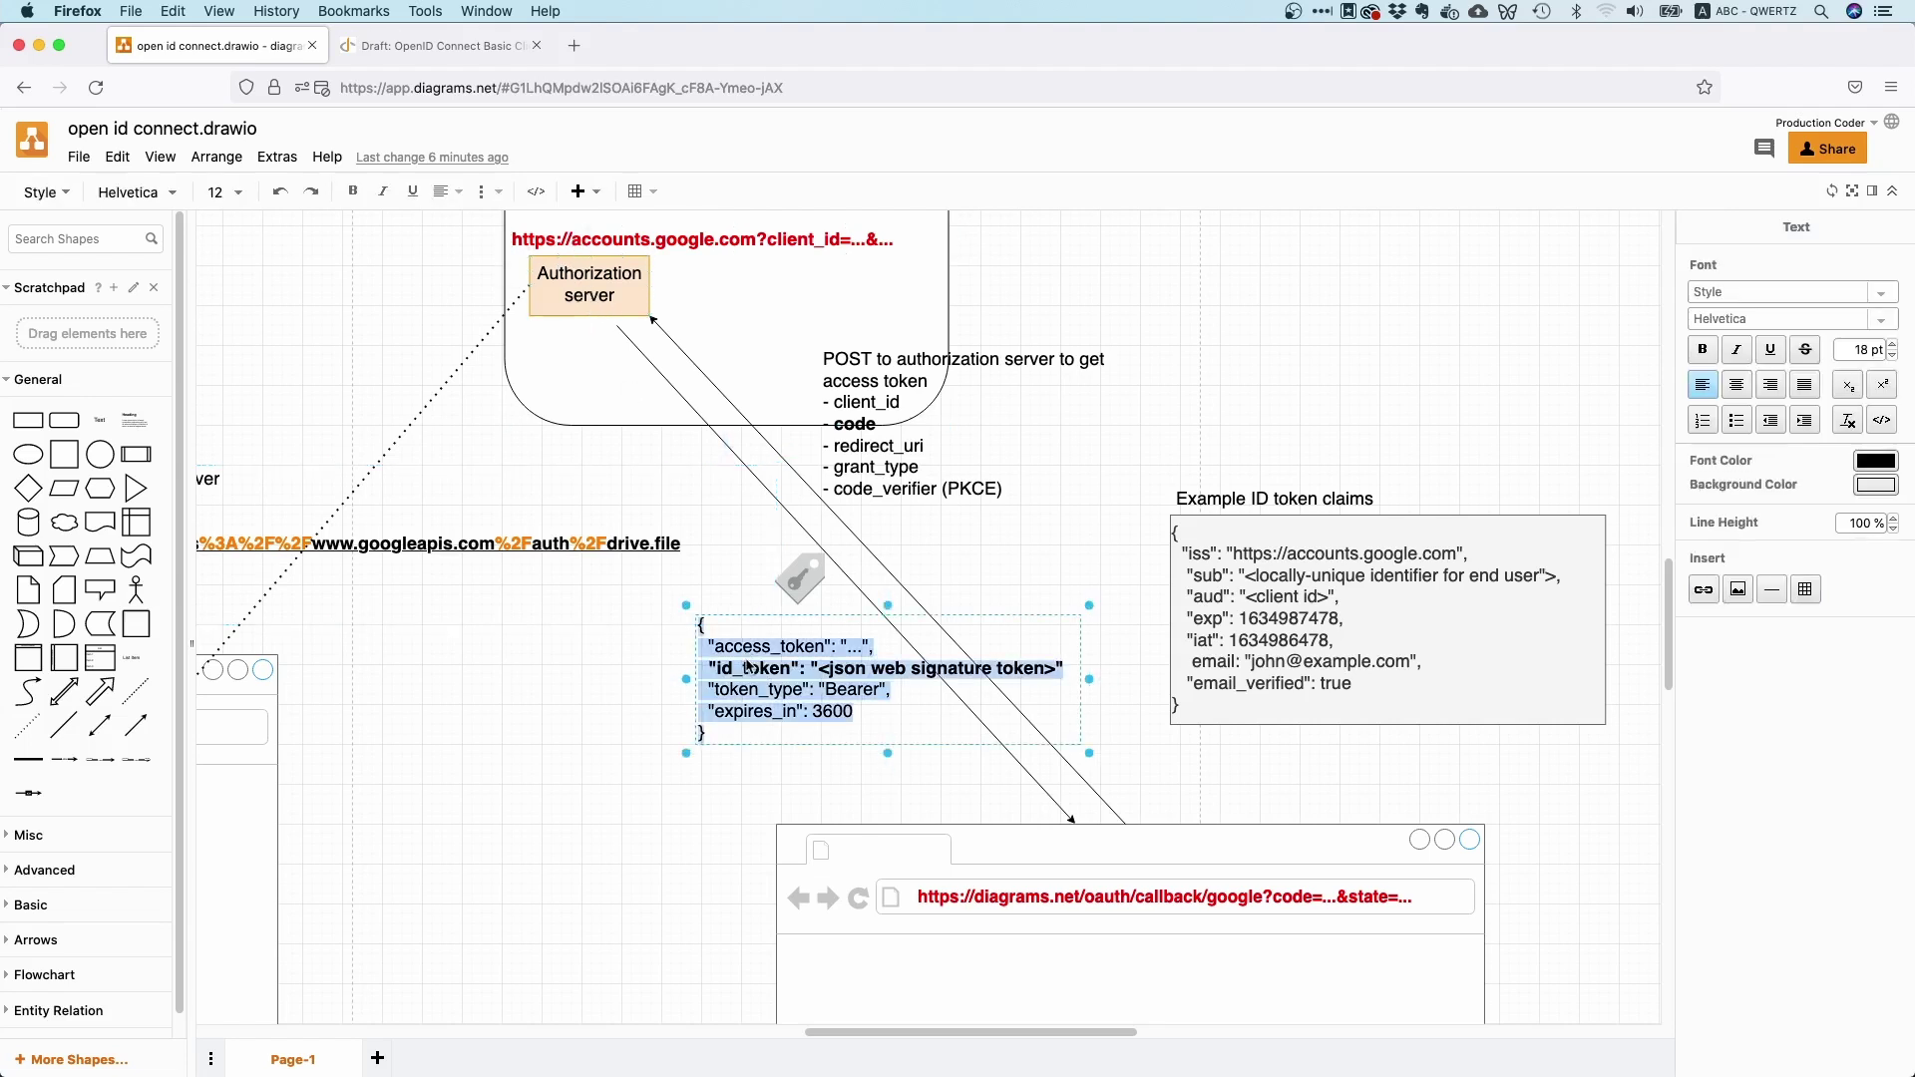
double_click(750, 667)
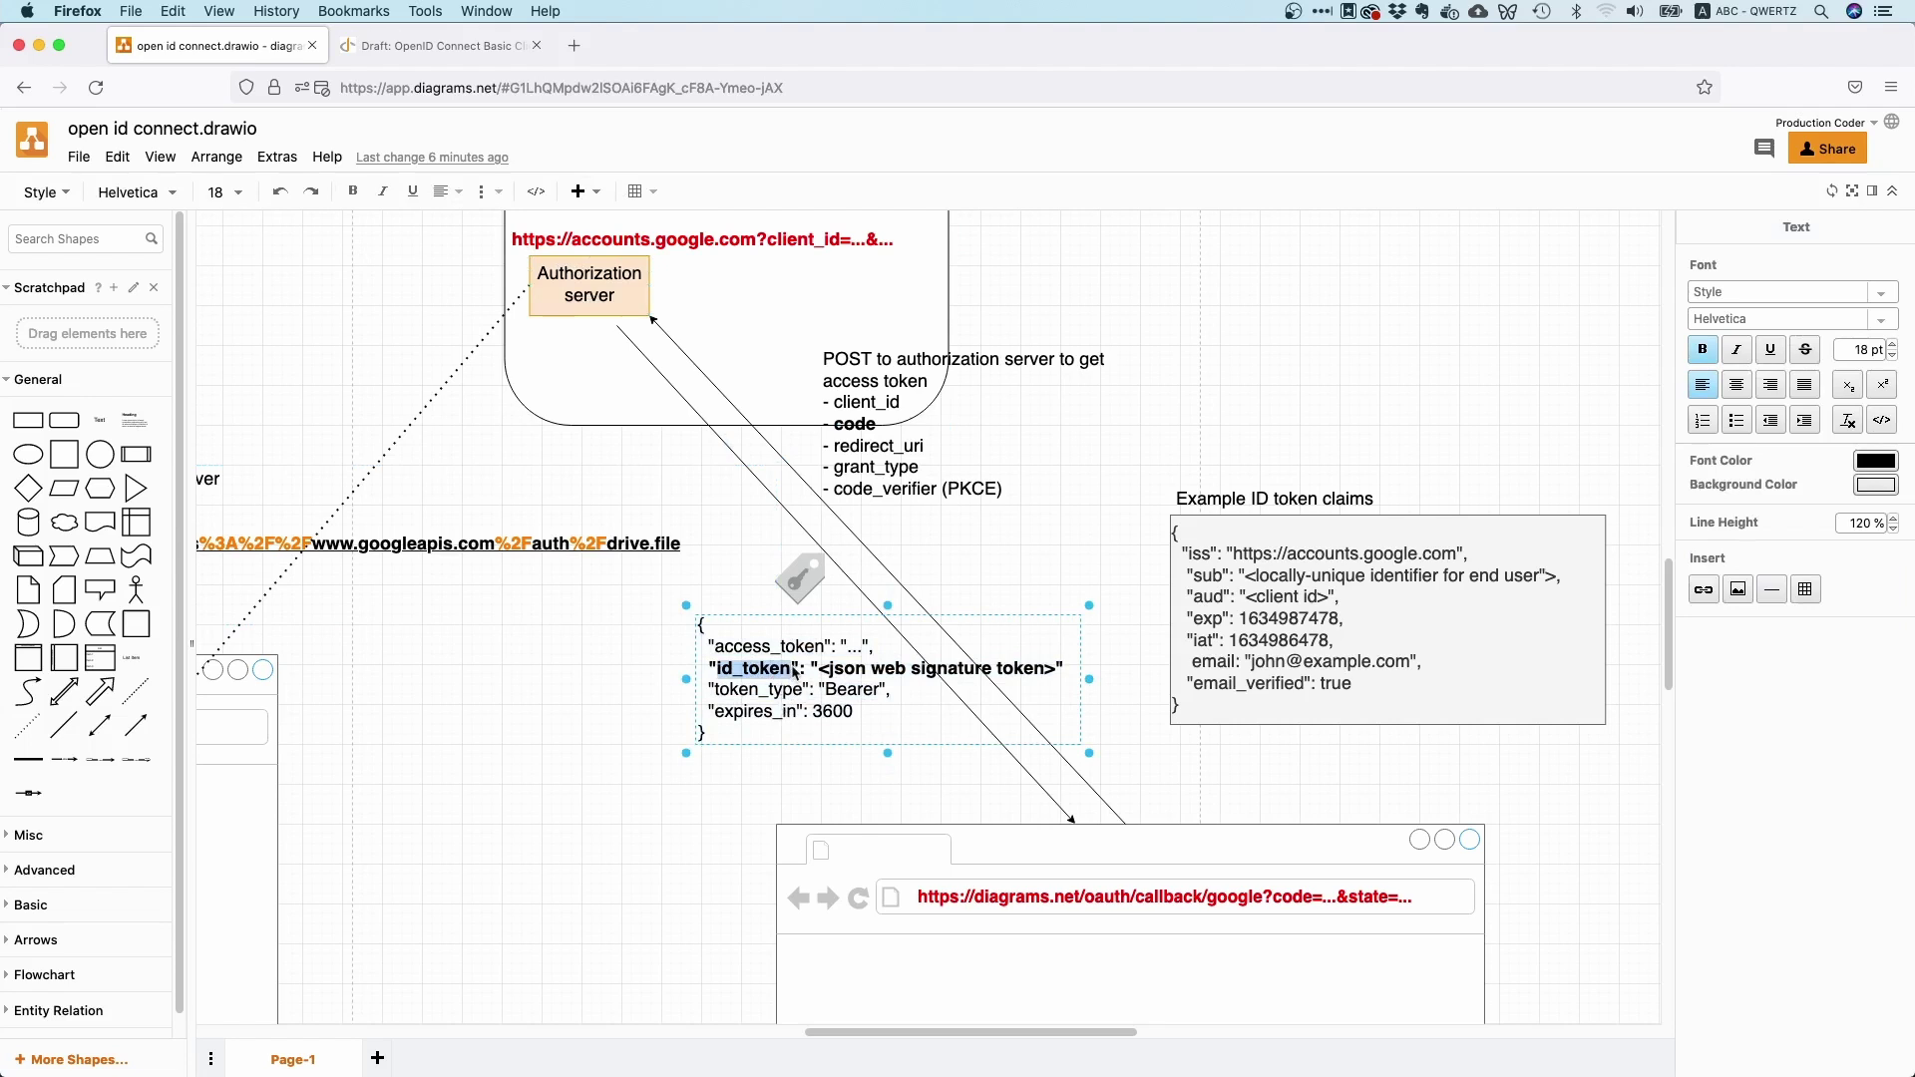
left_click(790, 676)
left_click_drag(787, 678, 721, 682)
left_click(722, 653)
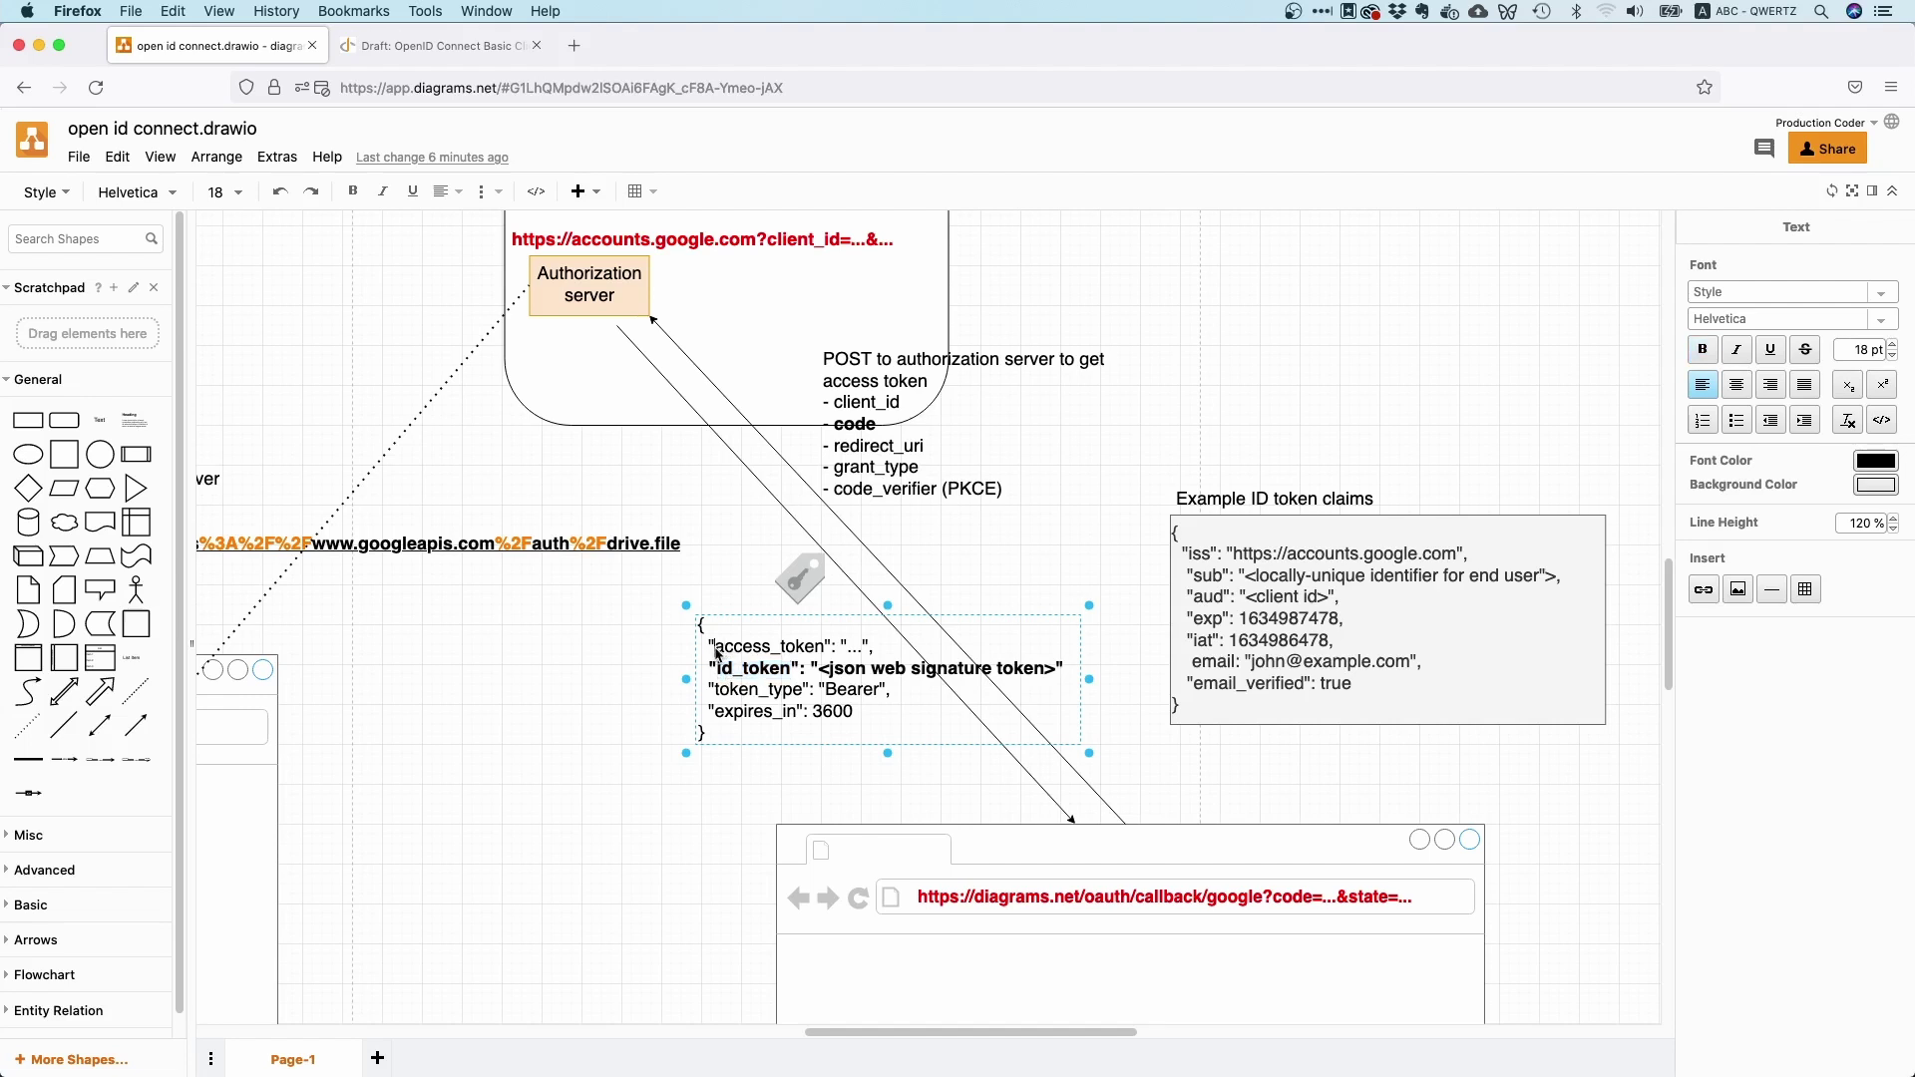
left_click_drag(717, 654, 826, 658)
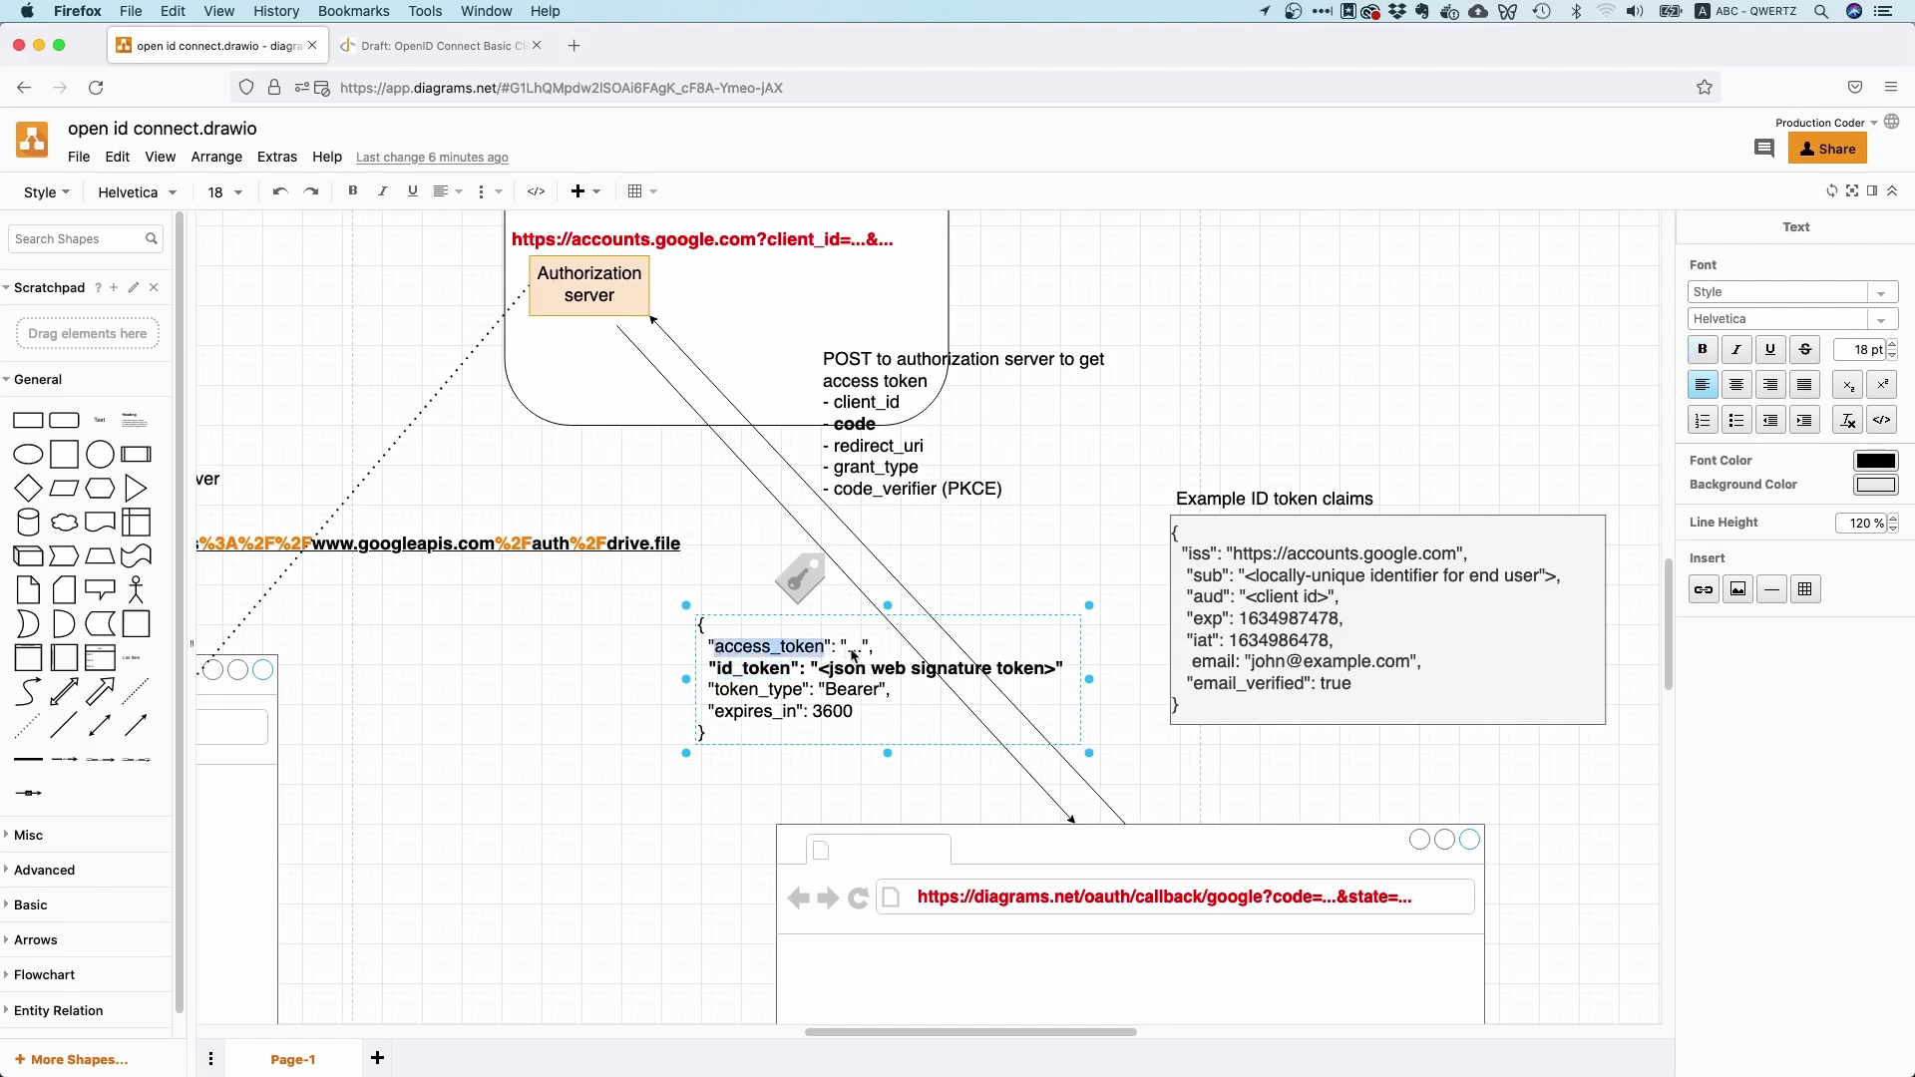
left_click(863, 655)
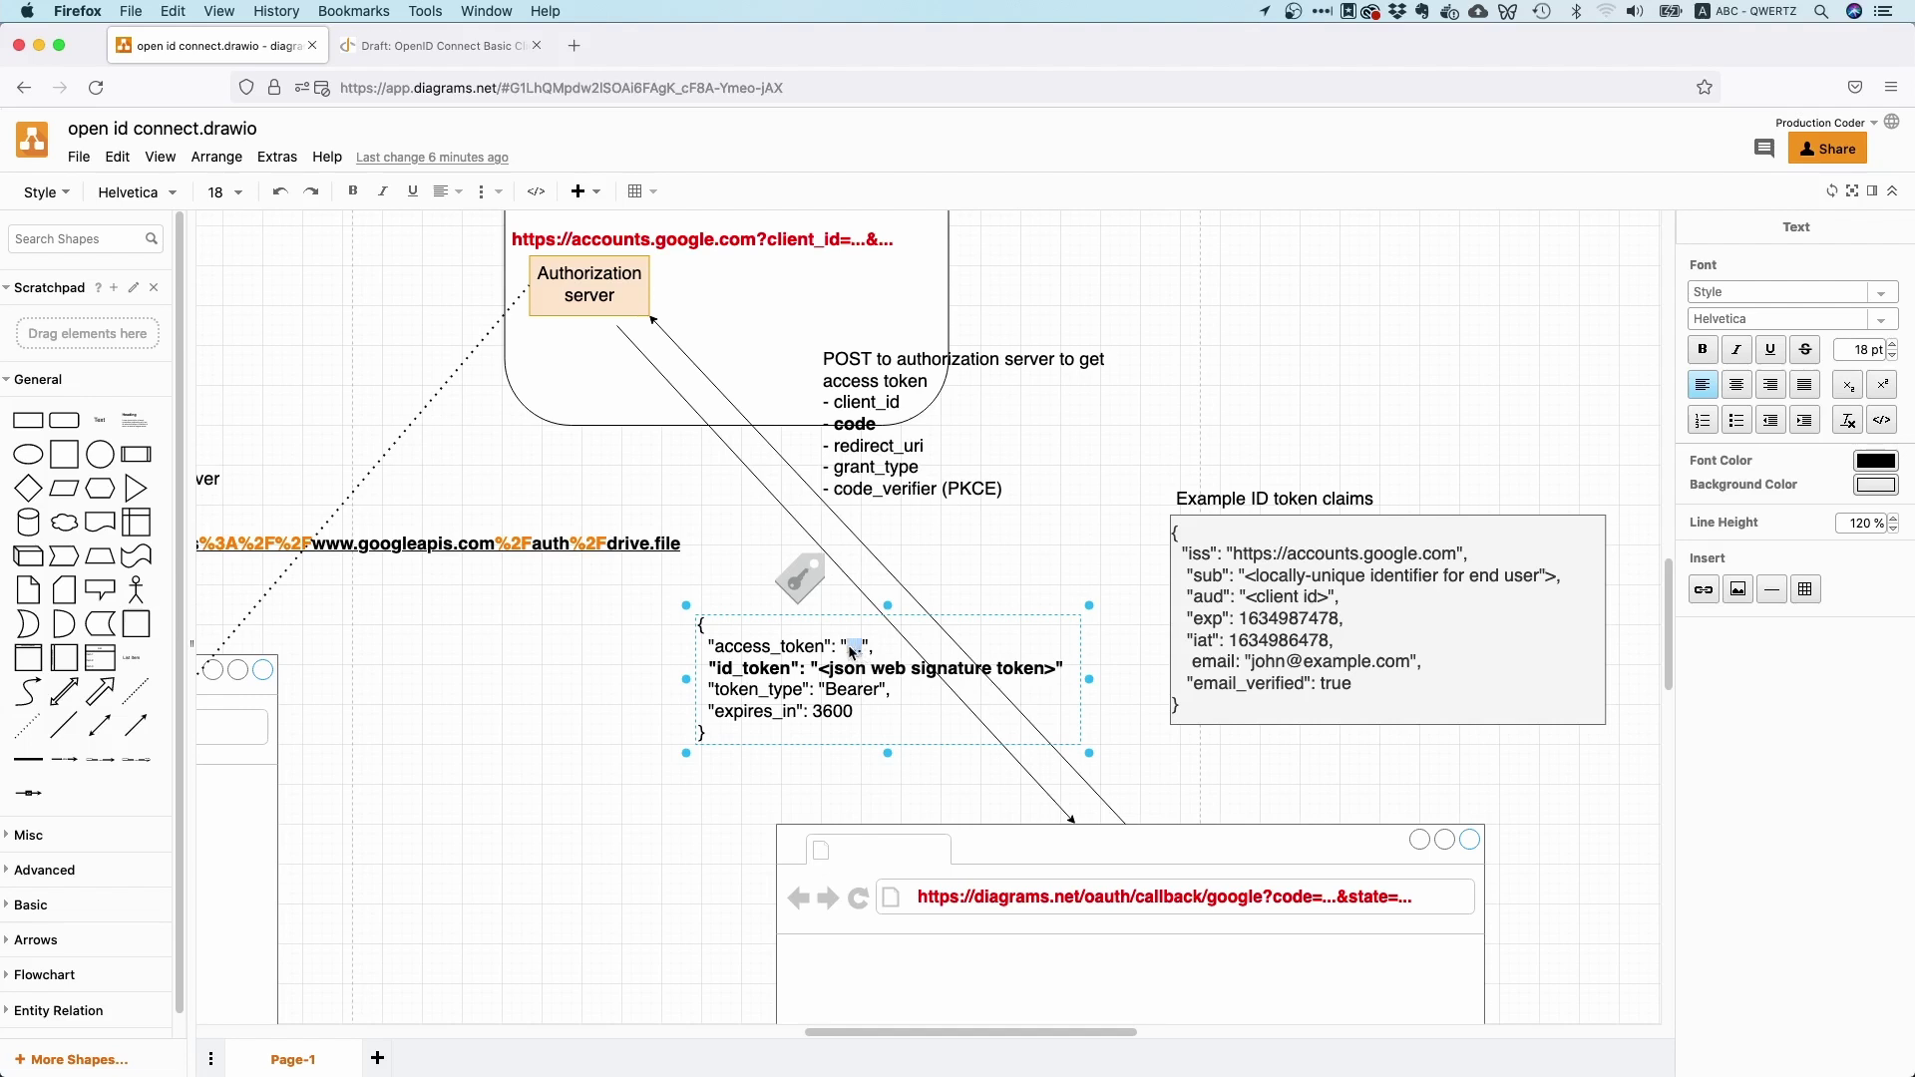
double_click(748, 675)
left_click(720, 677)
left_click_drag(720, 677, 791, 678)
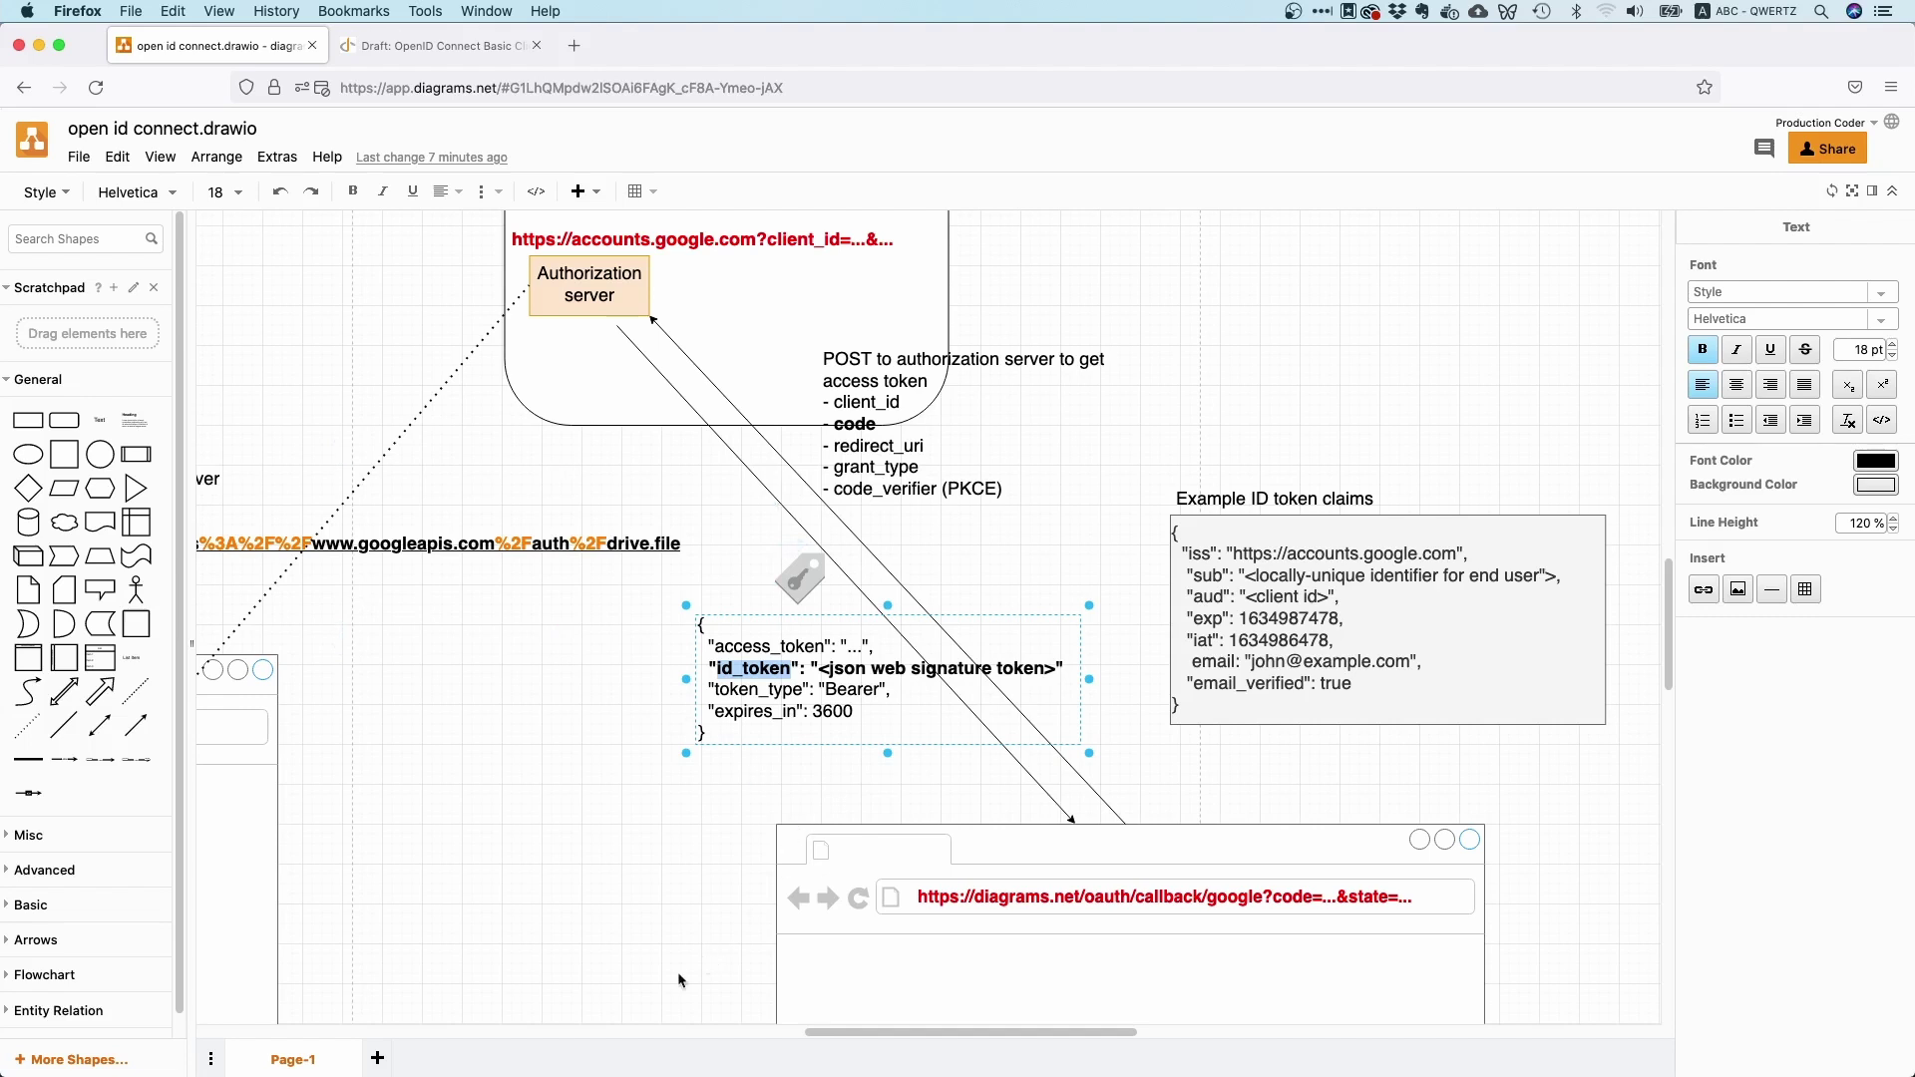
left_click_drag(899, 1033, 952, 1027)
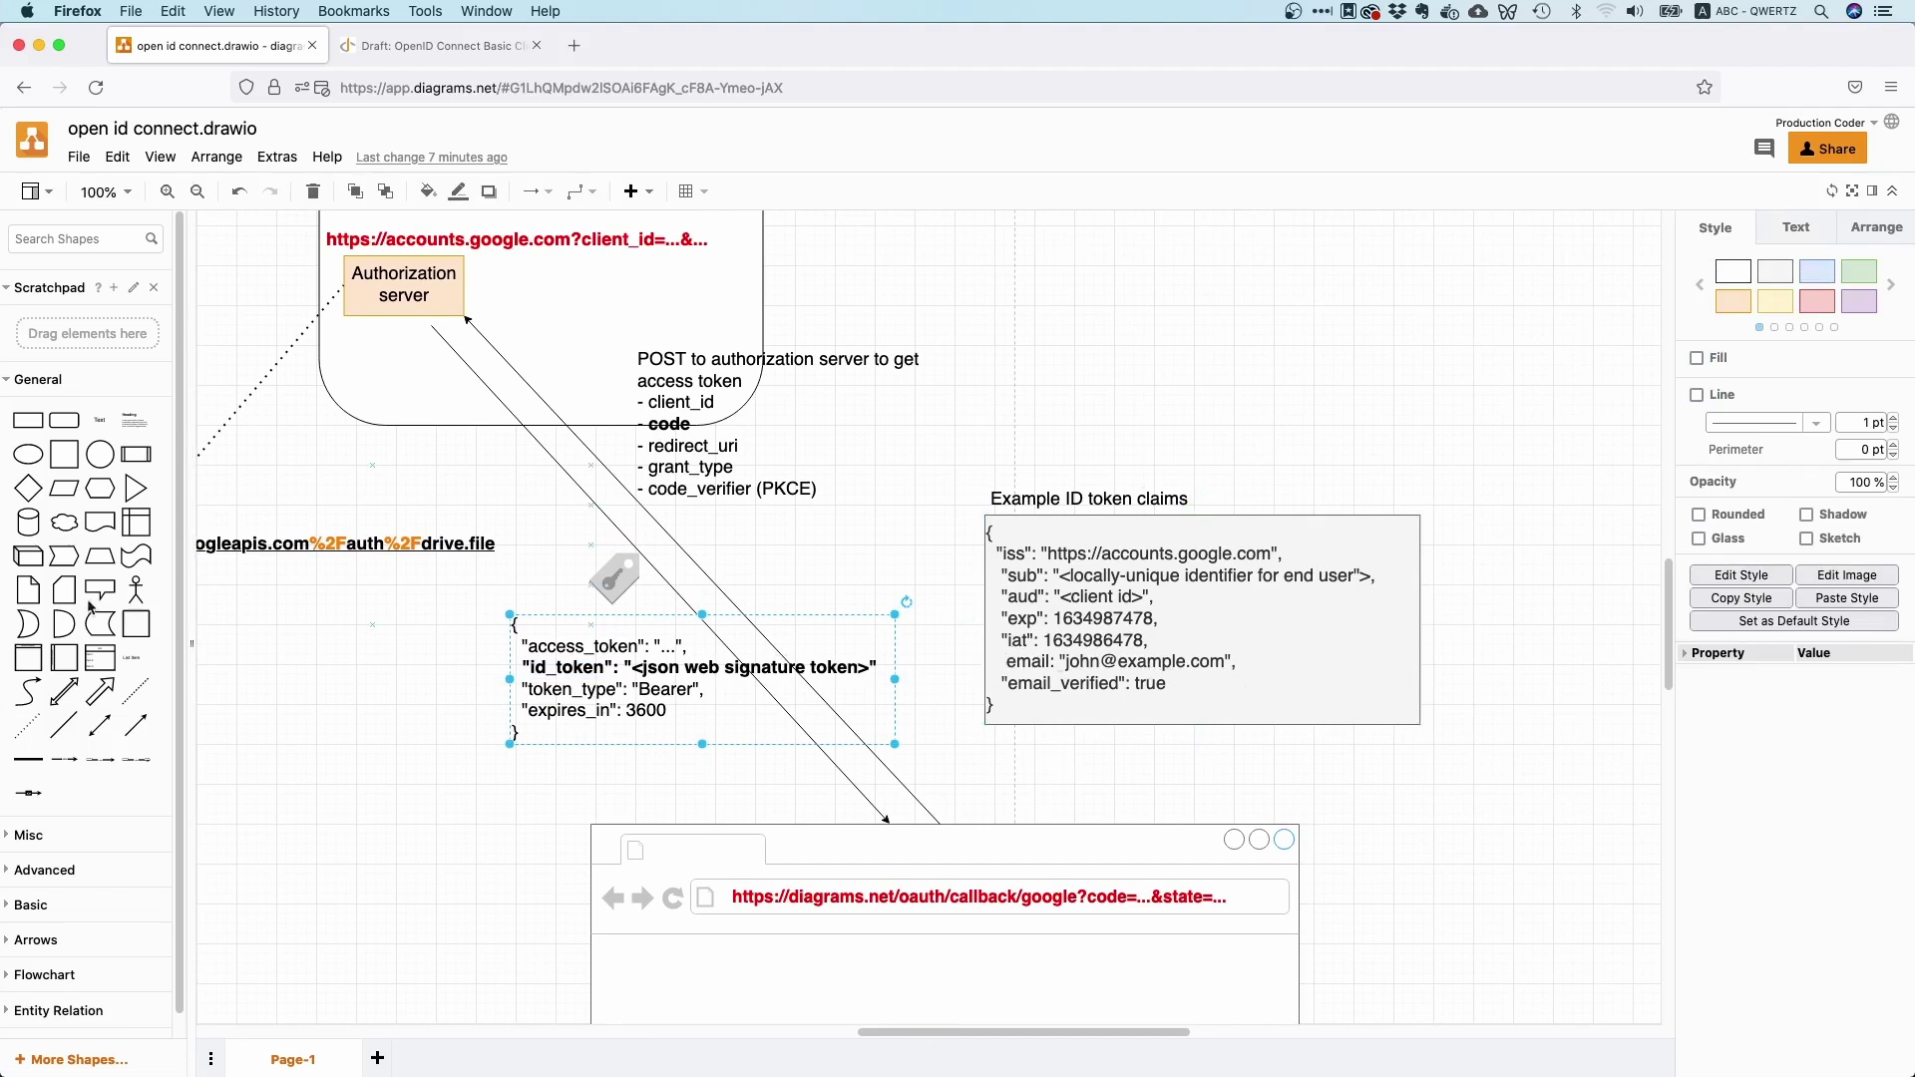
double_click(1042, 664)
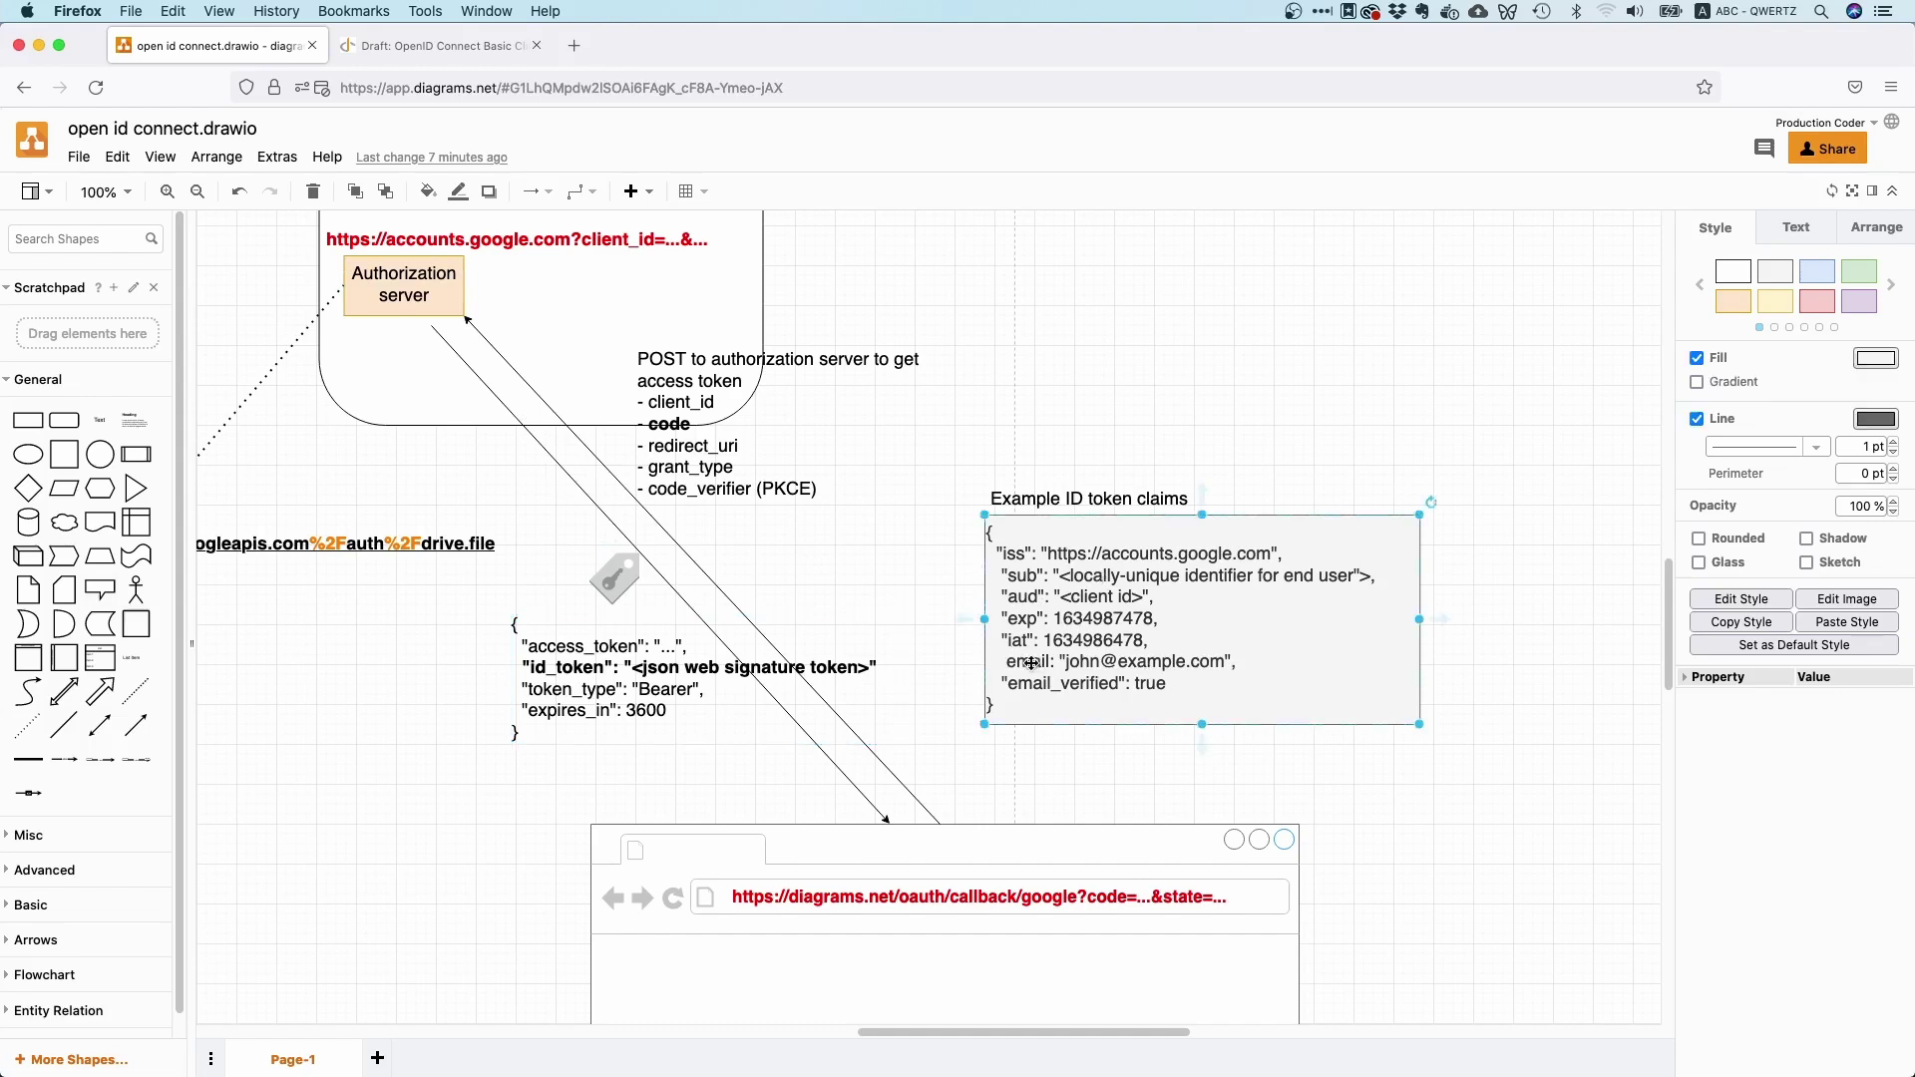
left_click(1044, 674)
double_click(1034, 666)
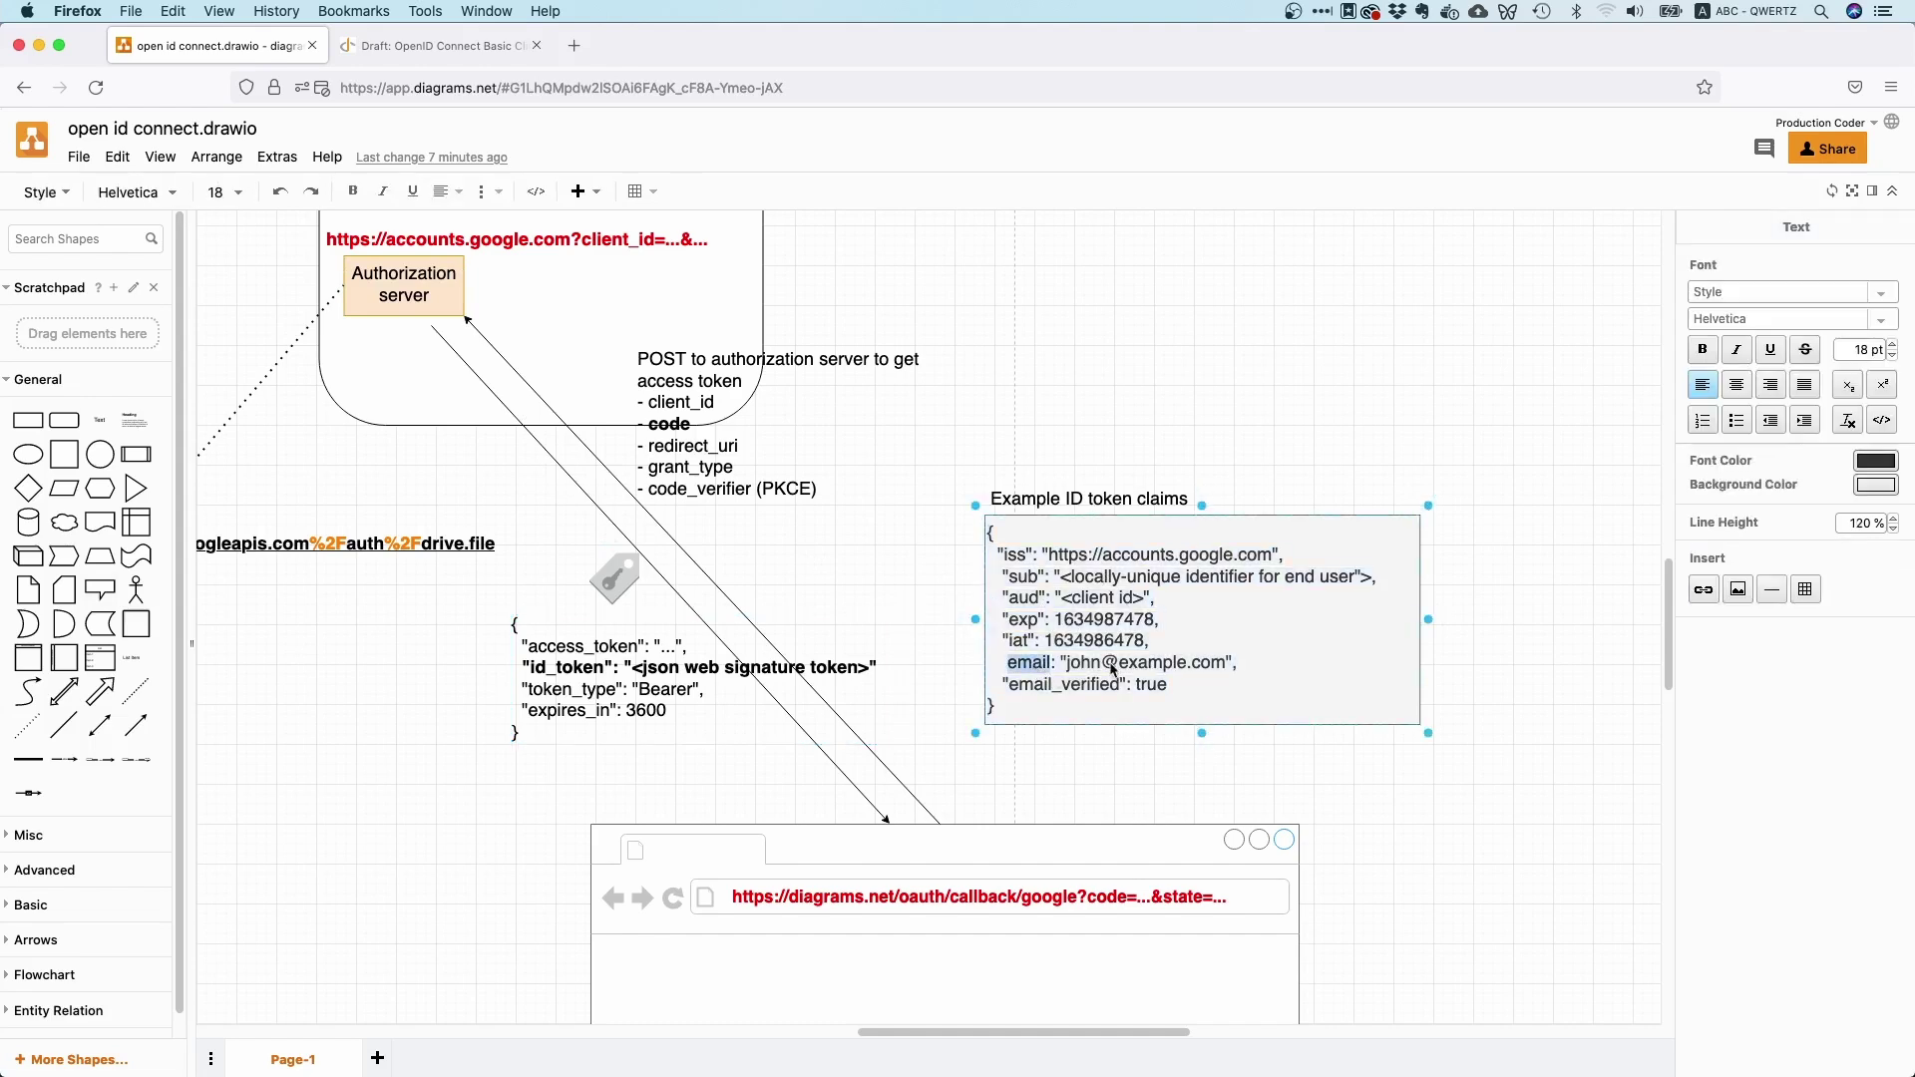
left_click_drag(1247, 655, 1019, 660)
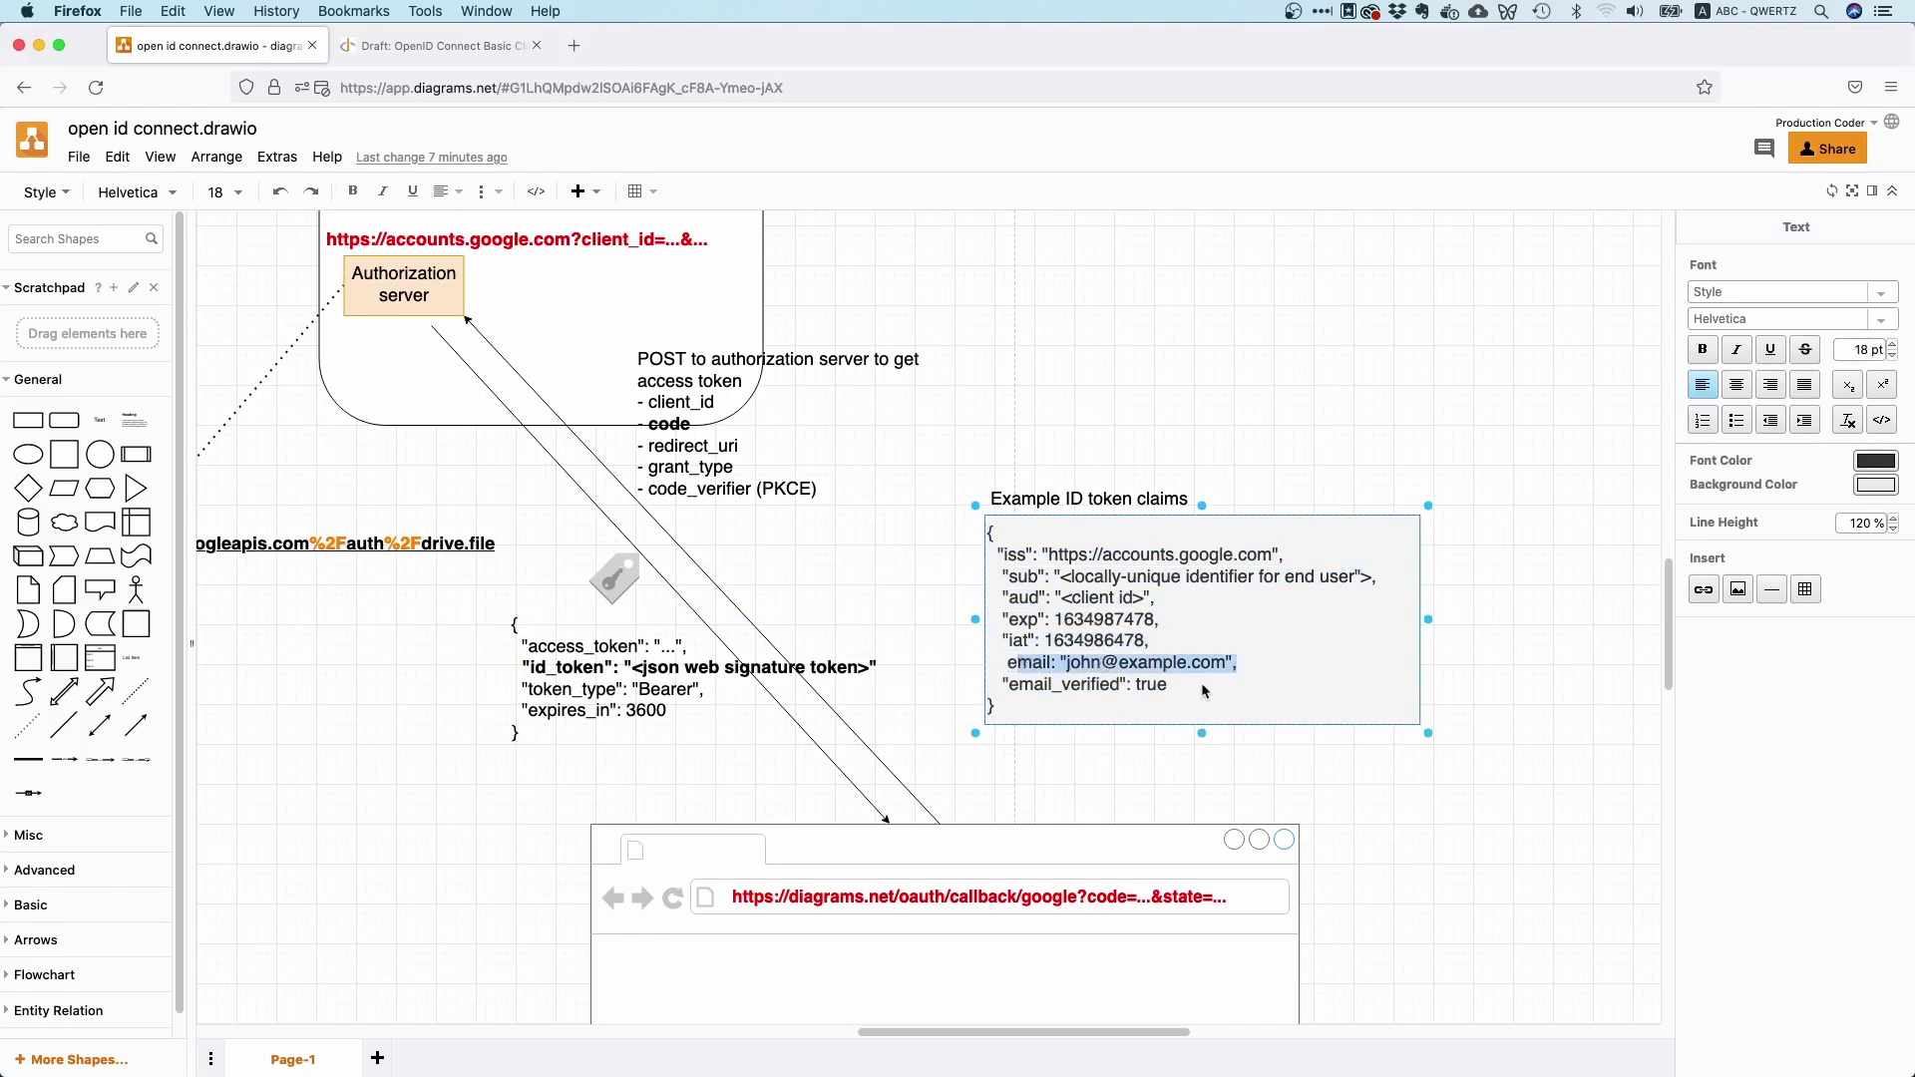
left_click_drag(1204, 690, 1004, 688)
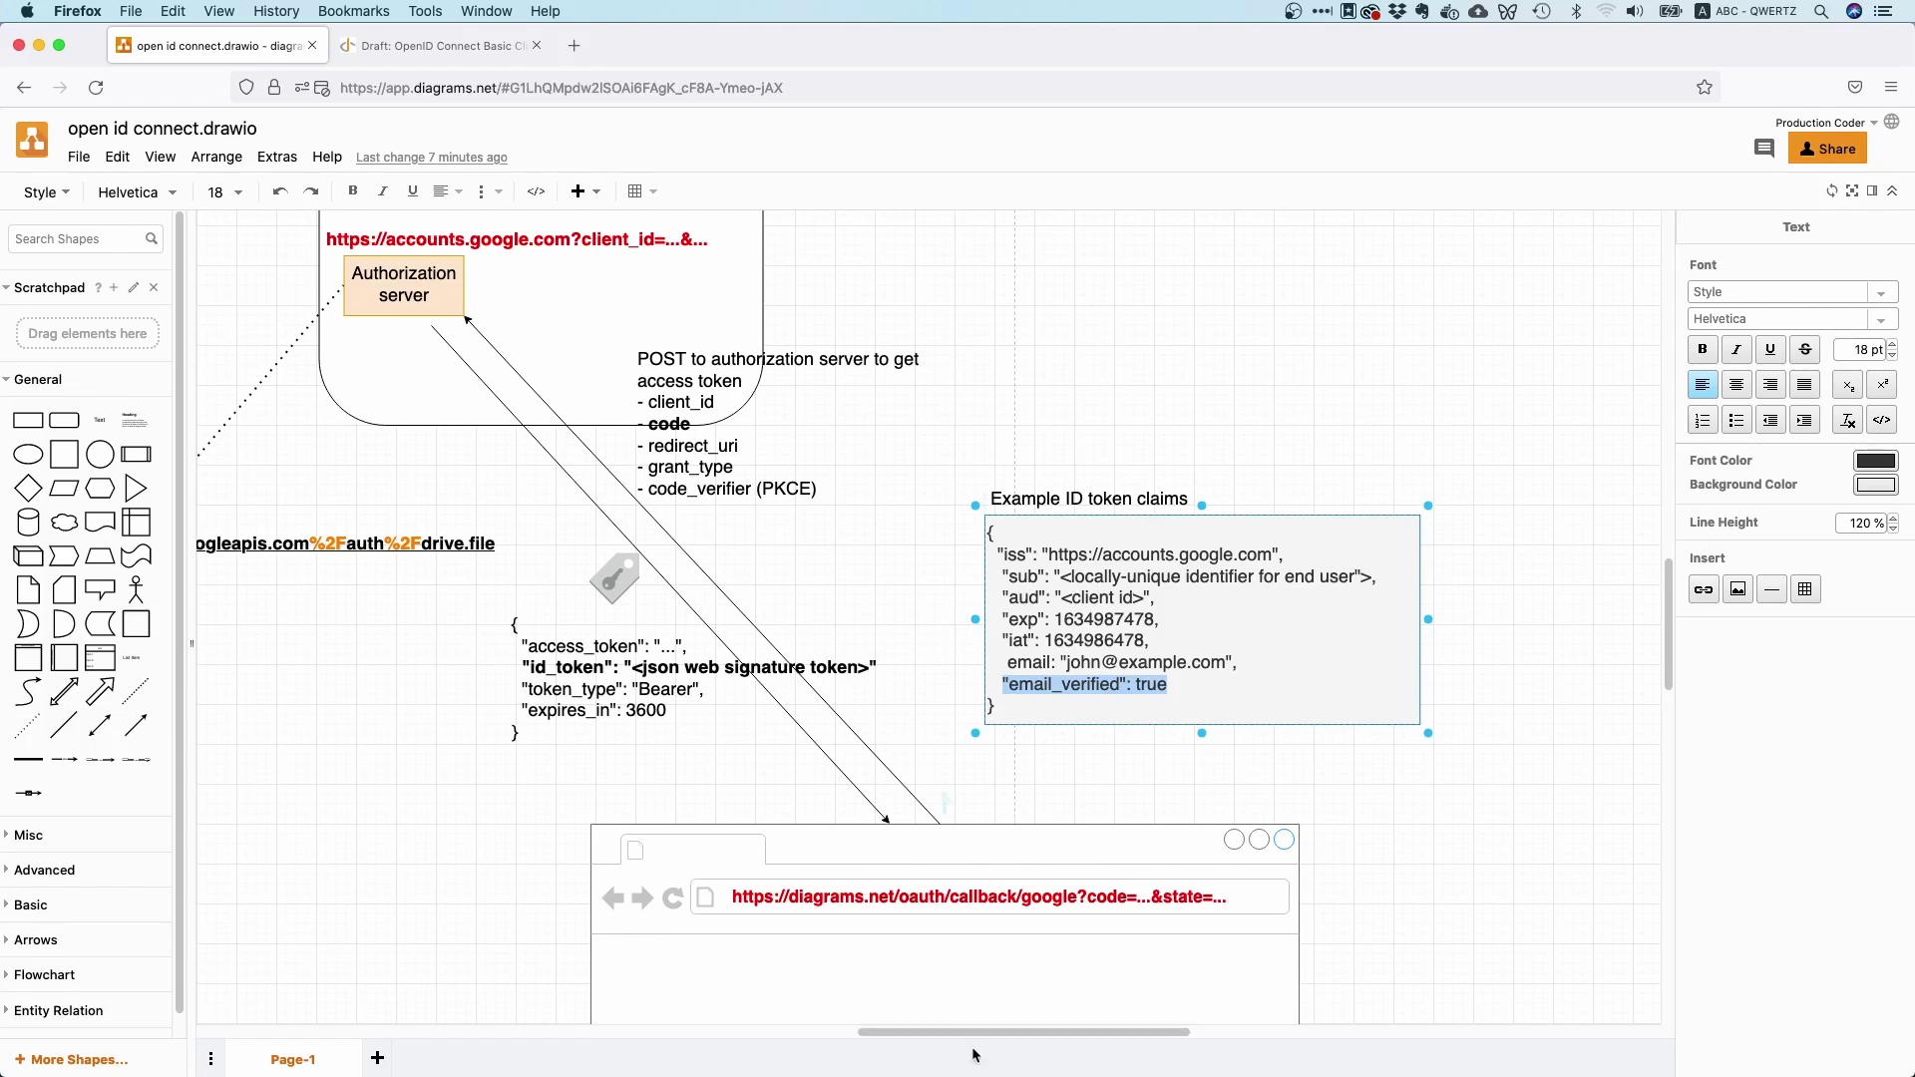
left_click_drag(974, 1033, 820, 975)
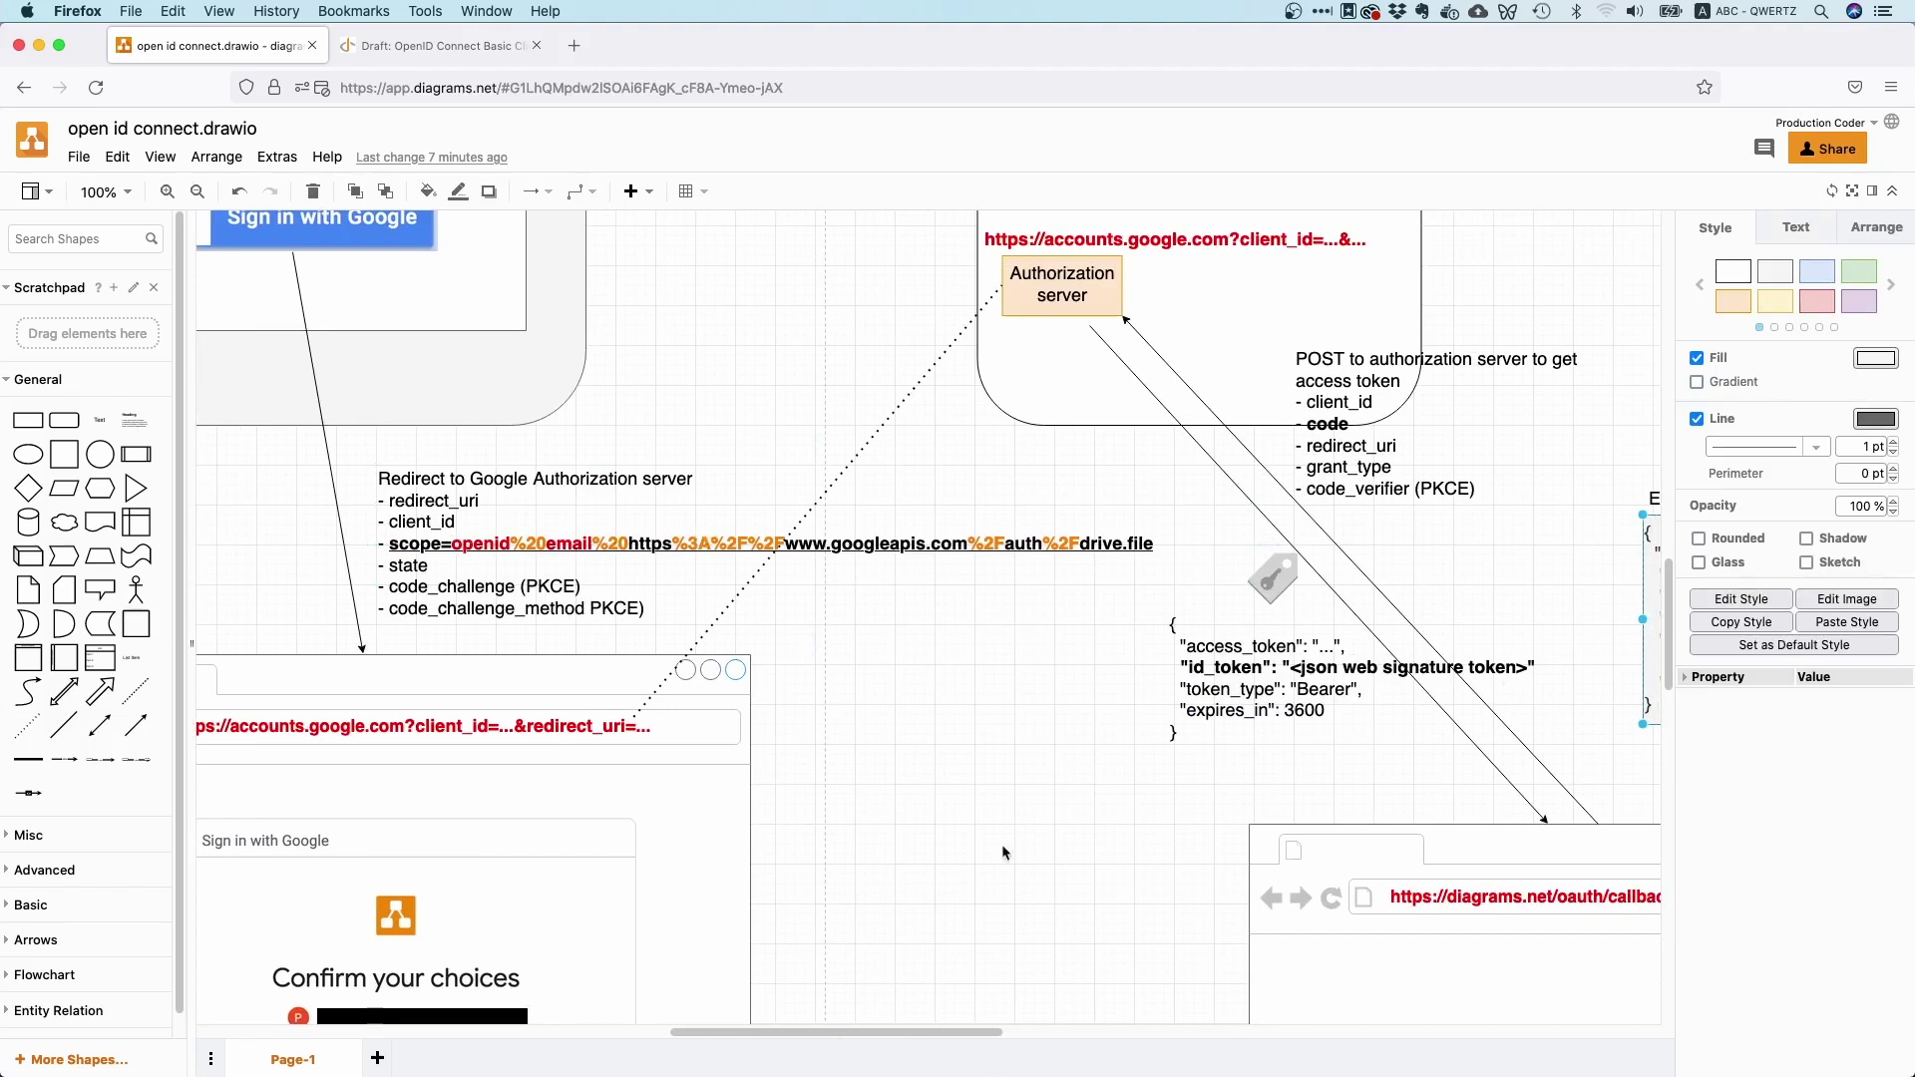
left_click(1026, 804)
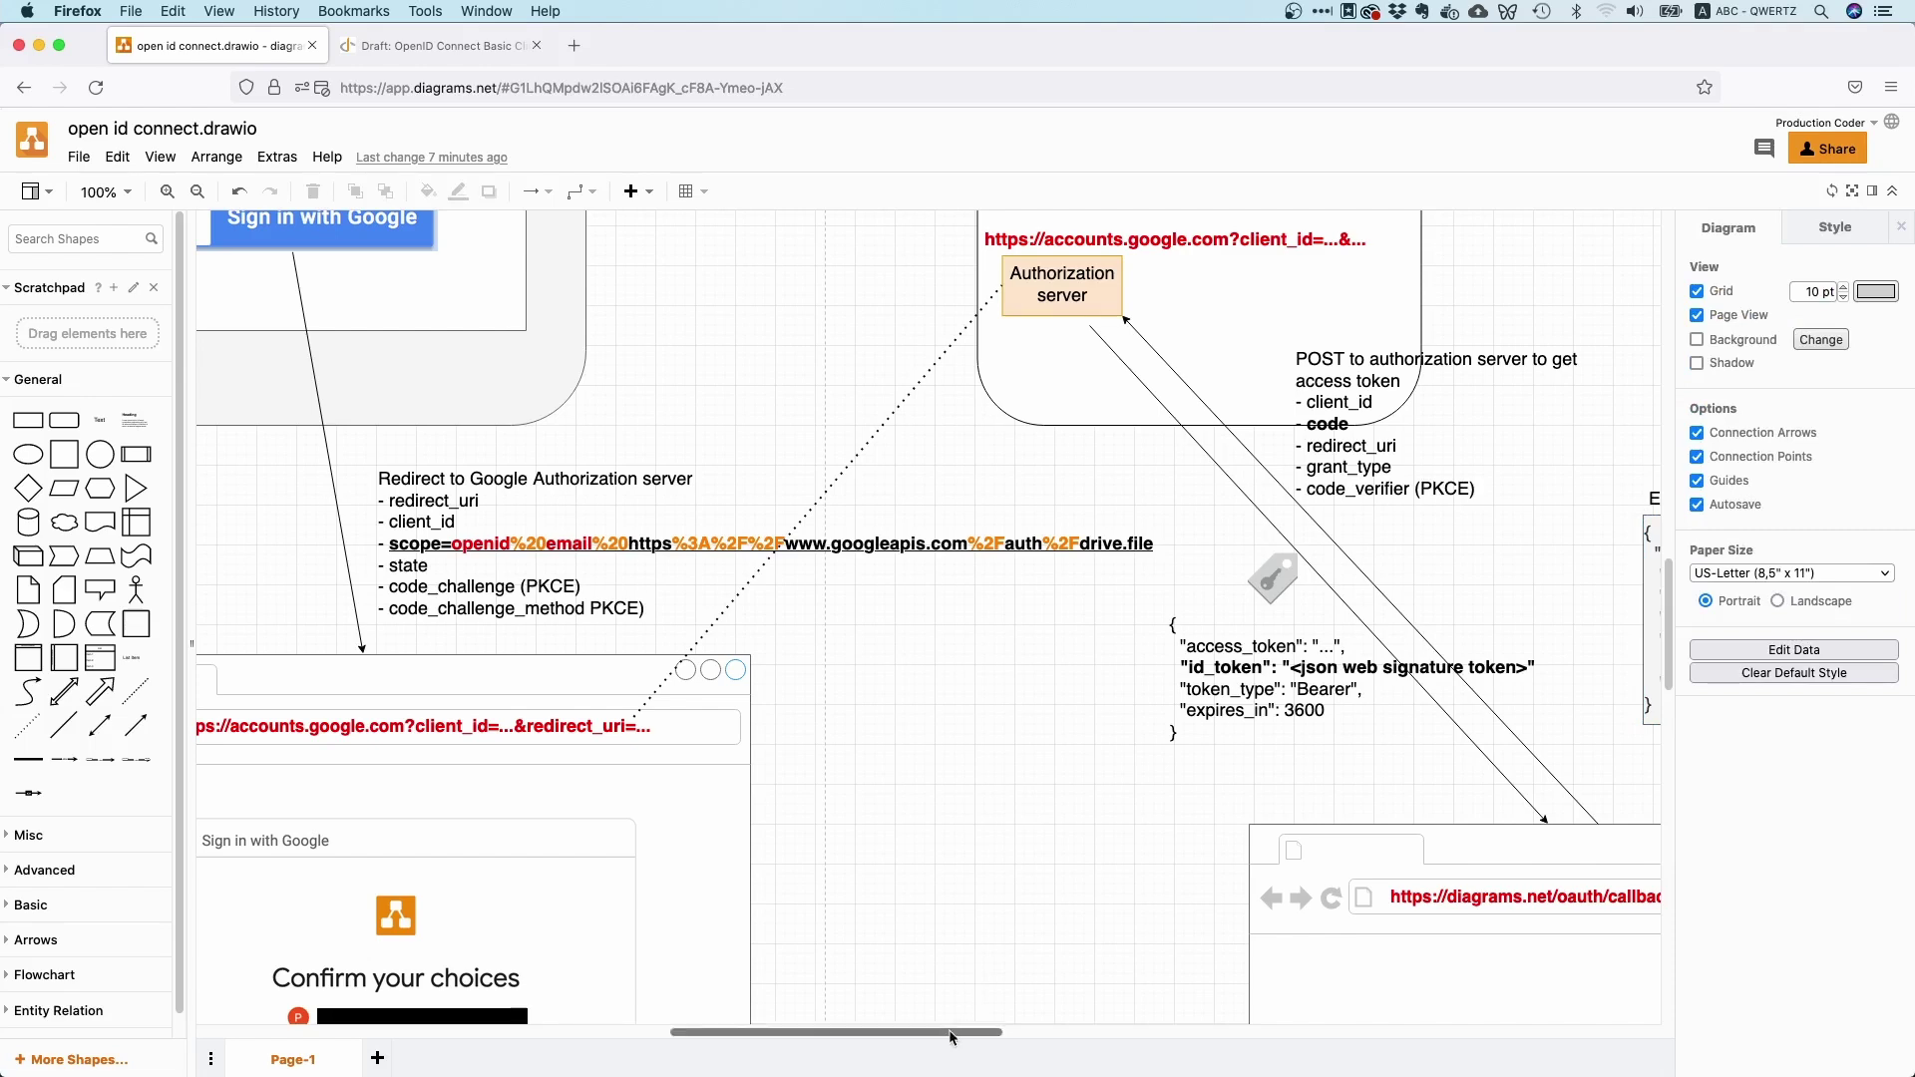
left_click_drag(952, 1037, 979, 1002)
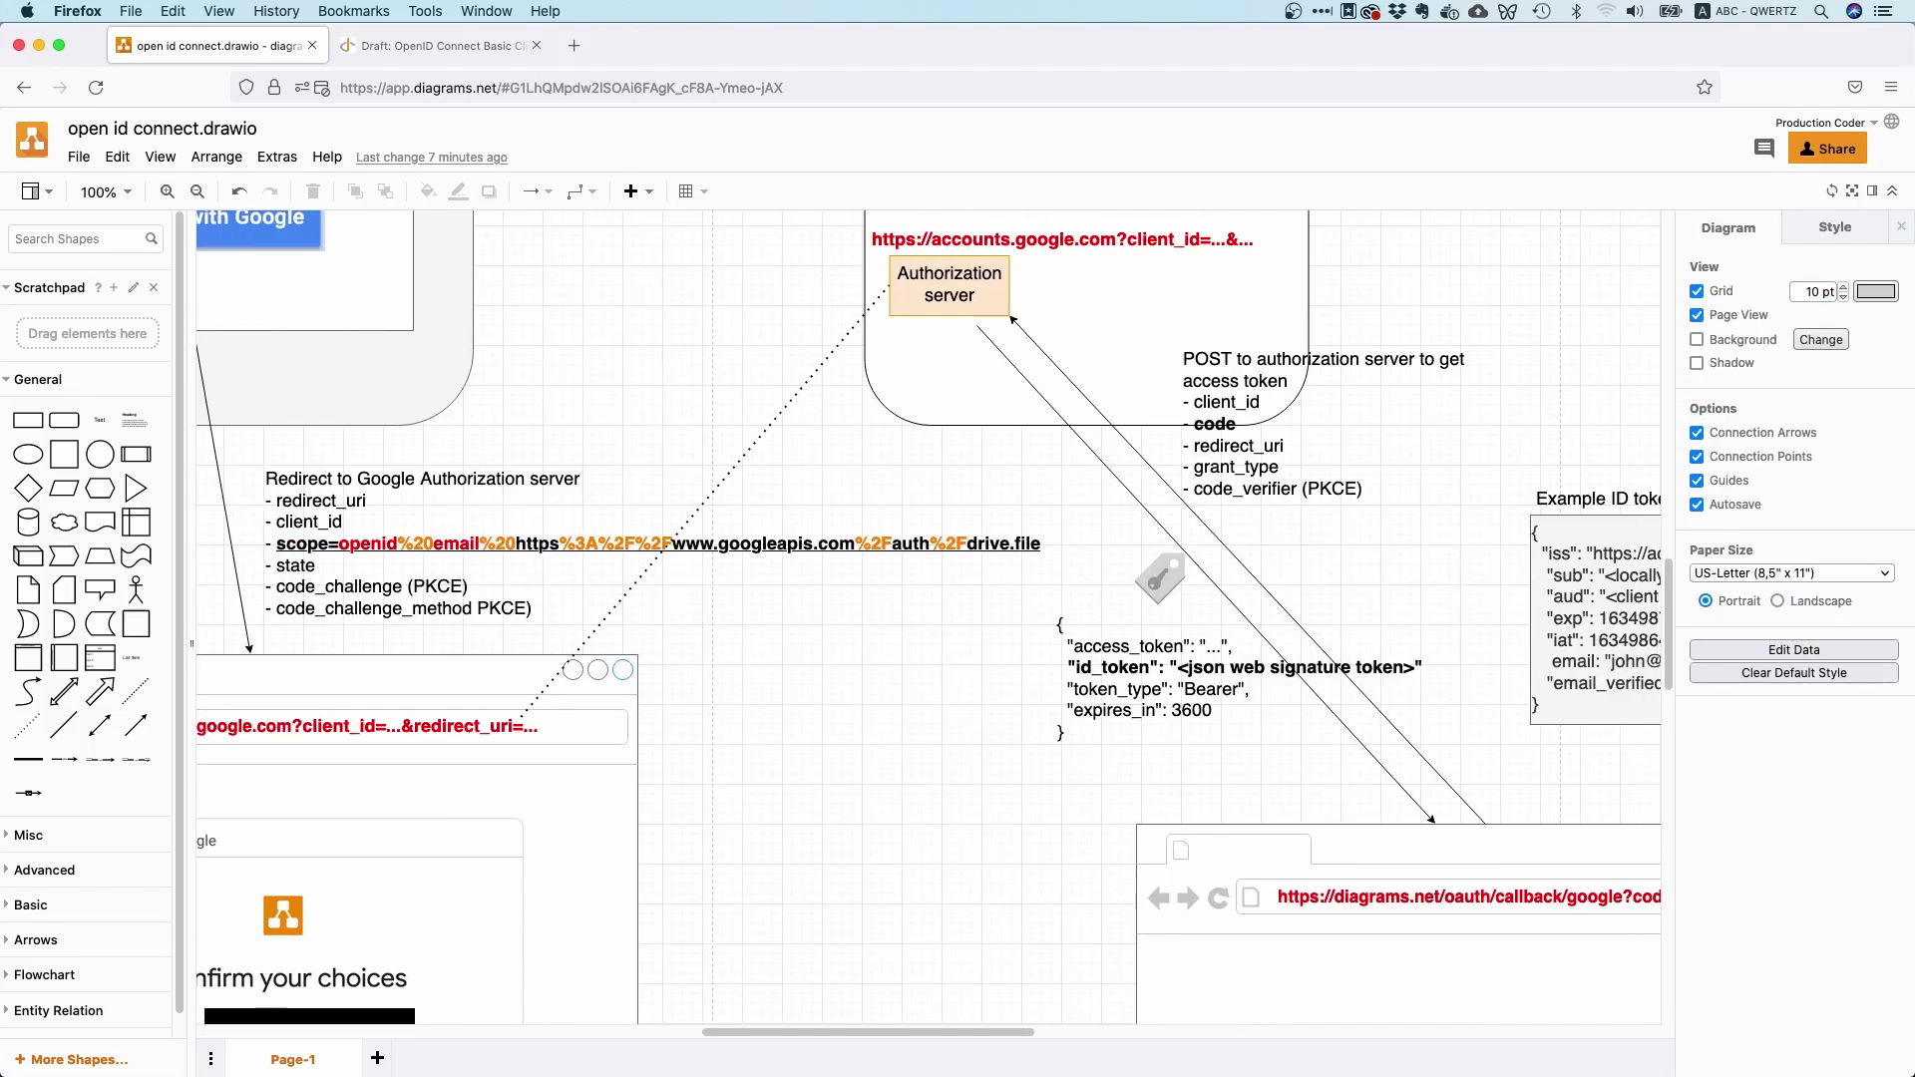
left_click_drag(942, 1032, 1065, 1031)
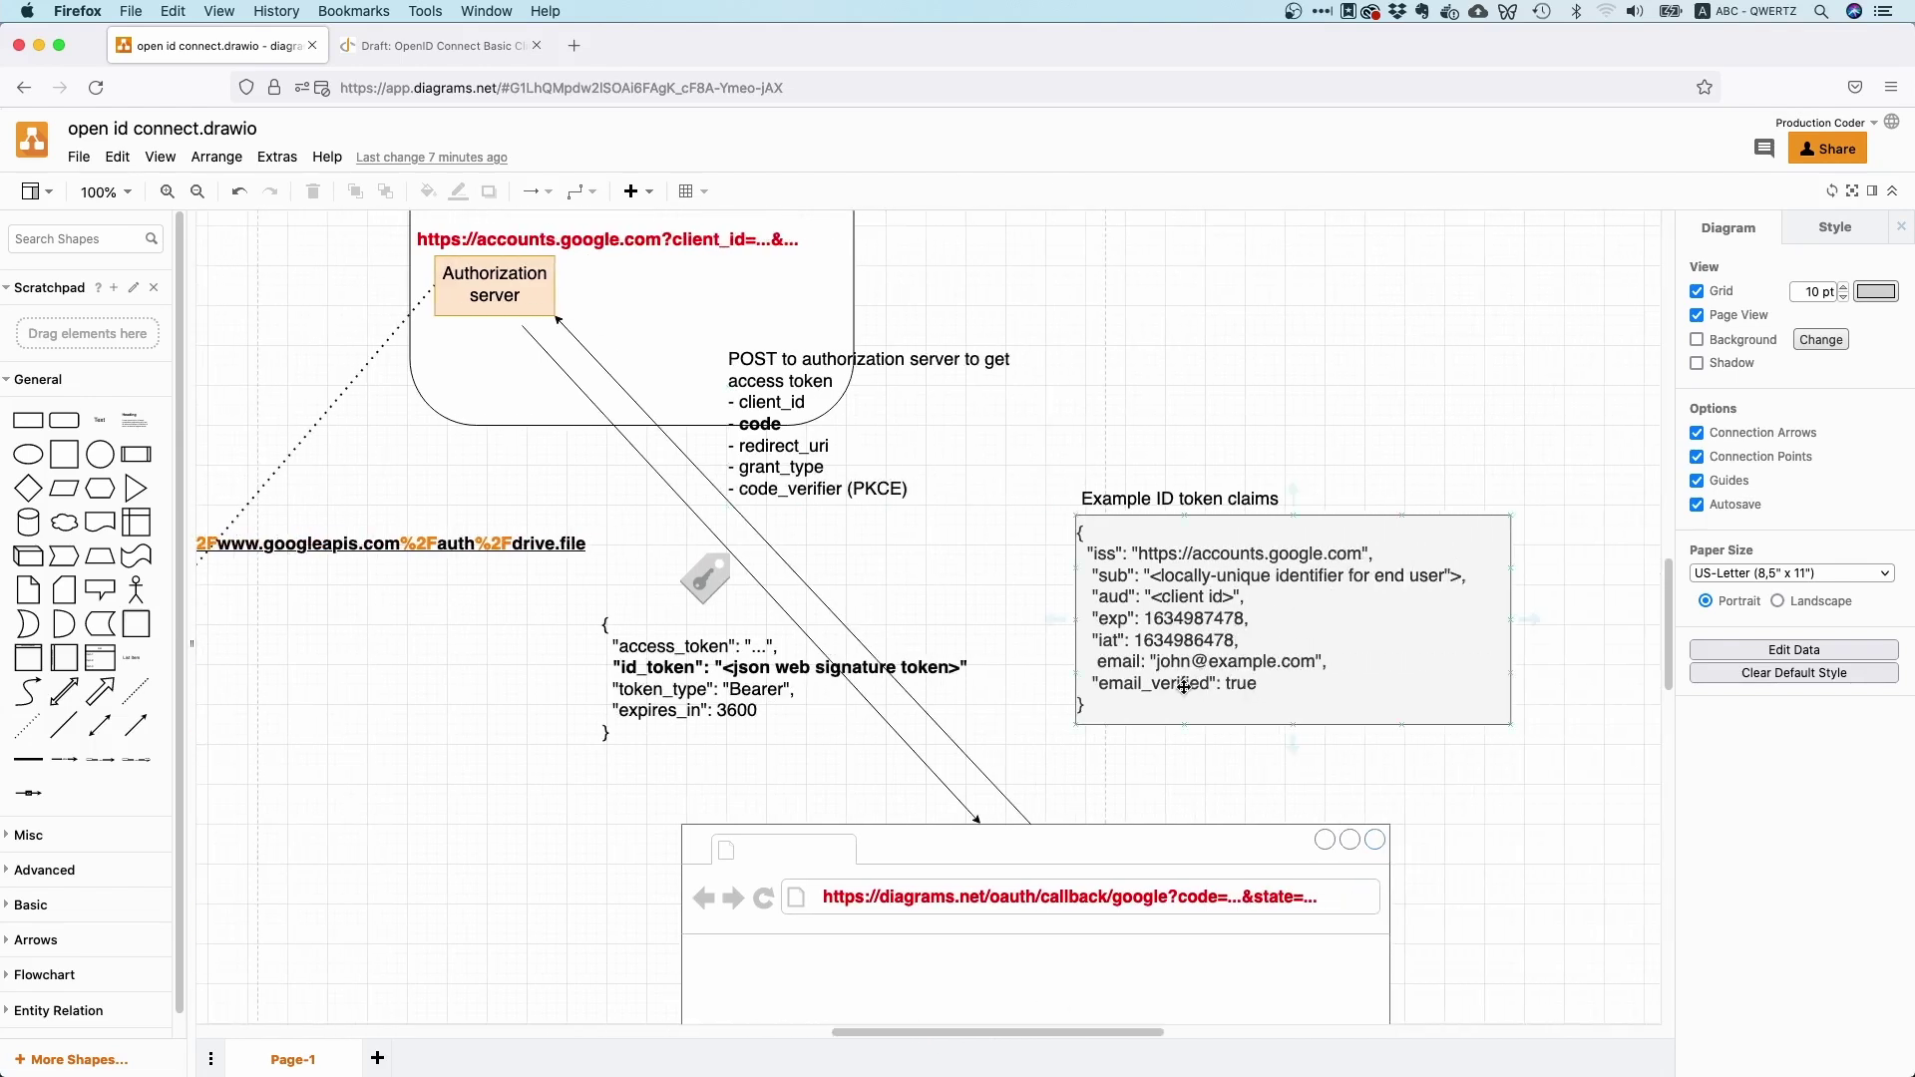
left_click(1287, 641)
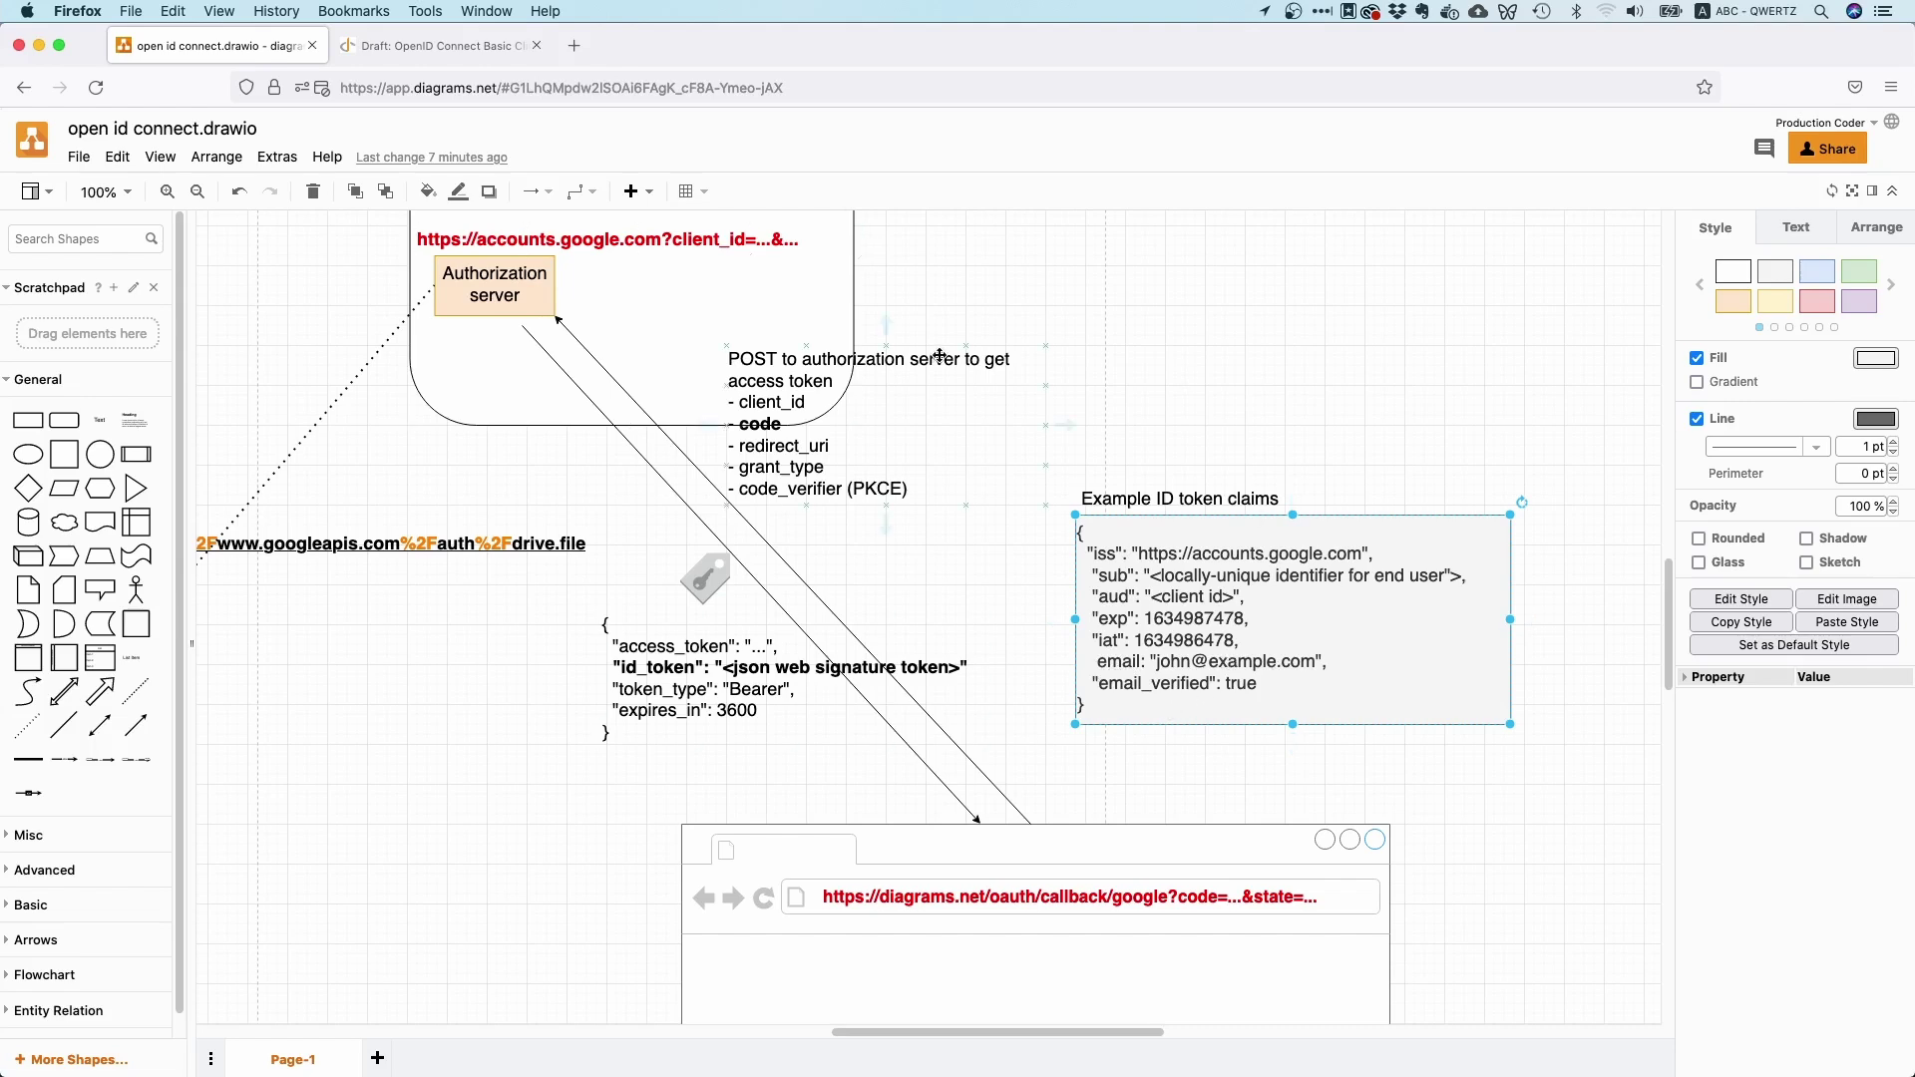
mouse_move(887, 317)
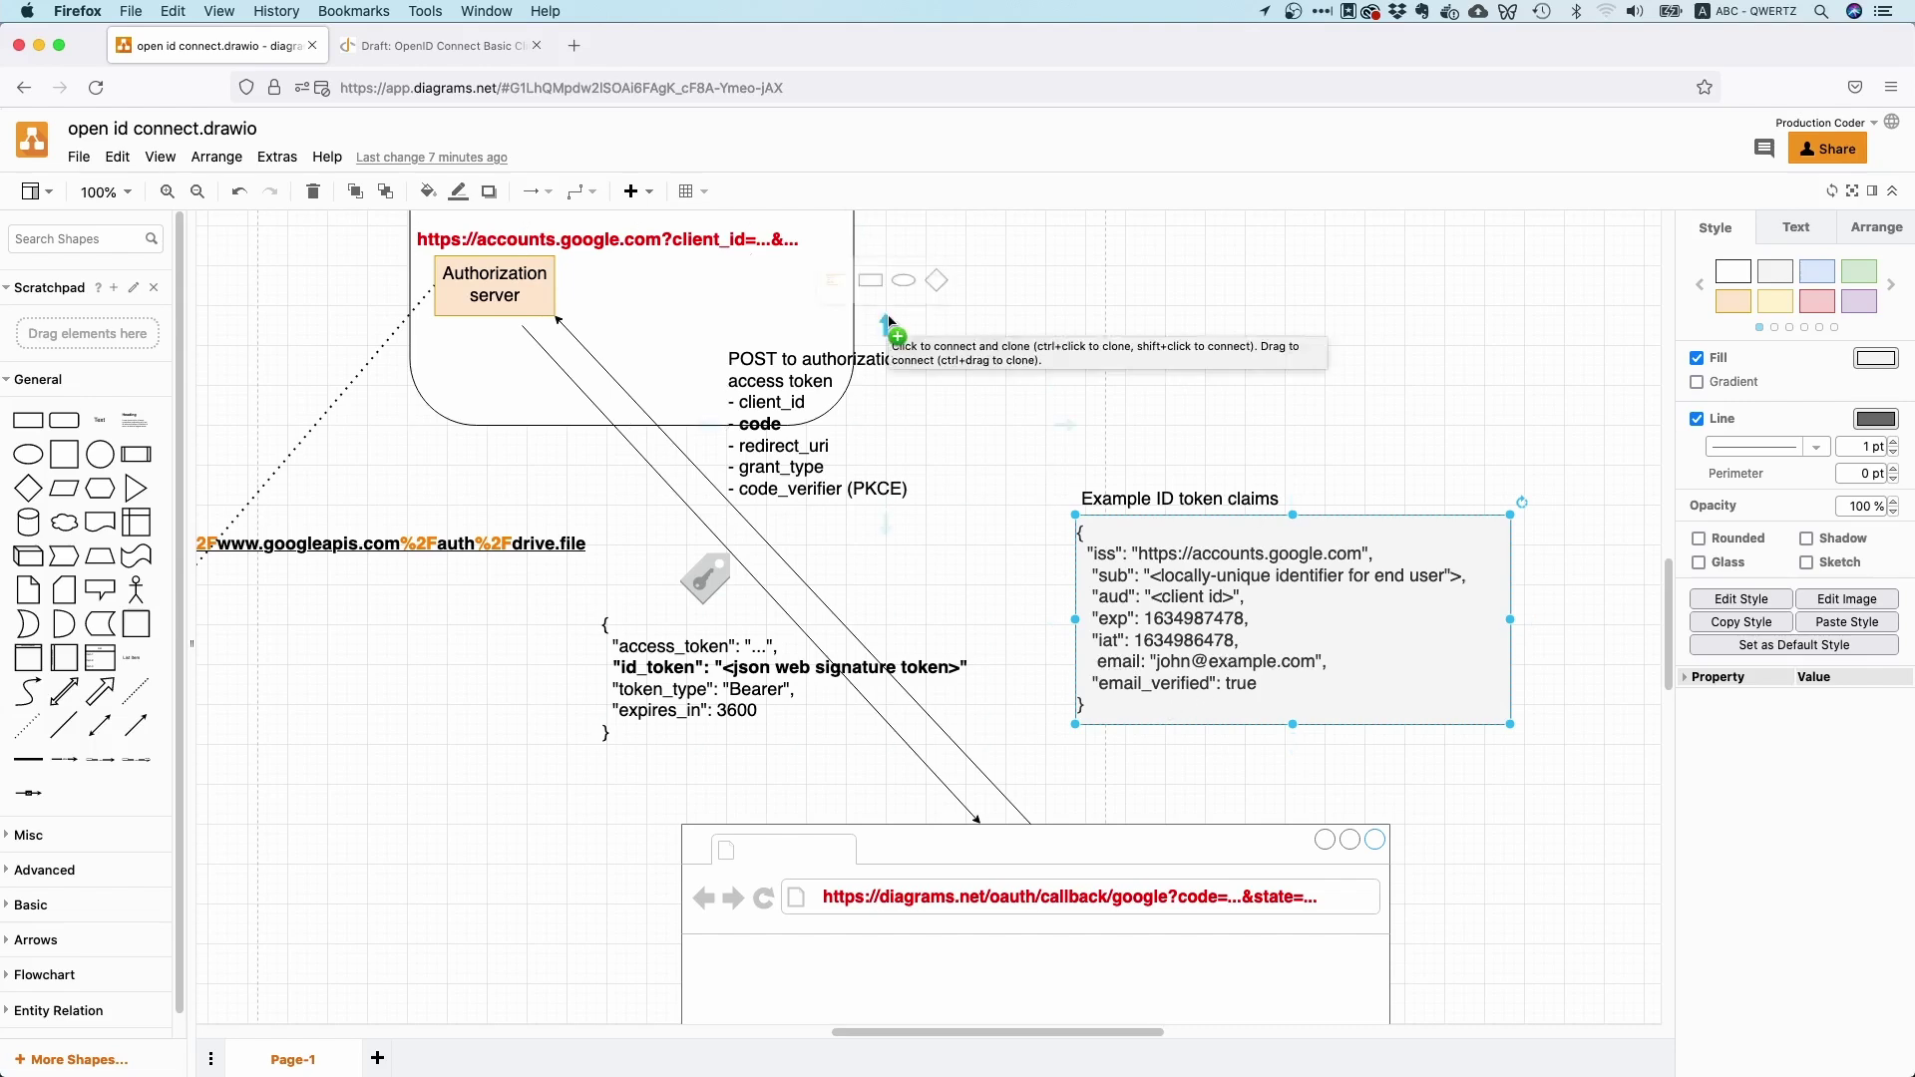